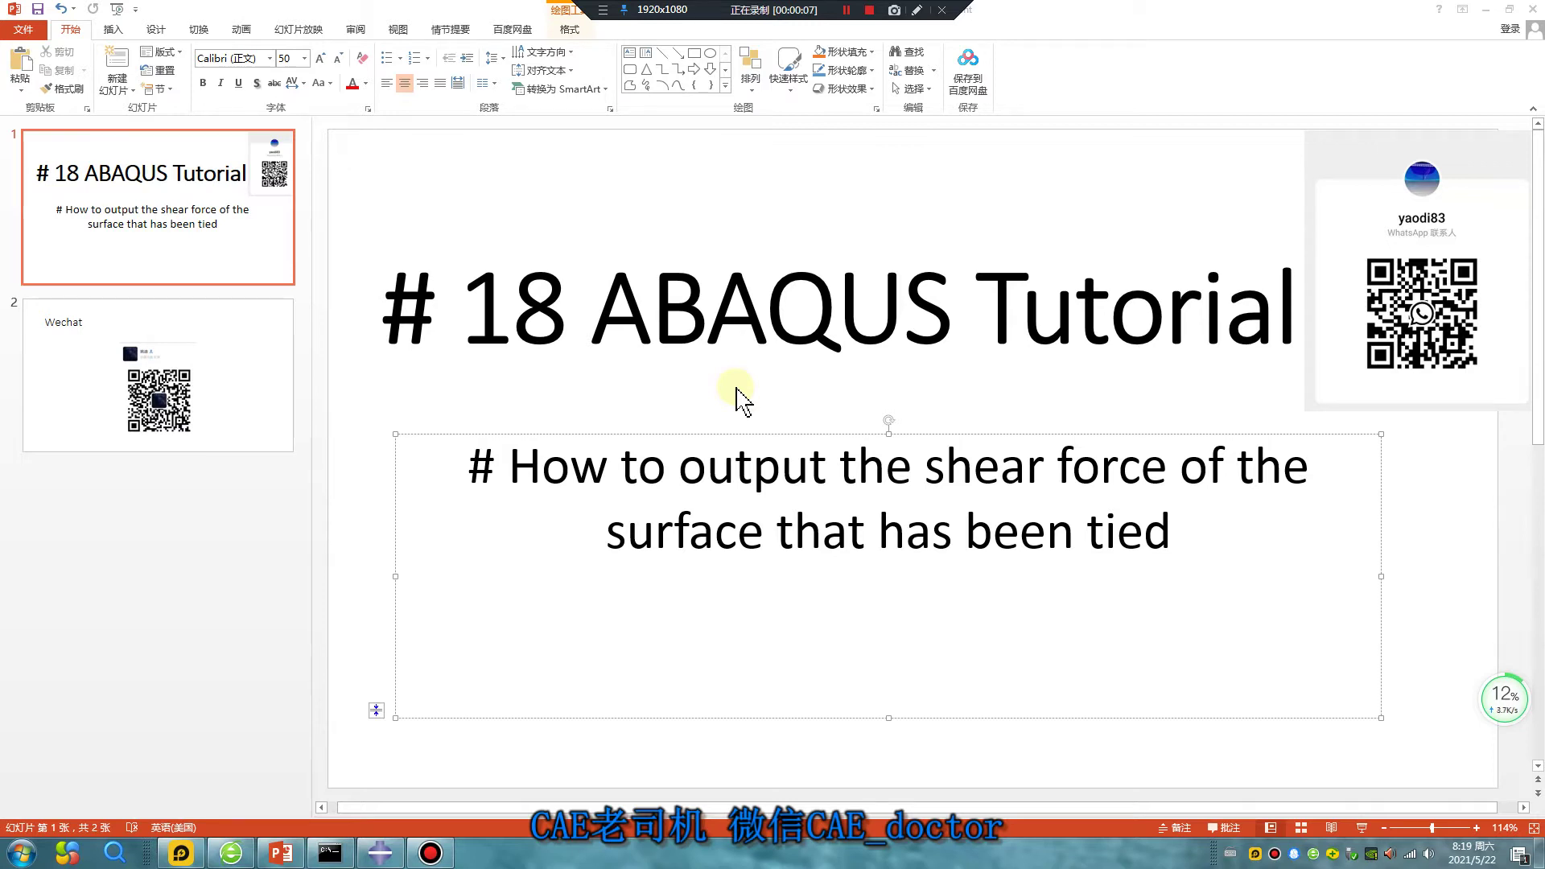
Switch to Abaqus/CAE and set the work directory to a new folder named 2 inside D:\work\5\0522.
click(379, 853)
click(606, 106)
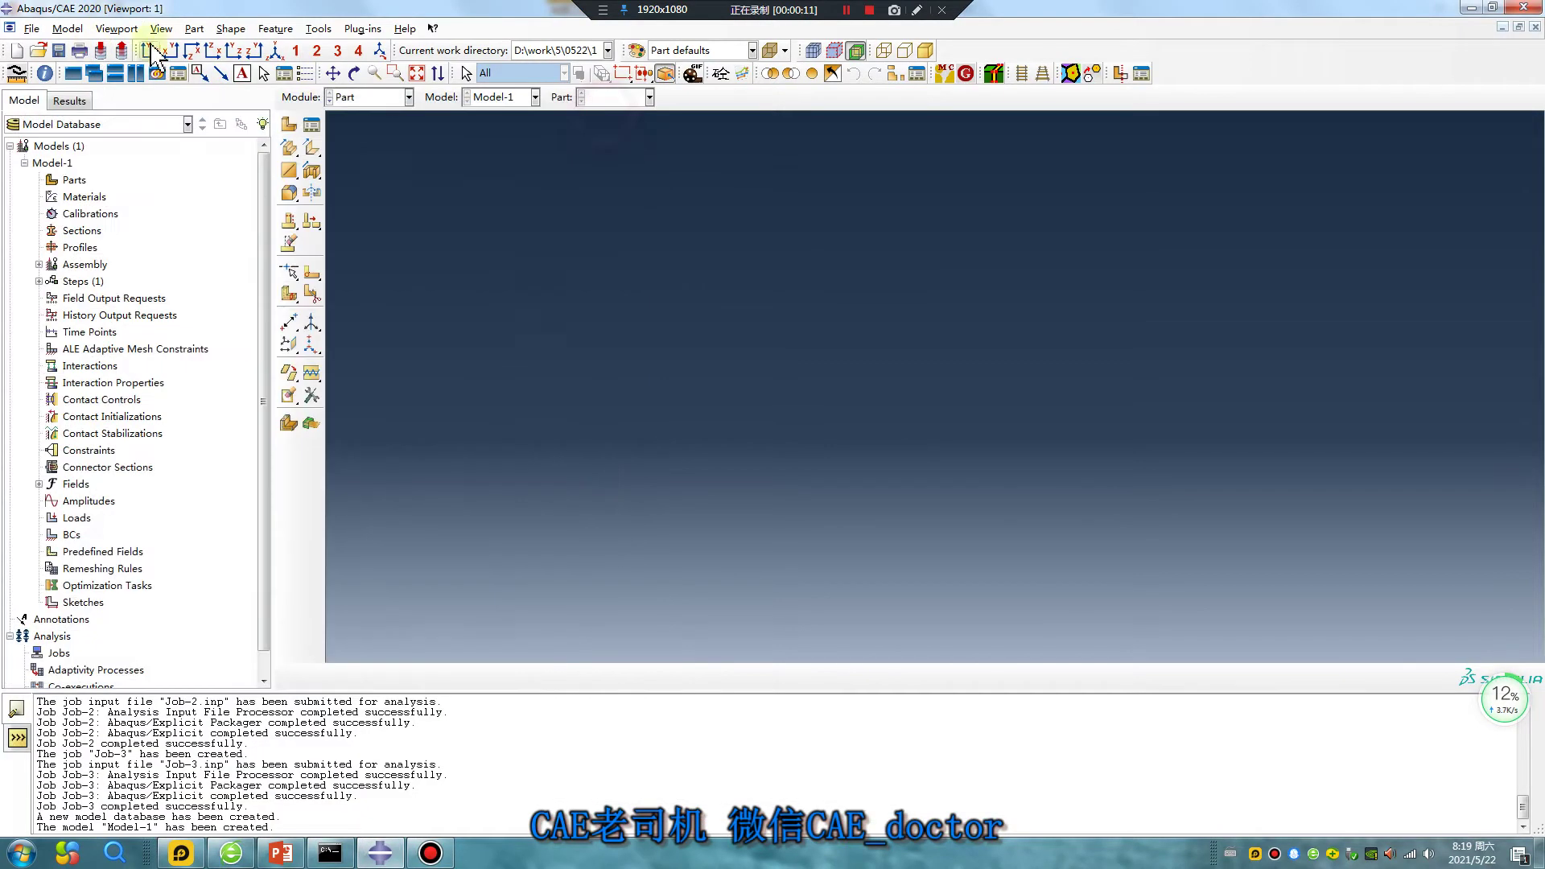
click(32, 29)
click(116, 125)
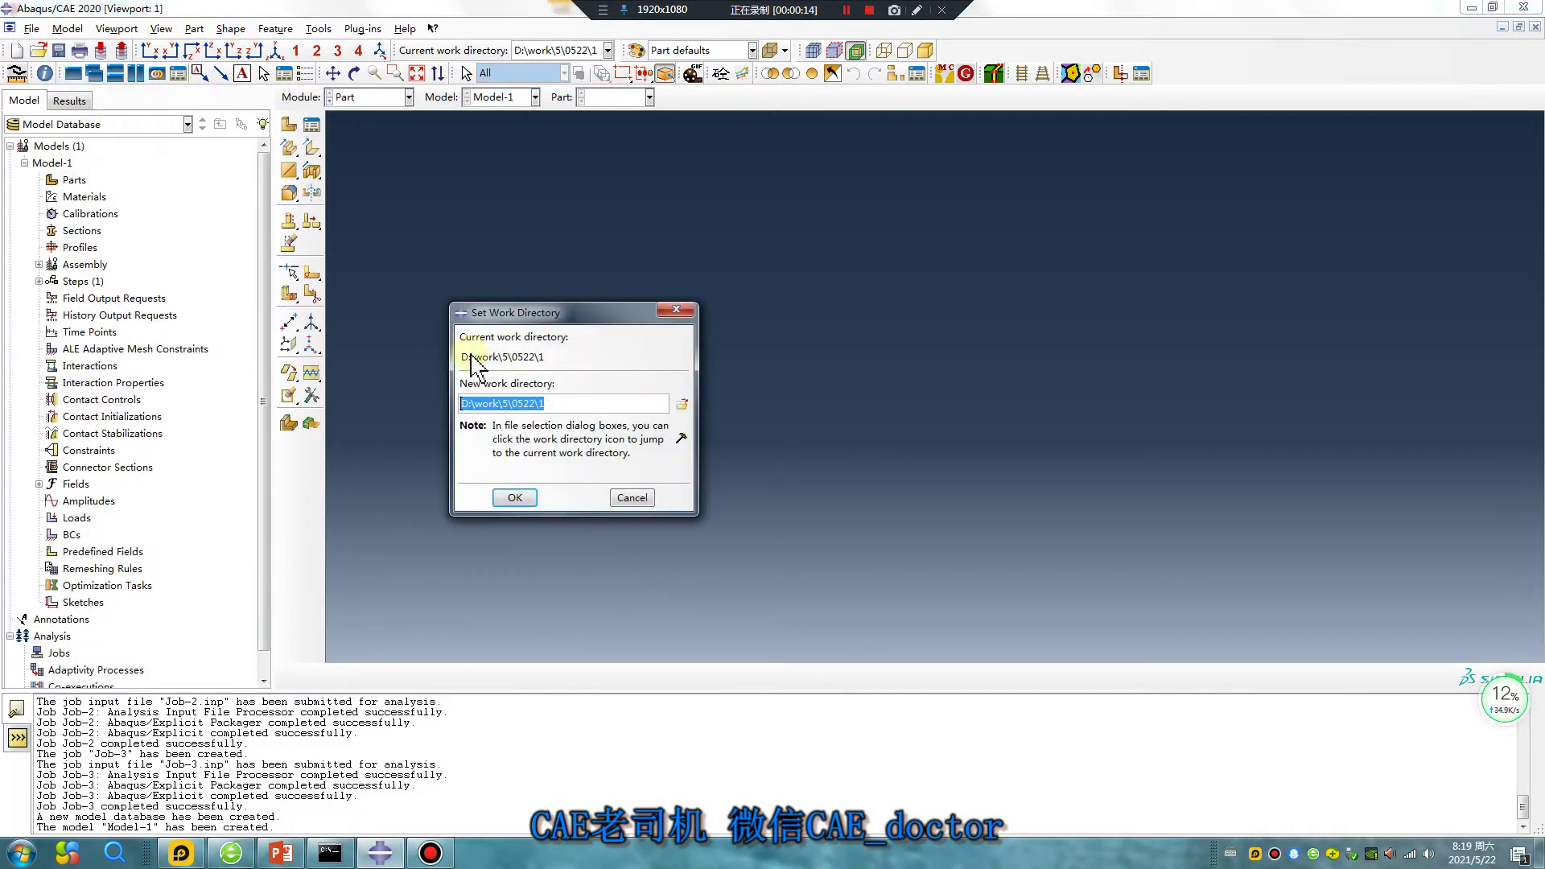
click(682, 407)
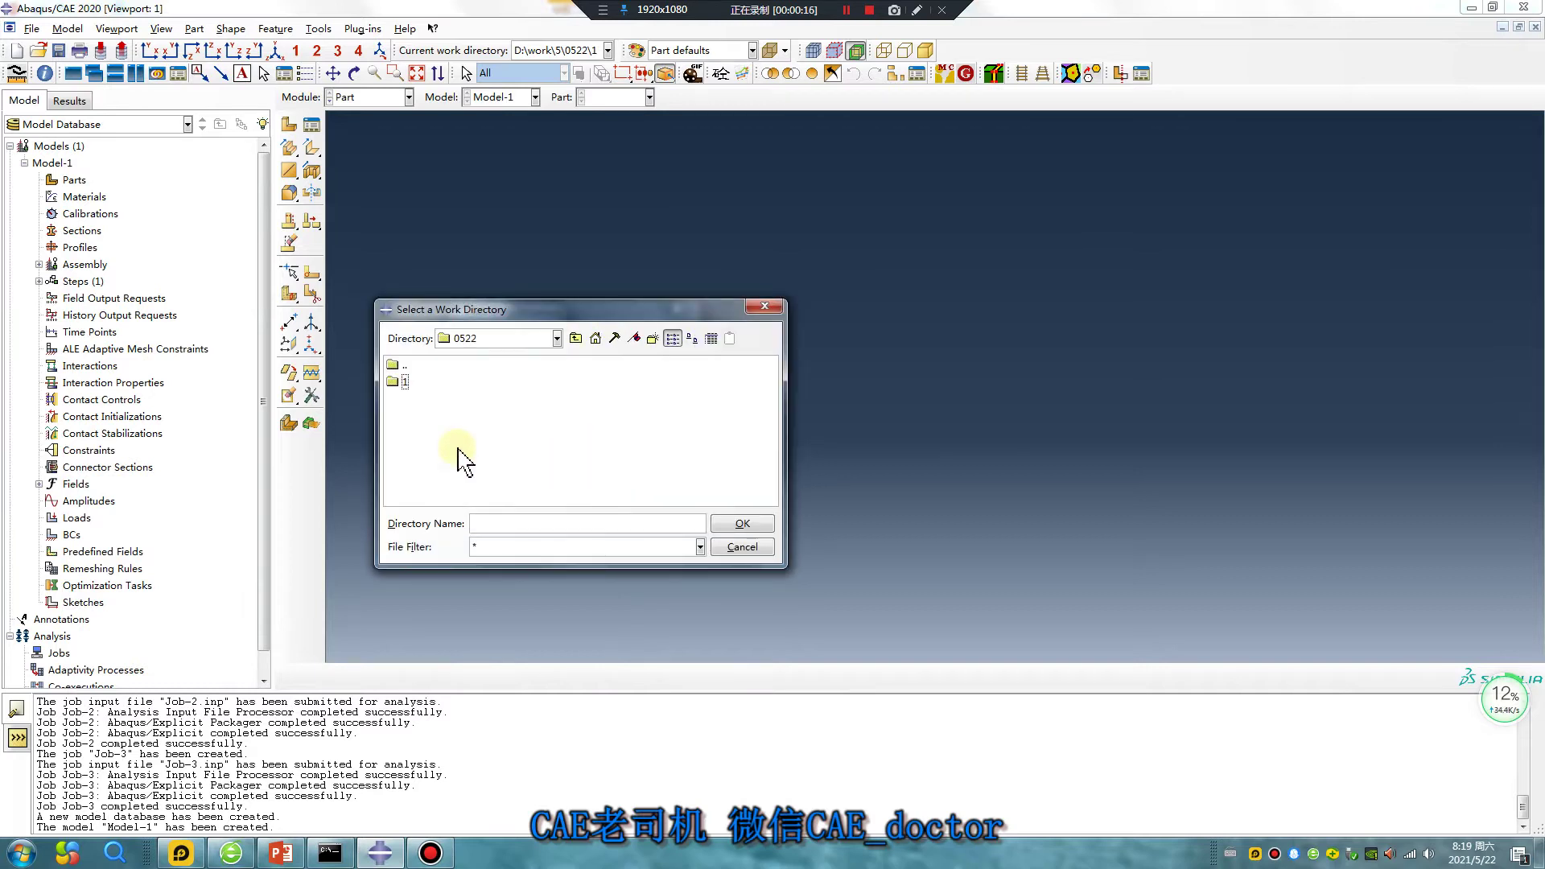
right_click(461, 451)
click(515, 568)
text(2)
click(512, 565)
click(405, 398)
click(742, 523)
click(515, 498)
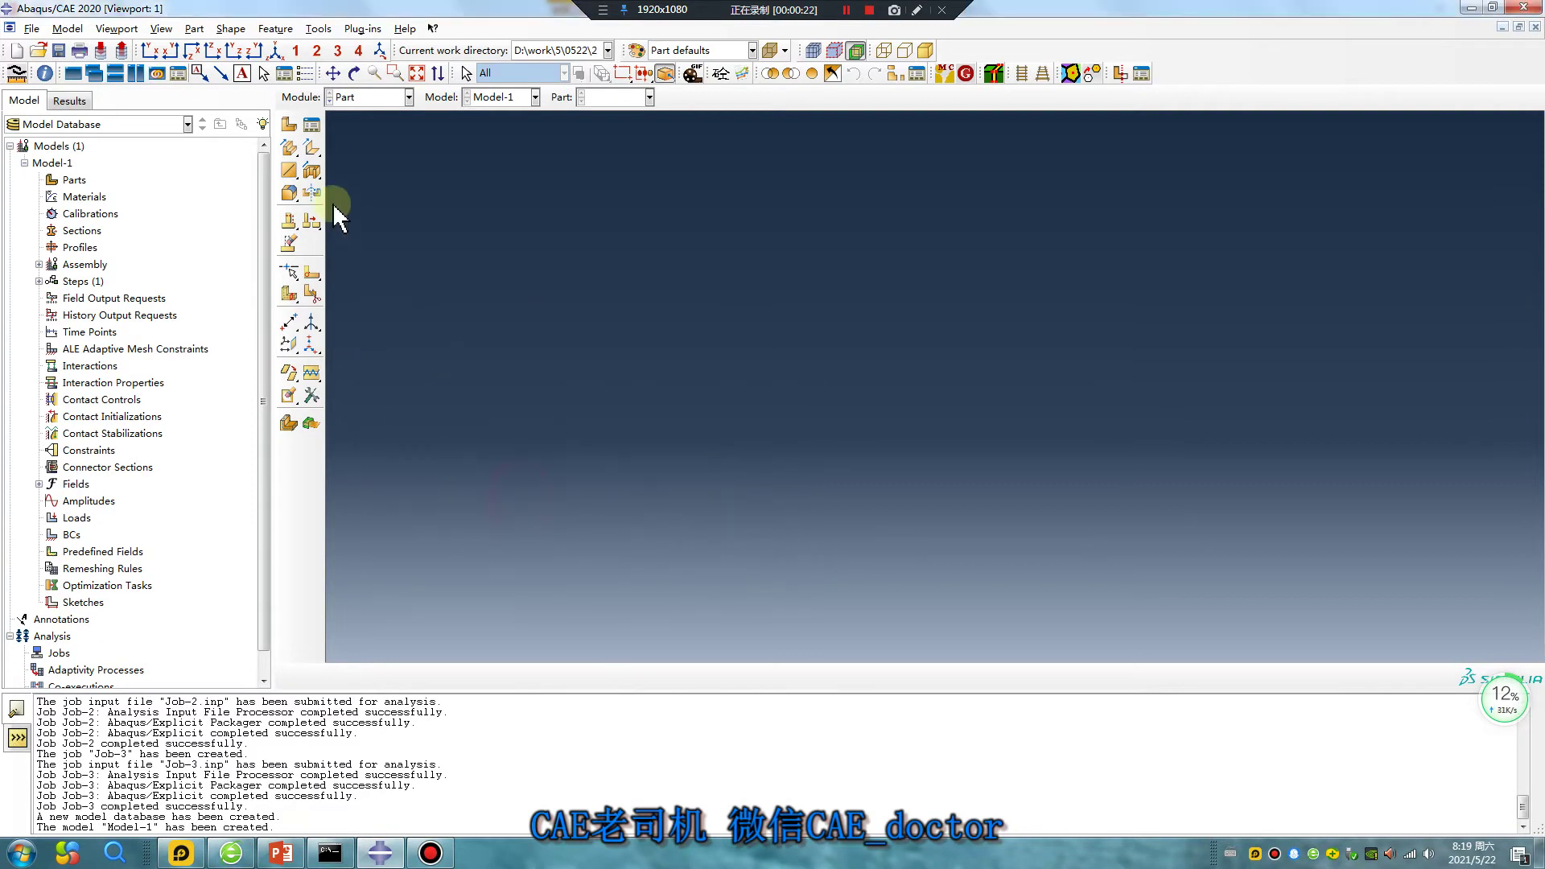
Create a 2D planar discrete rigid wire part from a square about 10 by 10 starting at the origin.
click(288, 123)
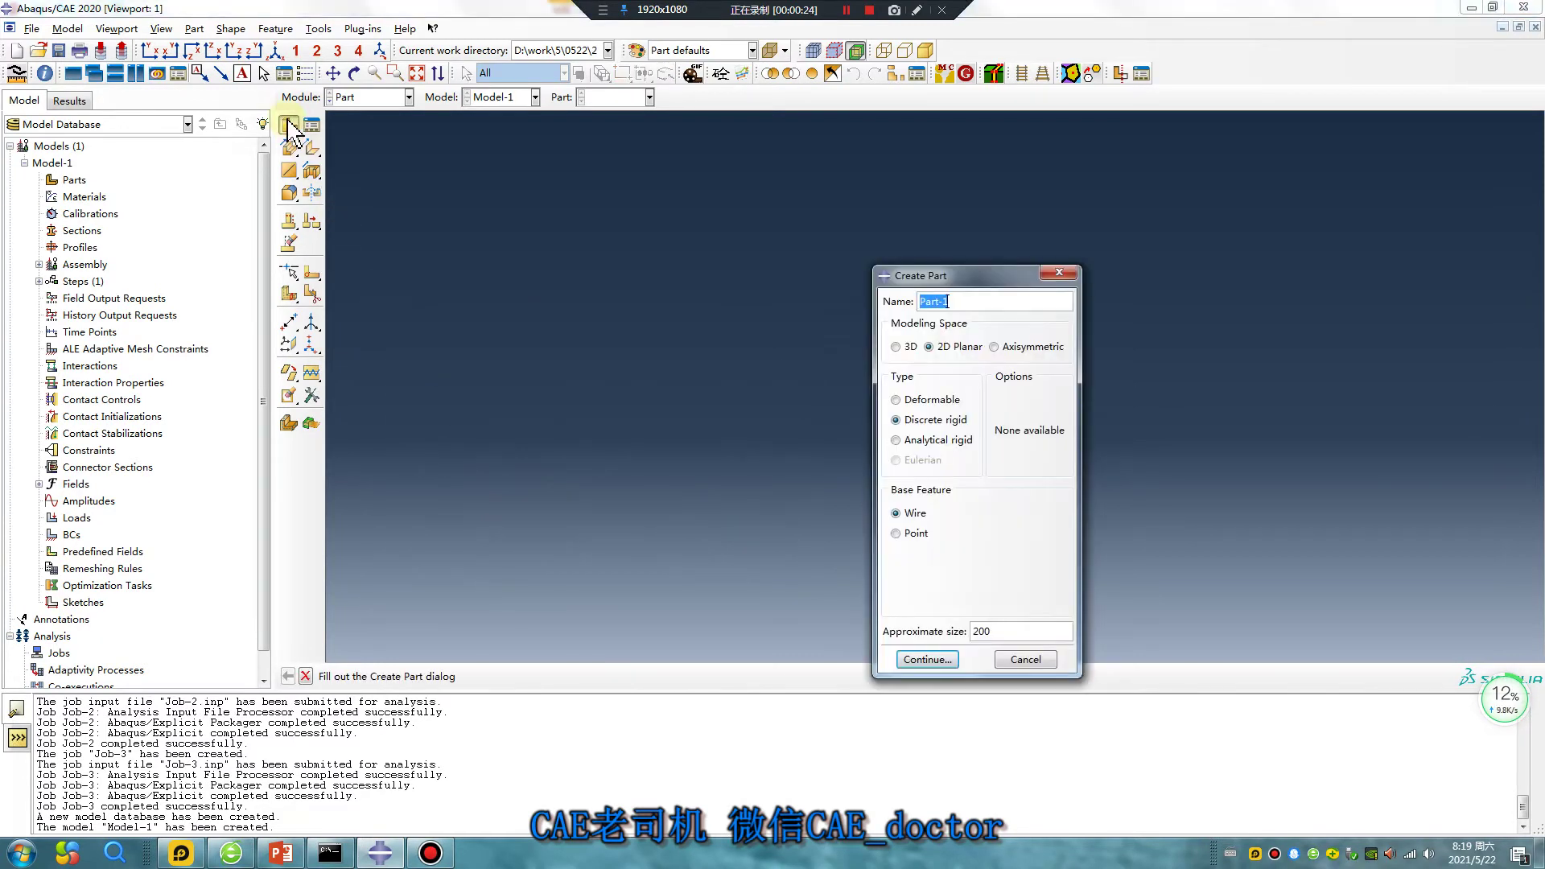
click(932, 654)
click(311, 148)
click(934, 387)
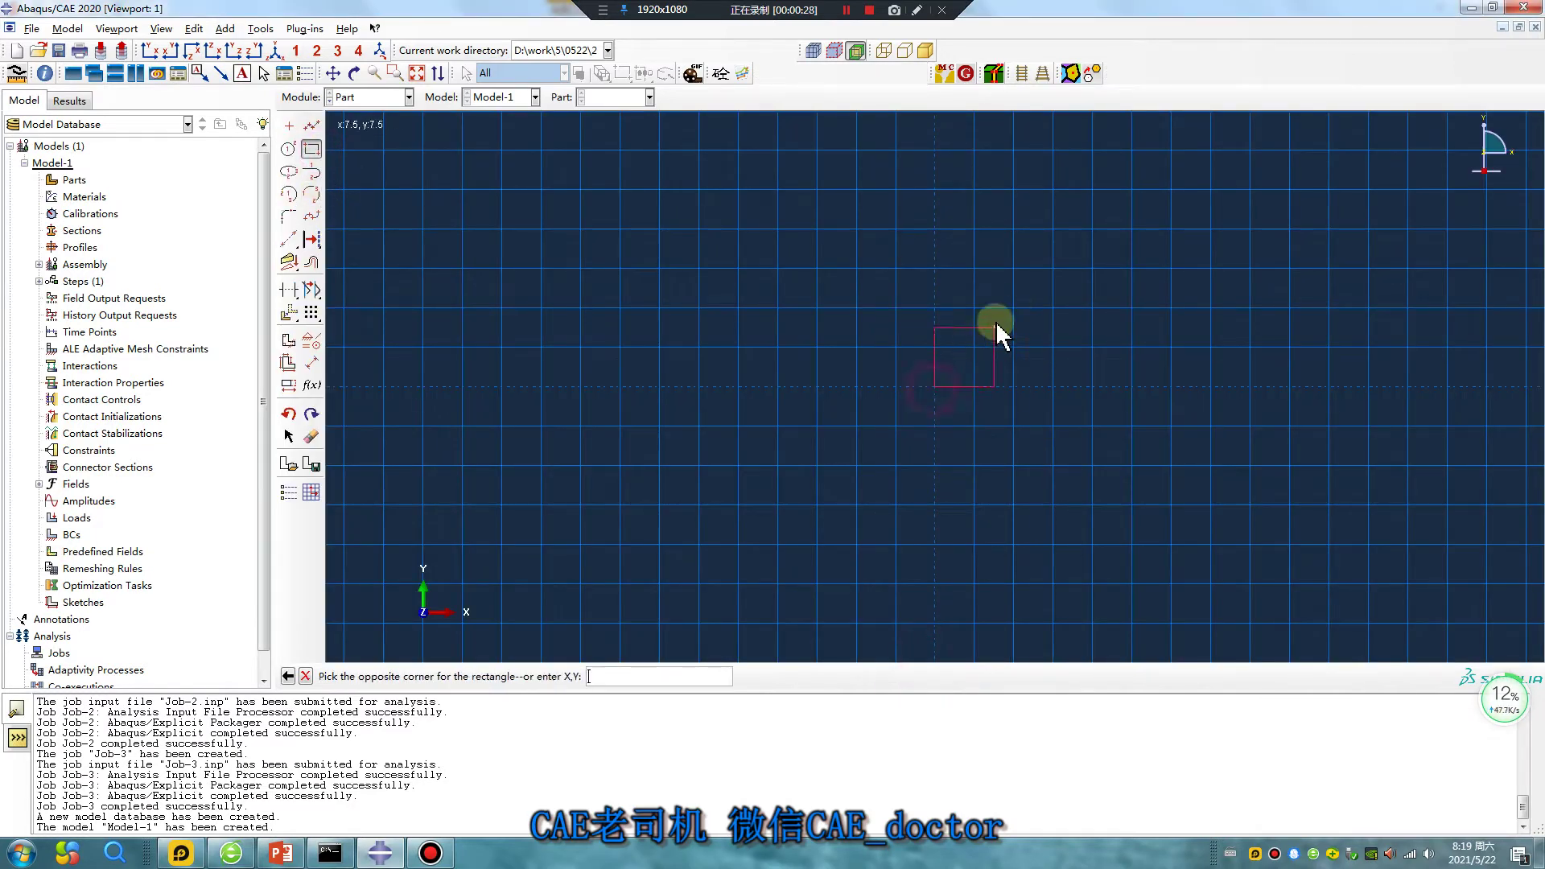
click(1015, 307)
middle_click(749, 413)
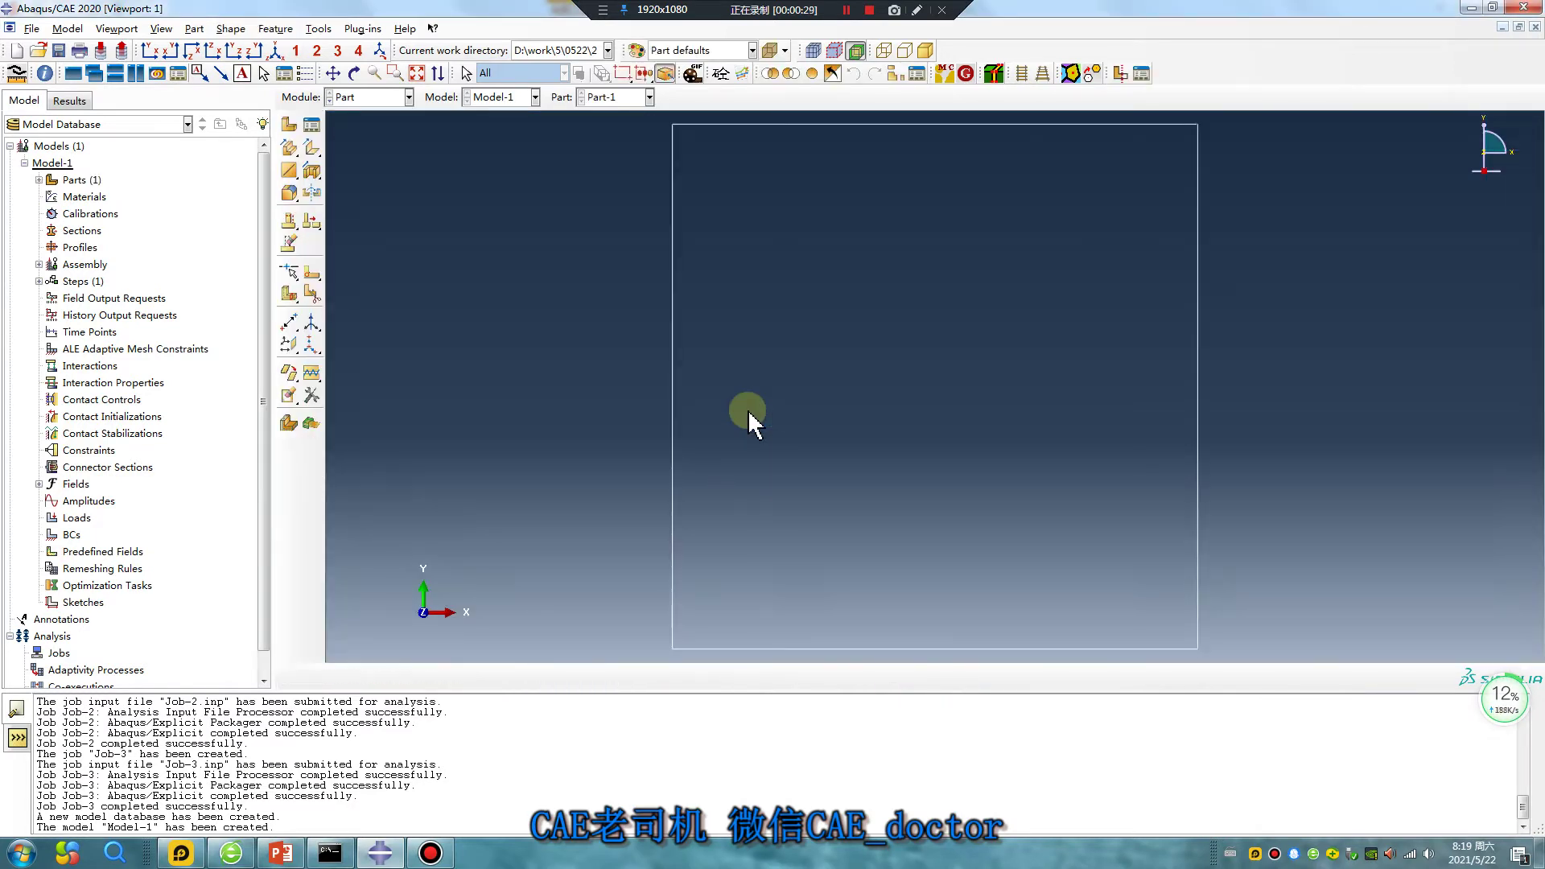
Delete the rigid wire part Part-1 from the model.
click(39, 179)
click(54, 197)
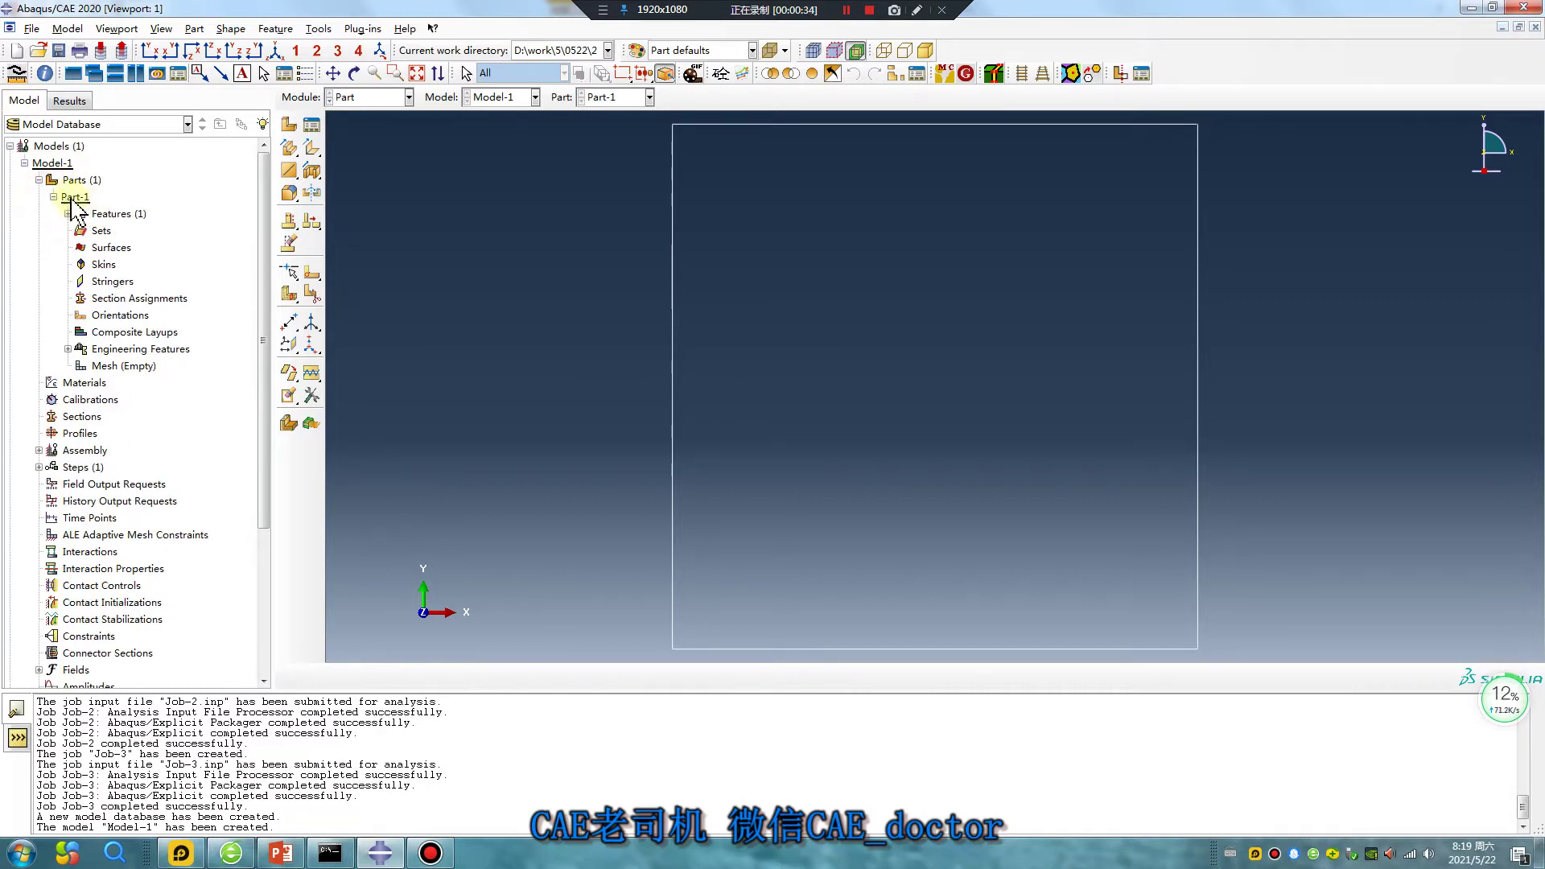
right_click(74, 198)
click(129, 298)
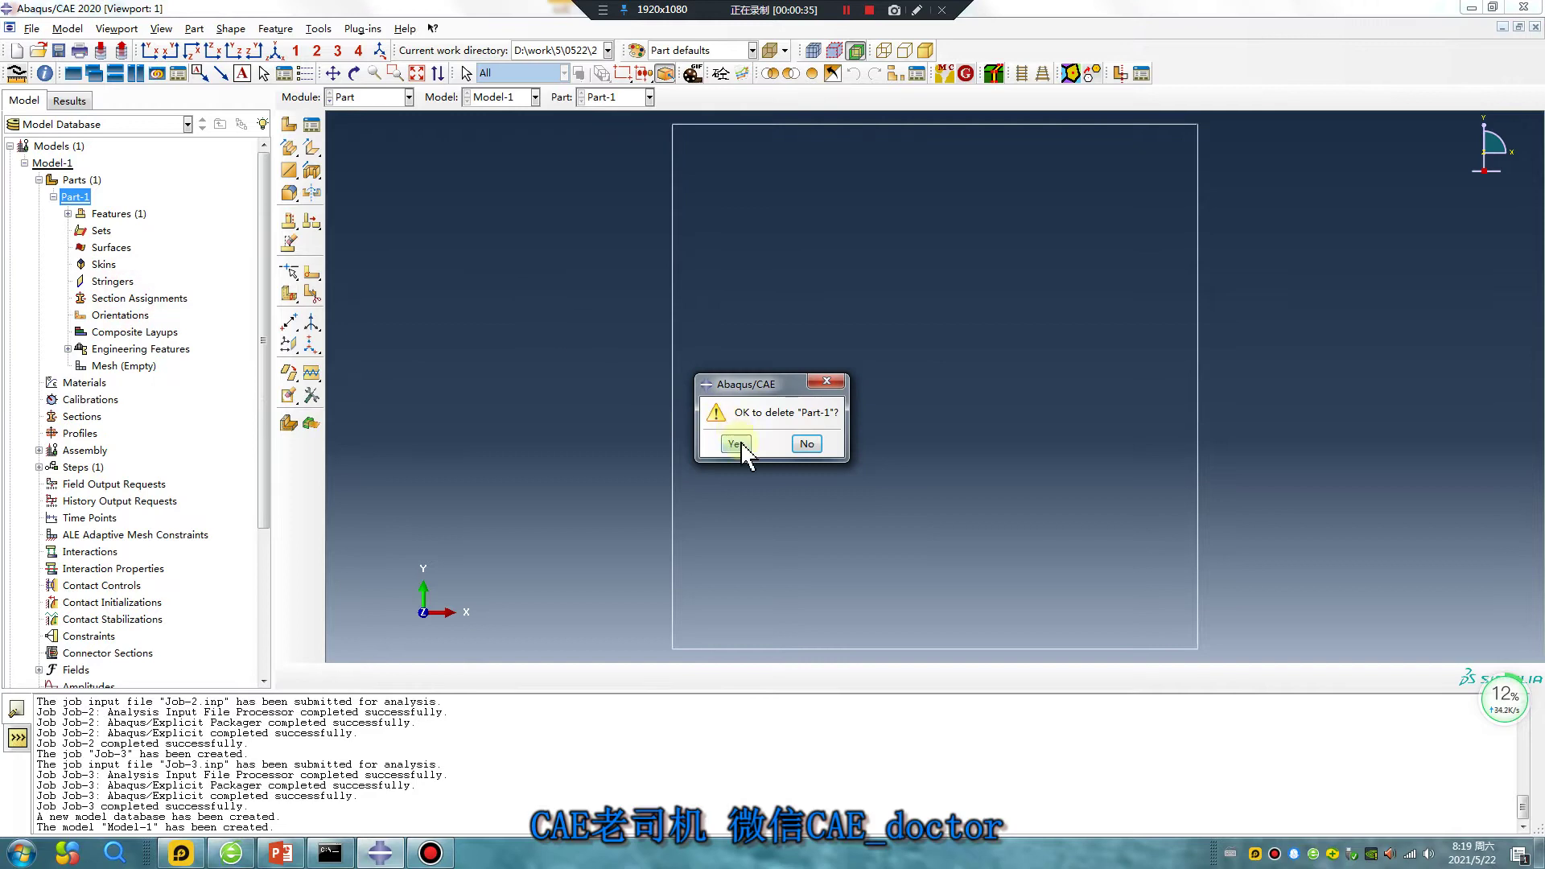
click(734, 444)
Start a new 3D deformable part, Part-1, with a solid extrusion base feature and approximate size 200.
click(289, 125)
click(896, 400)
click(896, 347)
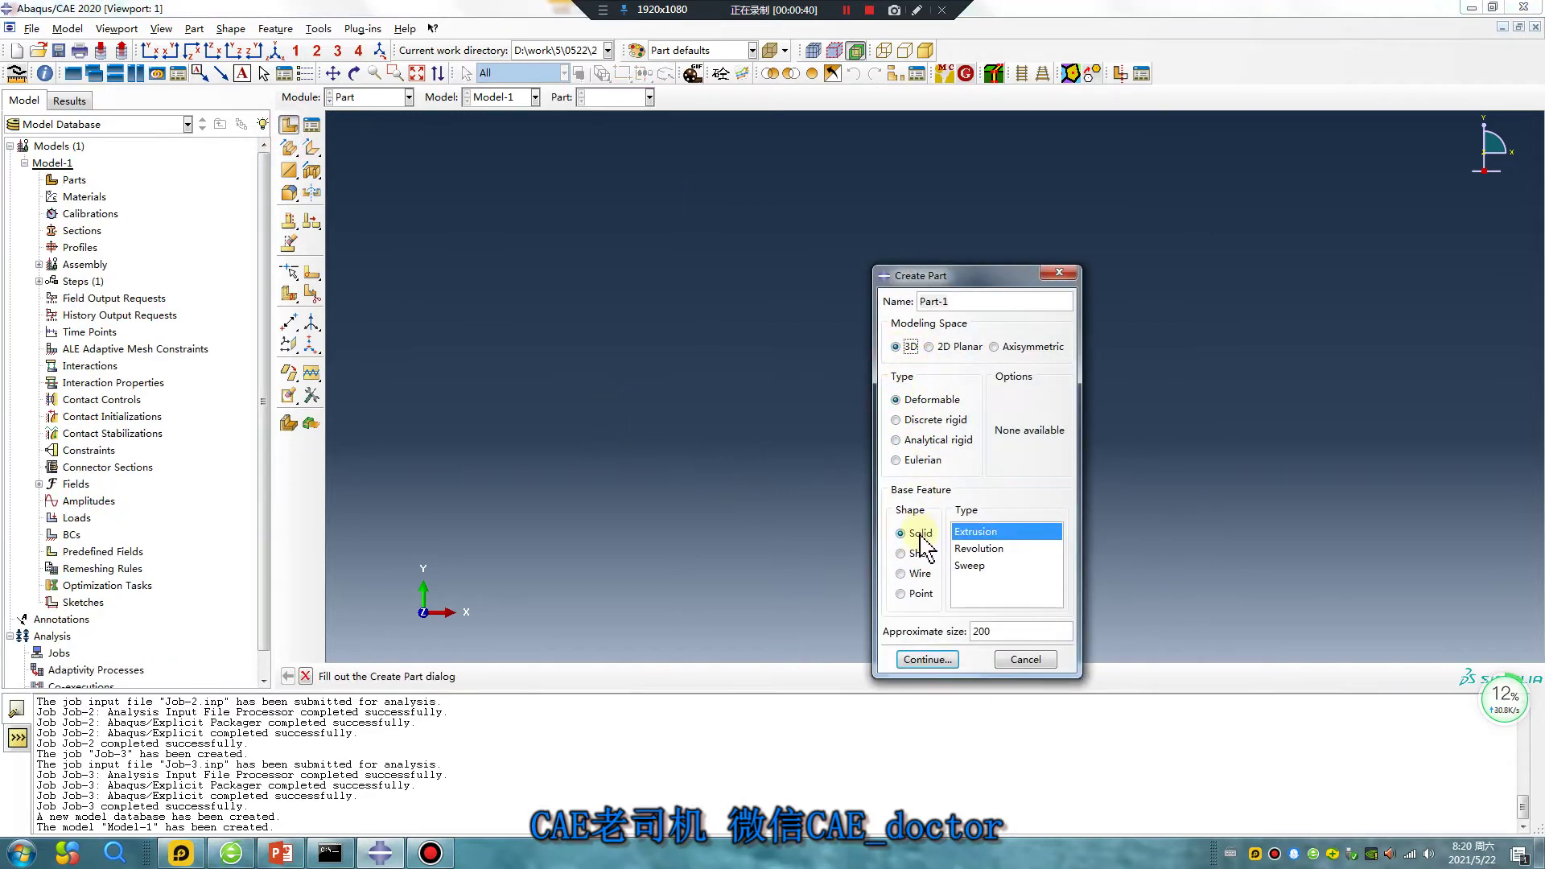
click(928, 659)
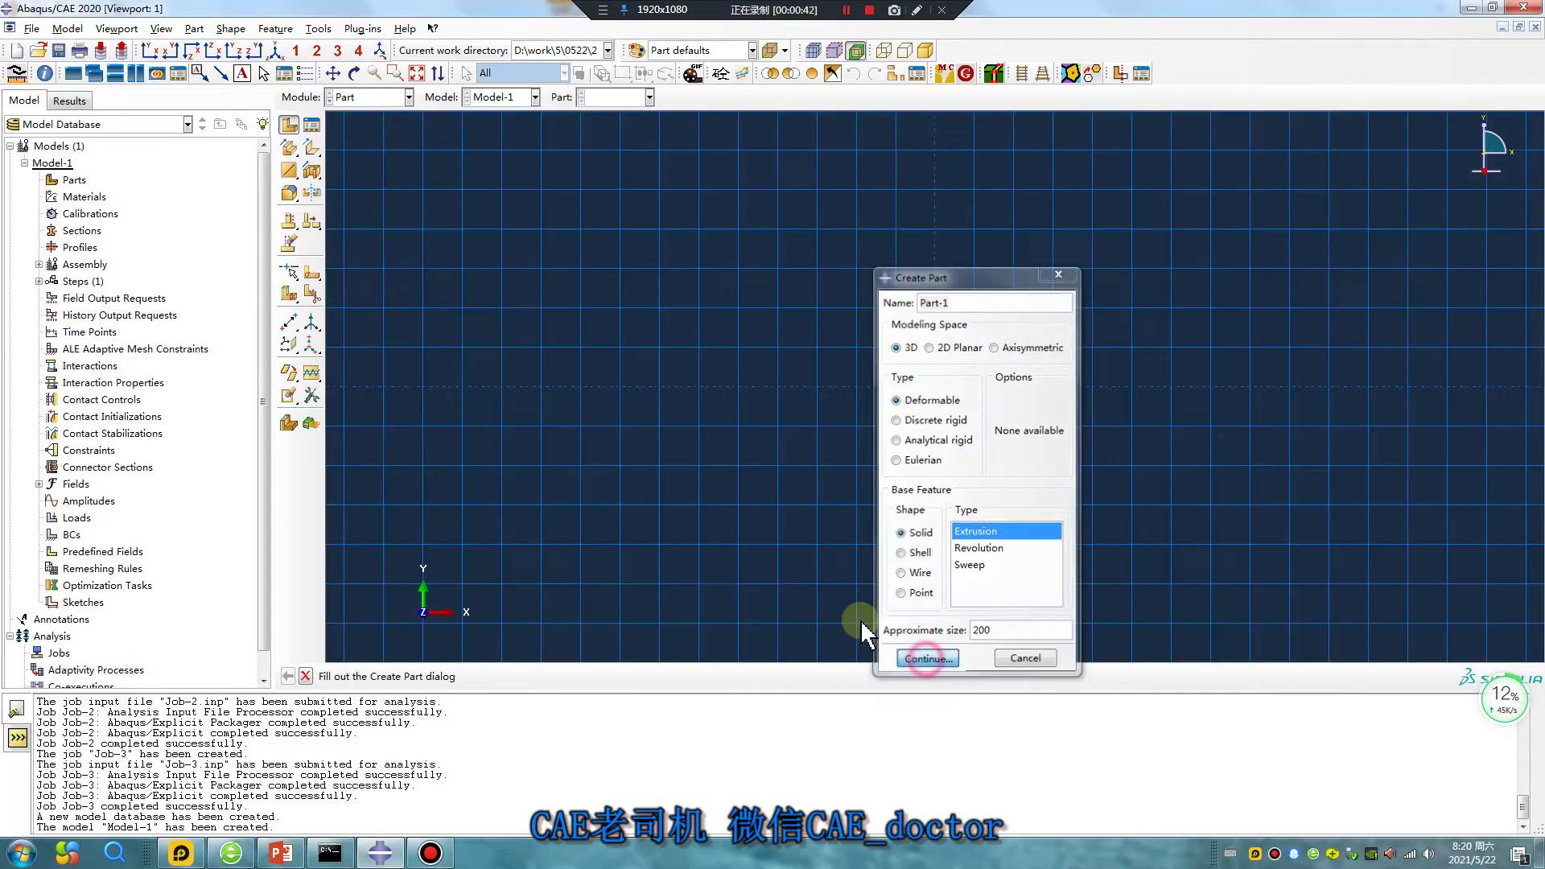
Sketch a square about 10 by 10 with one corner at the origin and extrude it to a depth of 10.
click(311, 148)
click(934, 386)
click(1011, 311)
middle_click(838, 396)
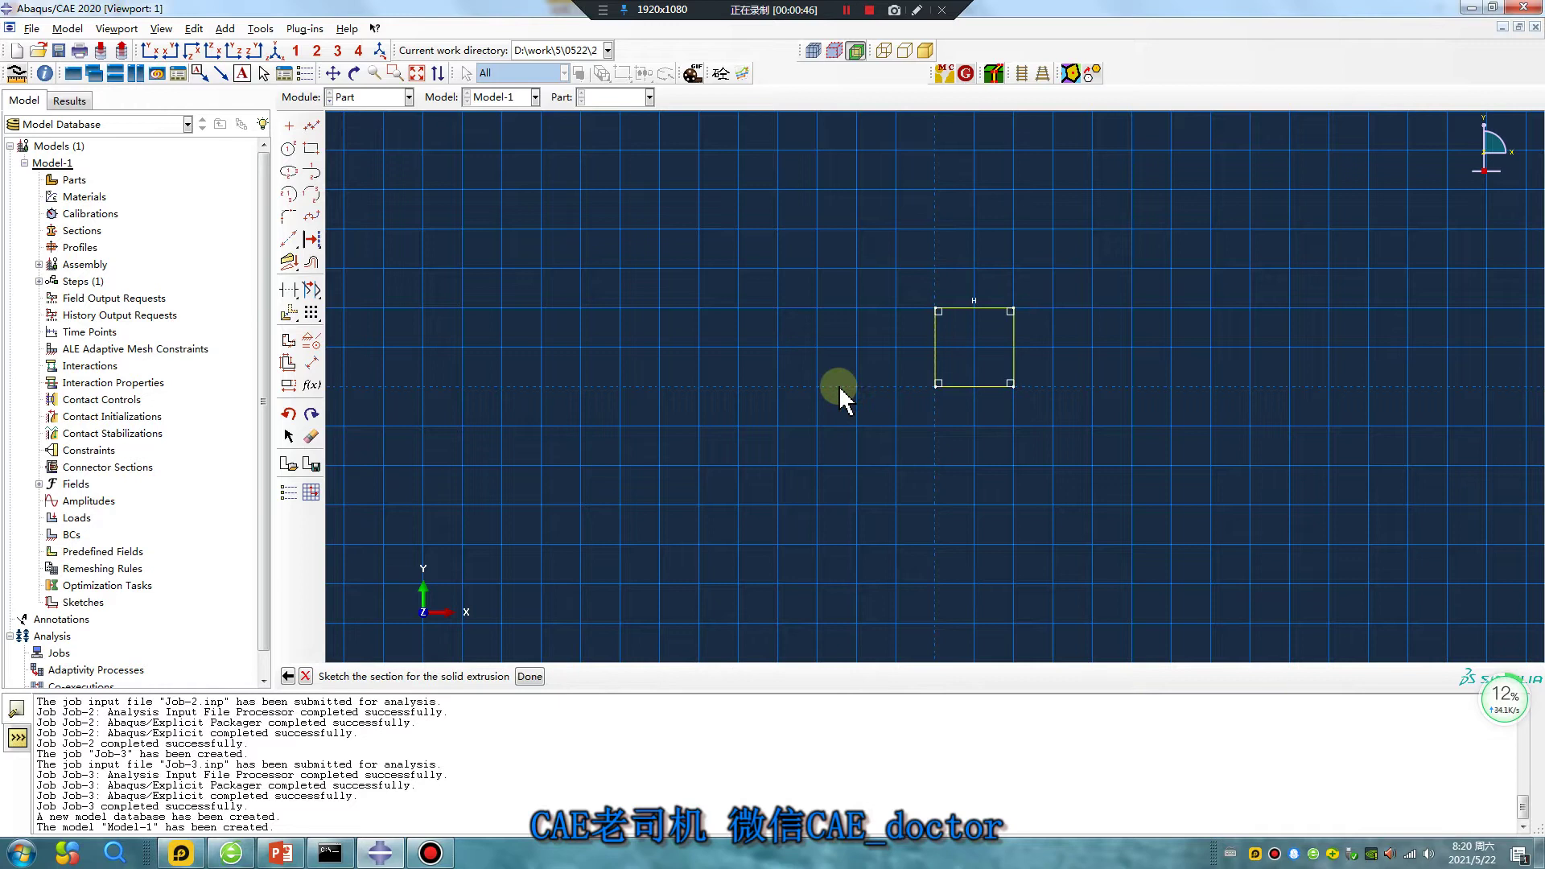
middle_click(839, 398)
text(10)
key(Return)
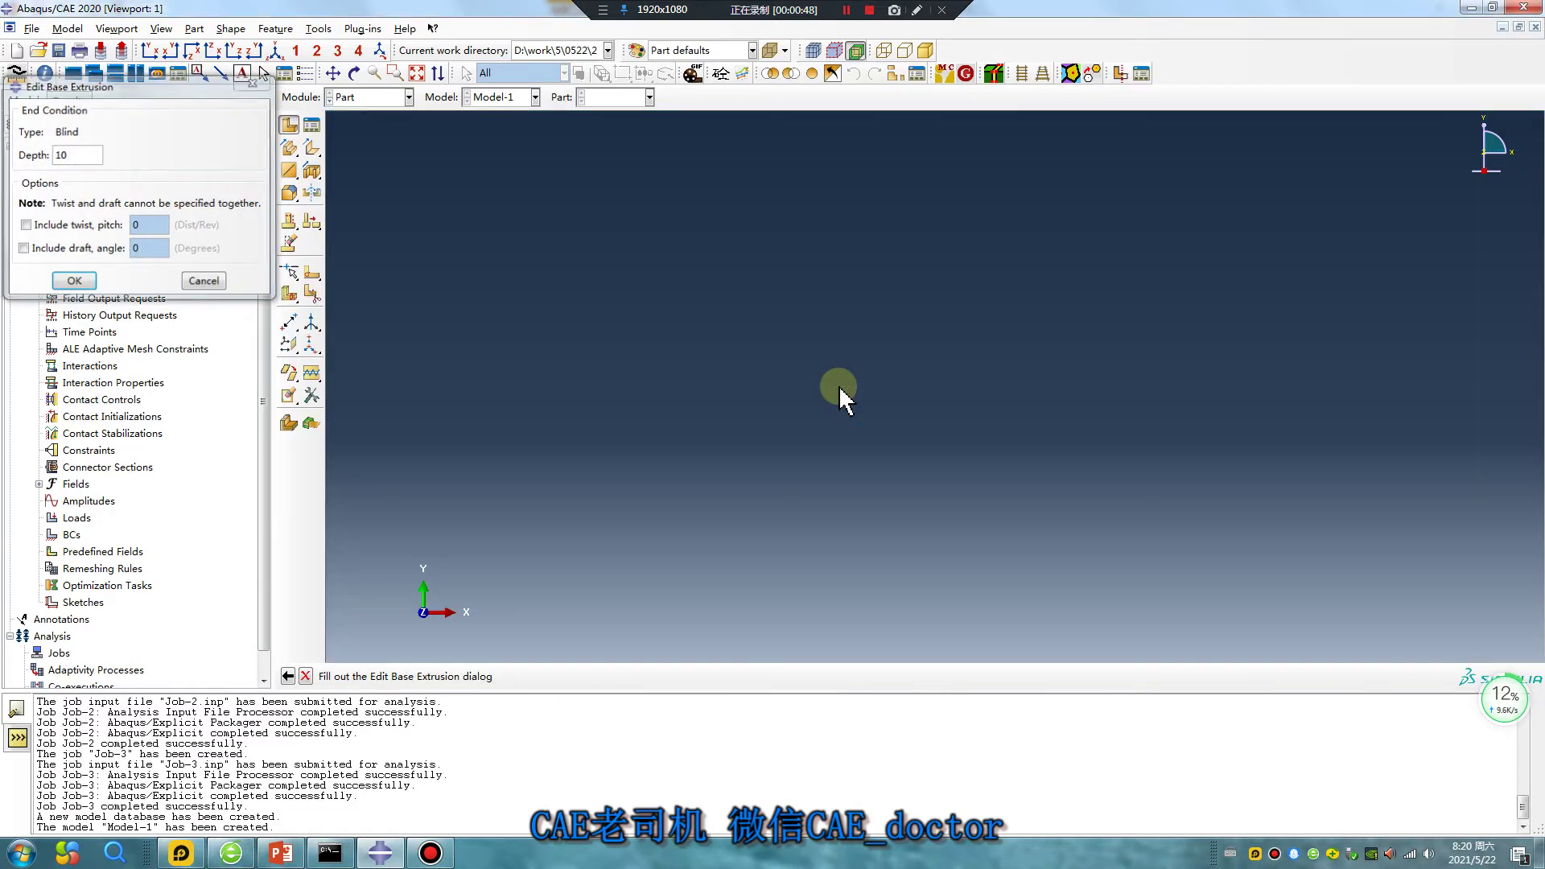
Define Material-1 as isotropic elastic with a Young's modulus of 2e5 and enter its Poisson's ratio.
click(386, 97)
click(370, 130)
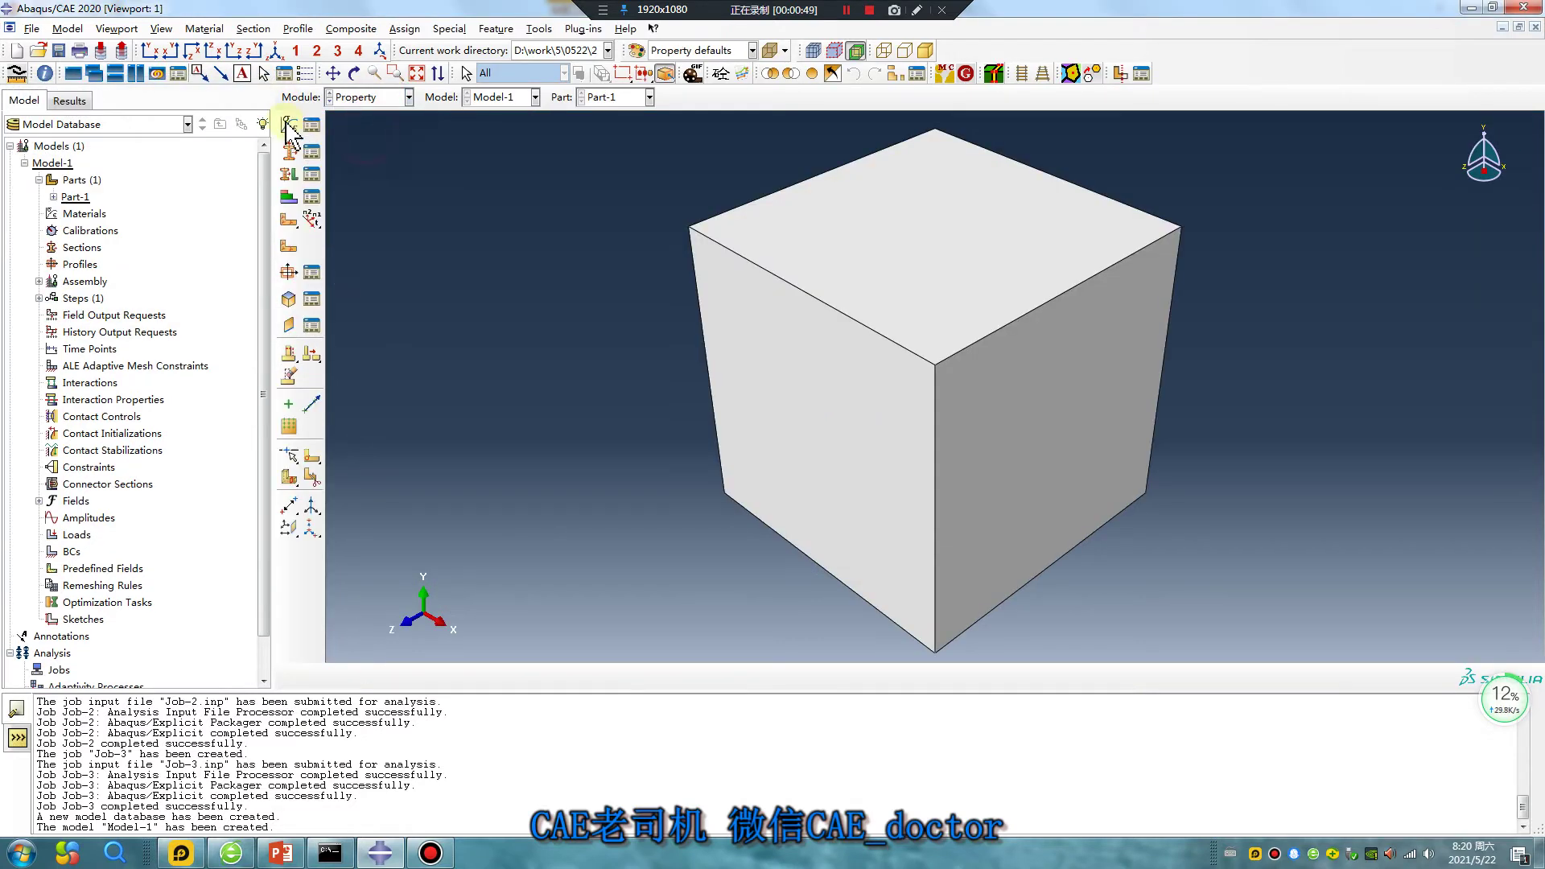
click(288, 124)
click(487, 419)
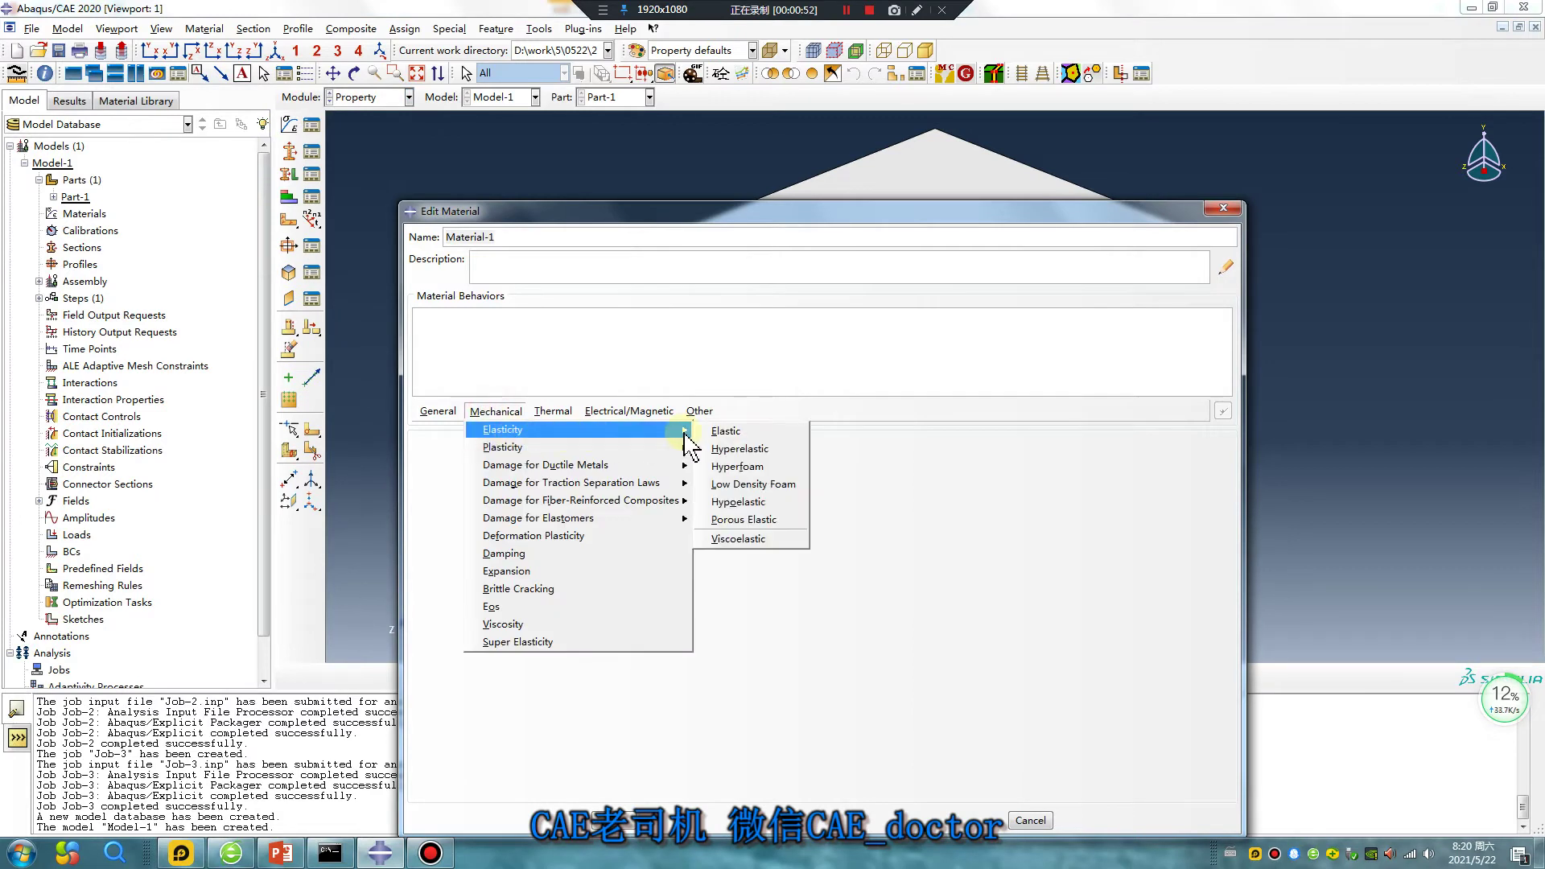
click(708, 429)
click(473, 644)
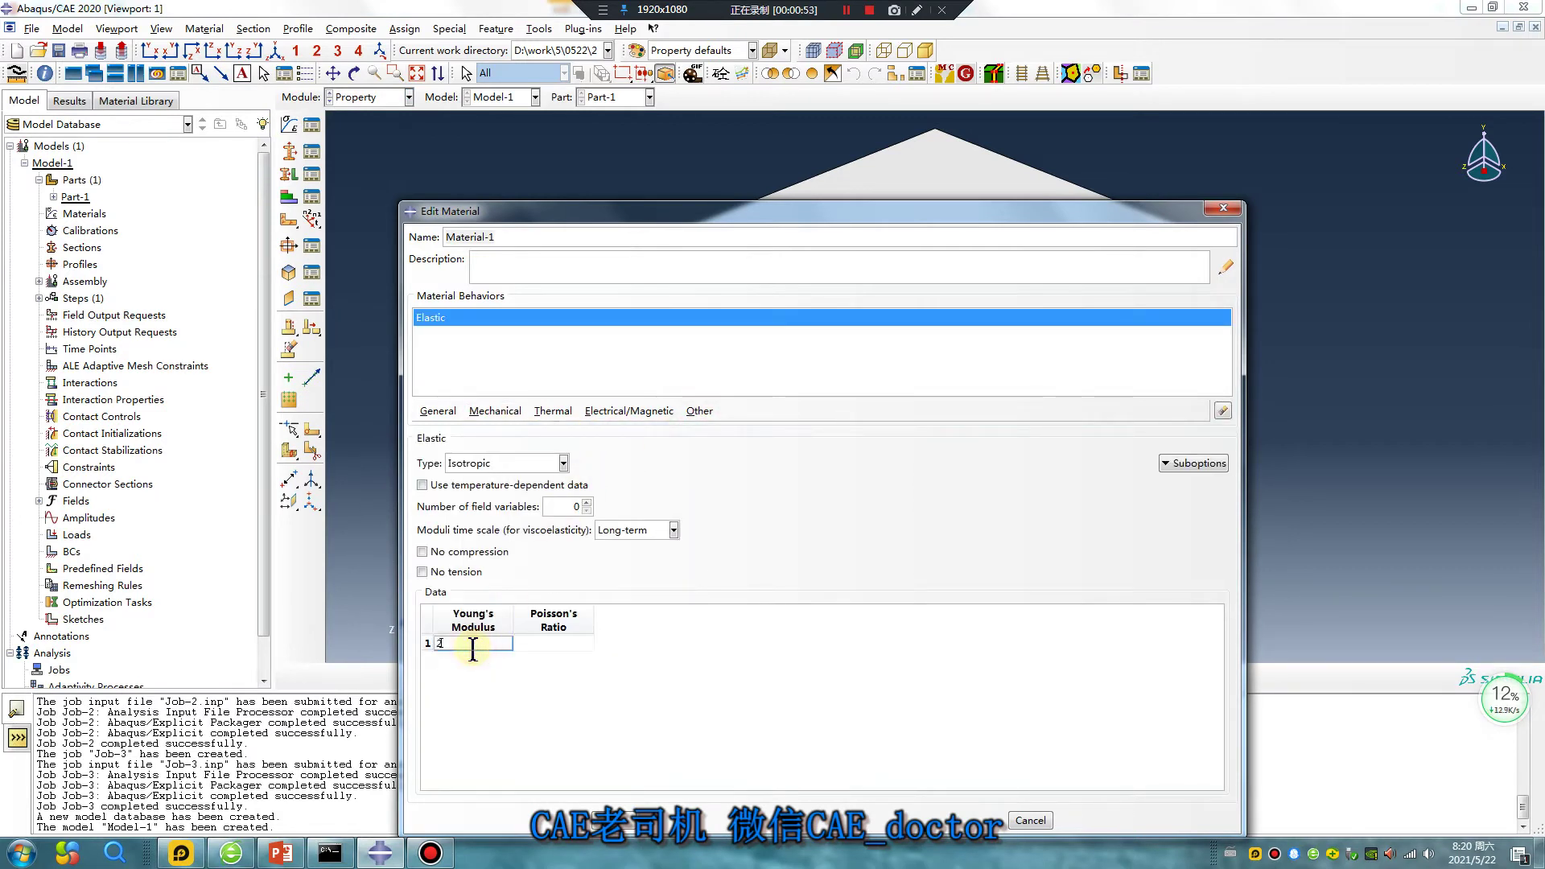
click(564, 644)
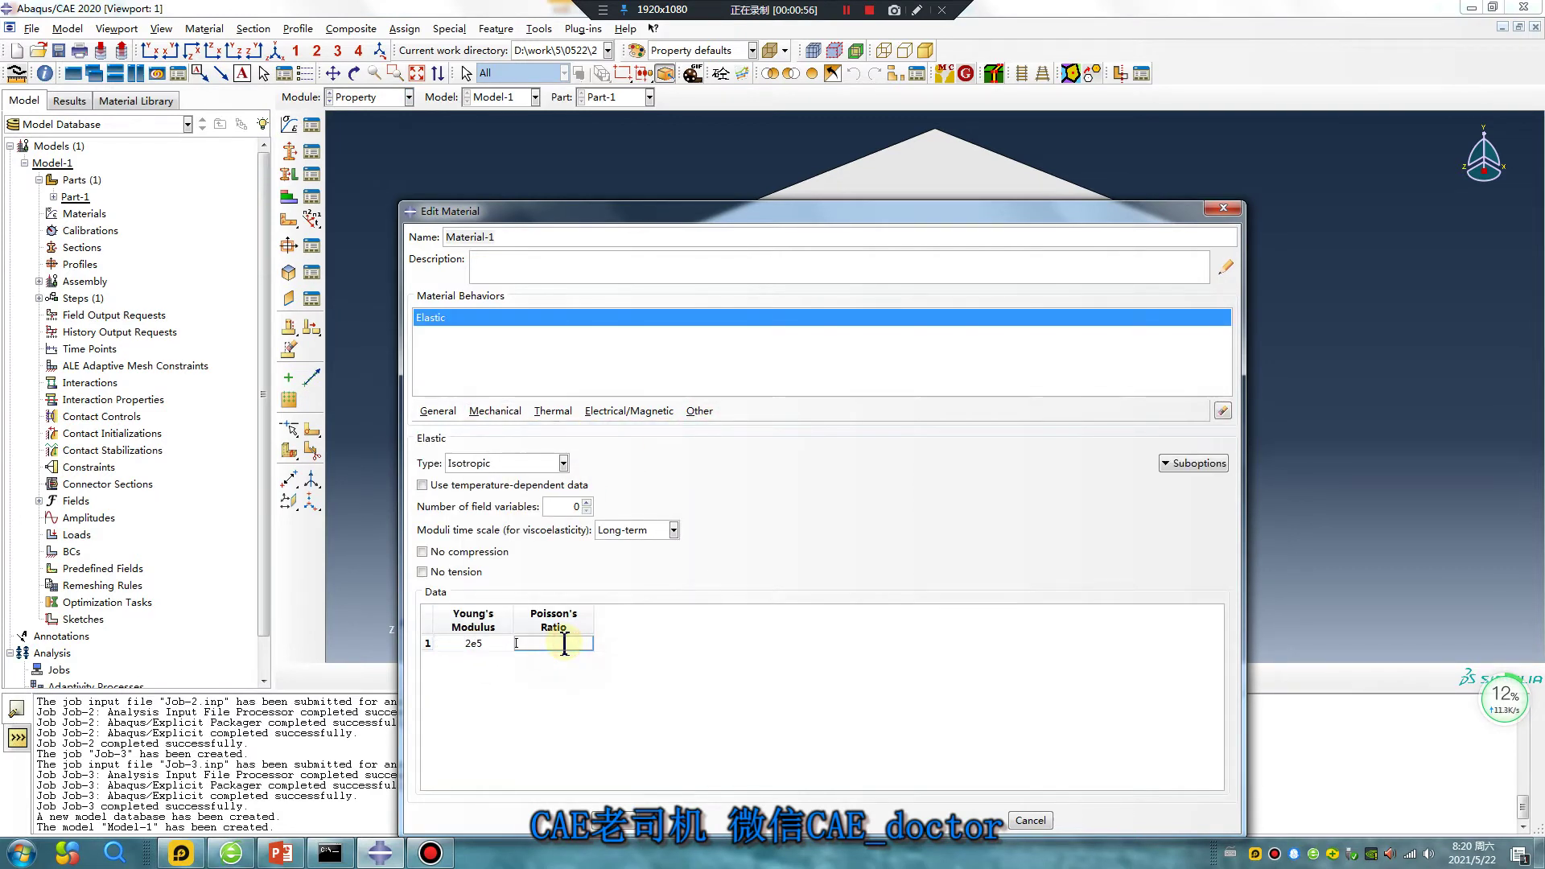
click(636, 833)
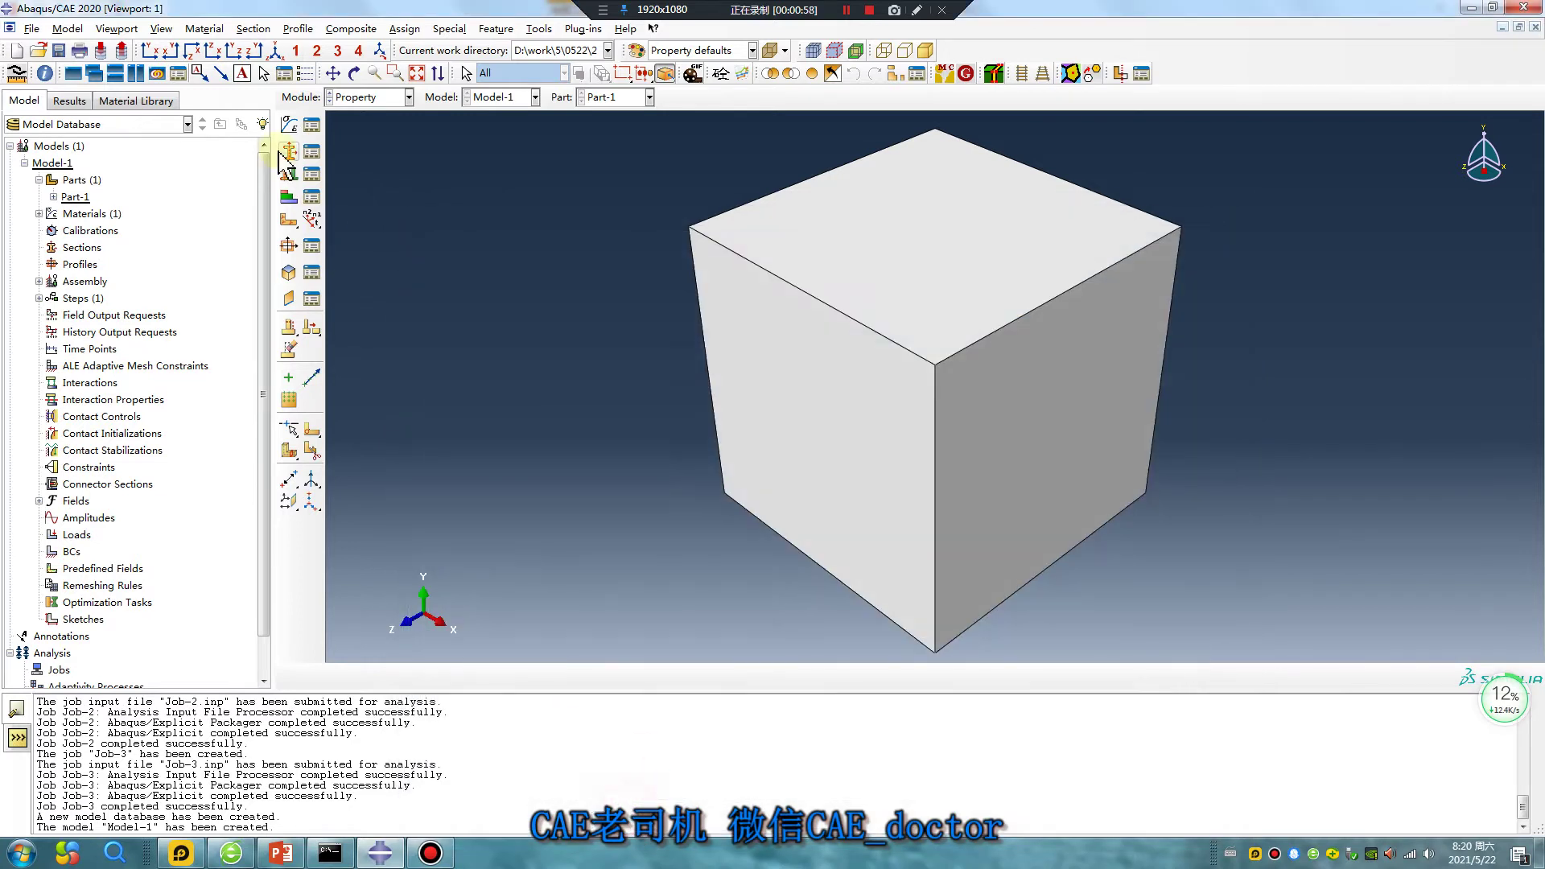
Create a homogeneous solid section using Material-1 and assign it to the whole cube.
click(288, 151)
click(514, 425)
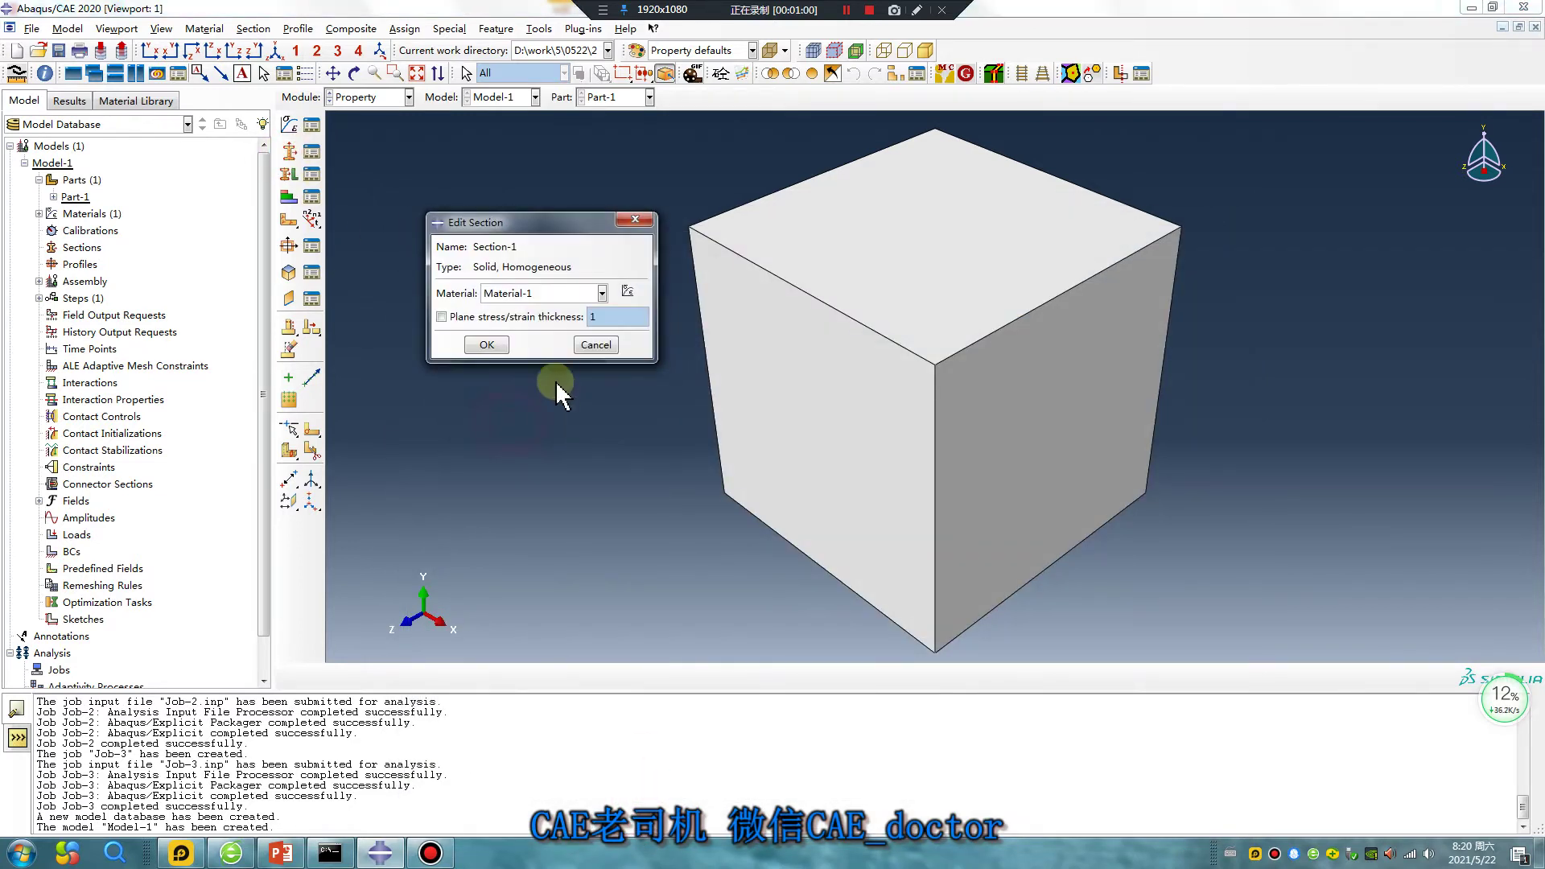
click(482, 334)
click(288, 175)
click(813, 266)
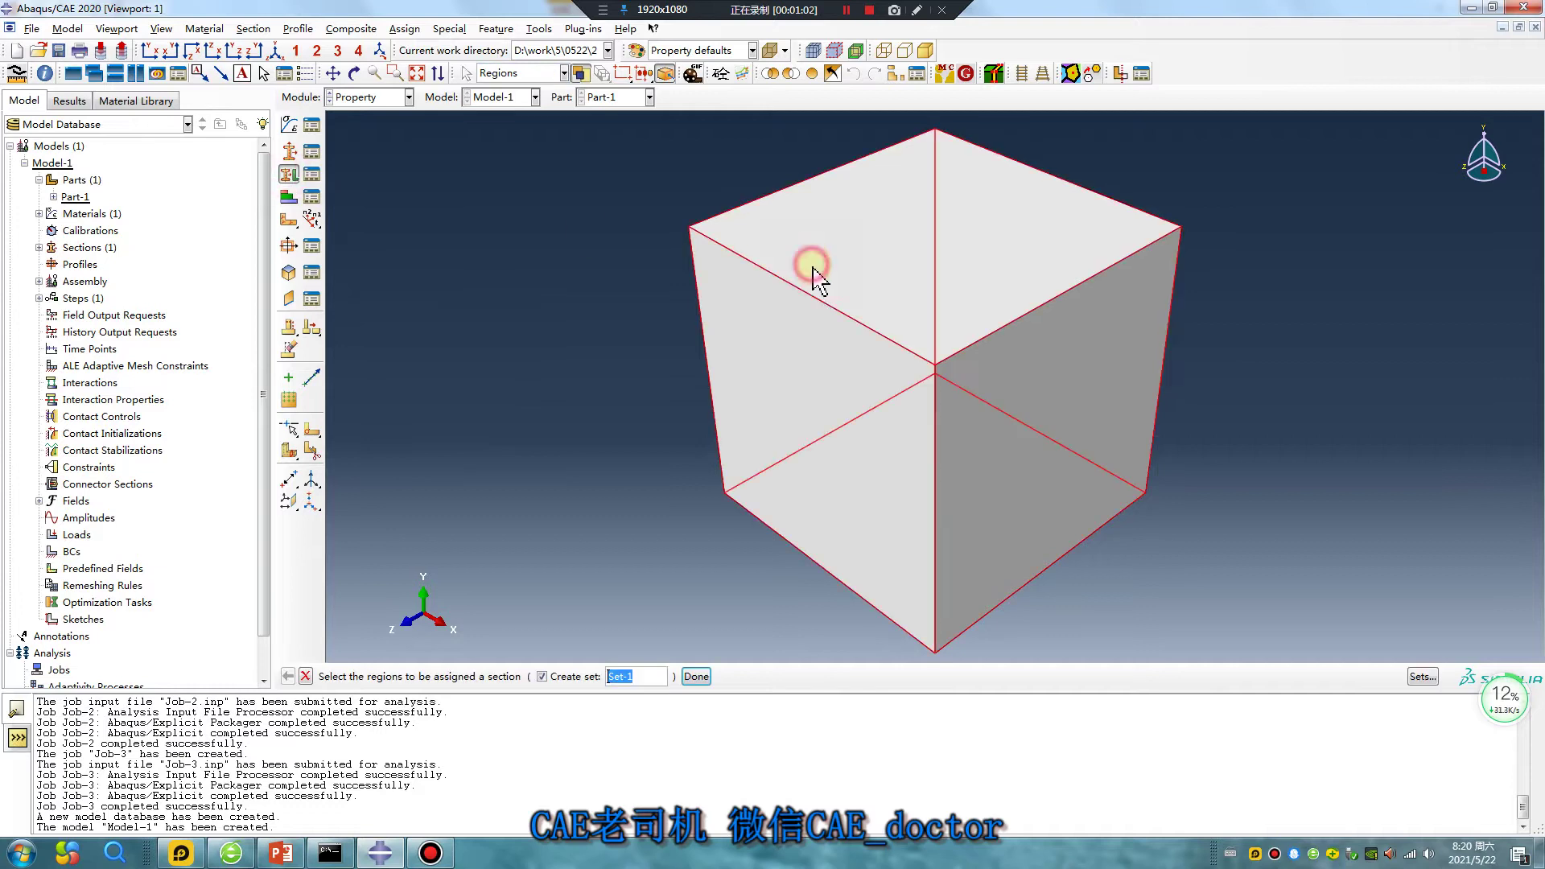
click(697, 679)
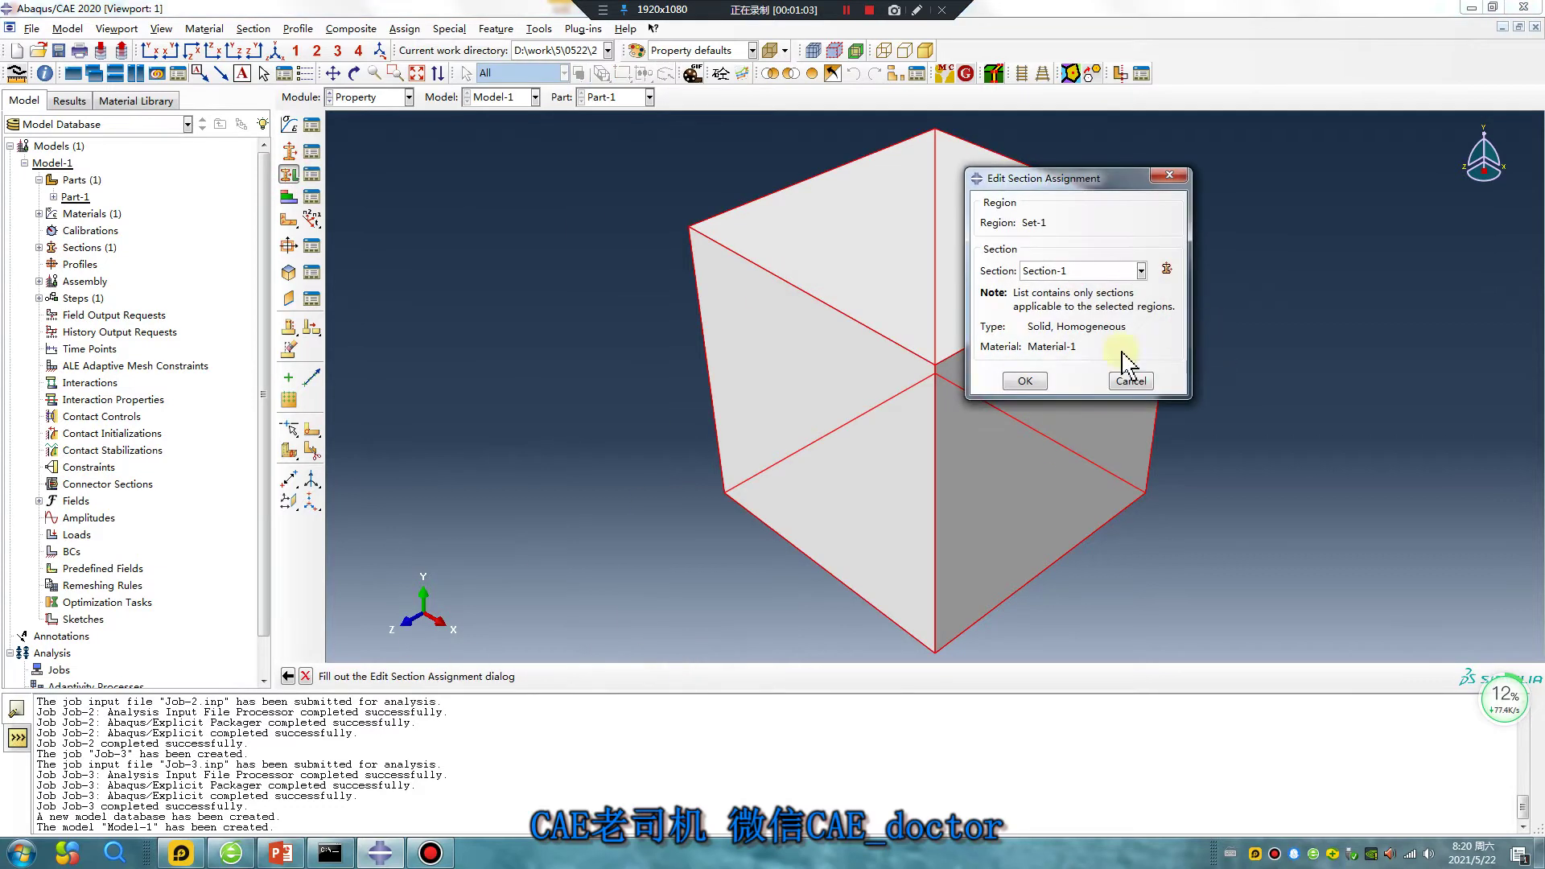
click(1017, 383)
Place an instance of Part-1 in the assembly.
click(372, 98)
click(363, 140)
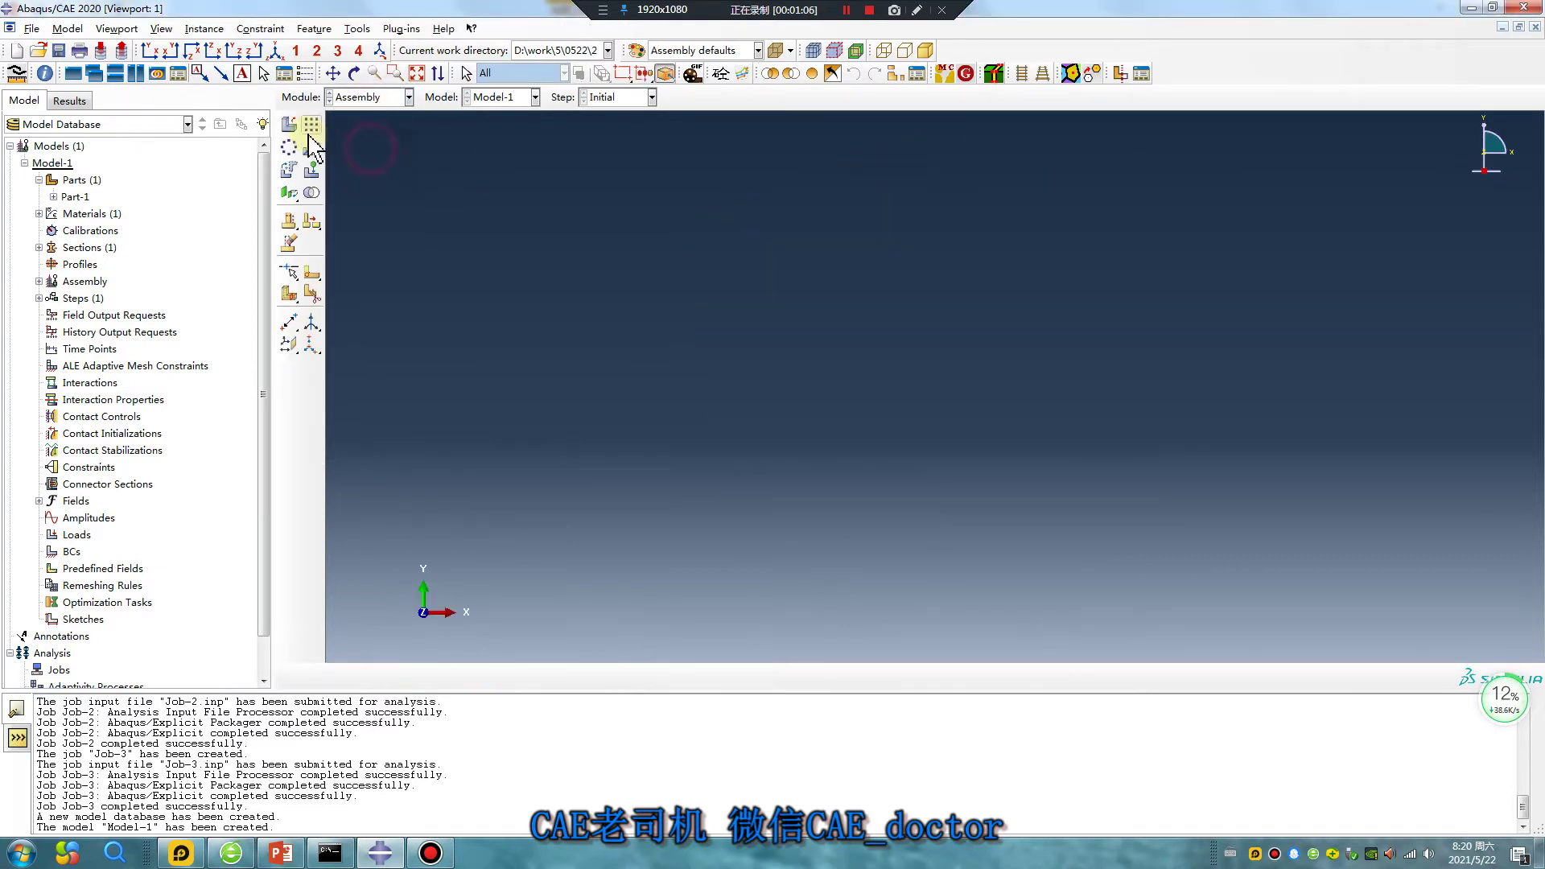
click(288, 125)
click(114, 624)
Create a Static, General analysis step with a time period of 1 and Nlgeom on.
click(372, 97)
click(362, 156)
click(289, 127)
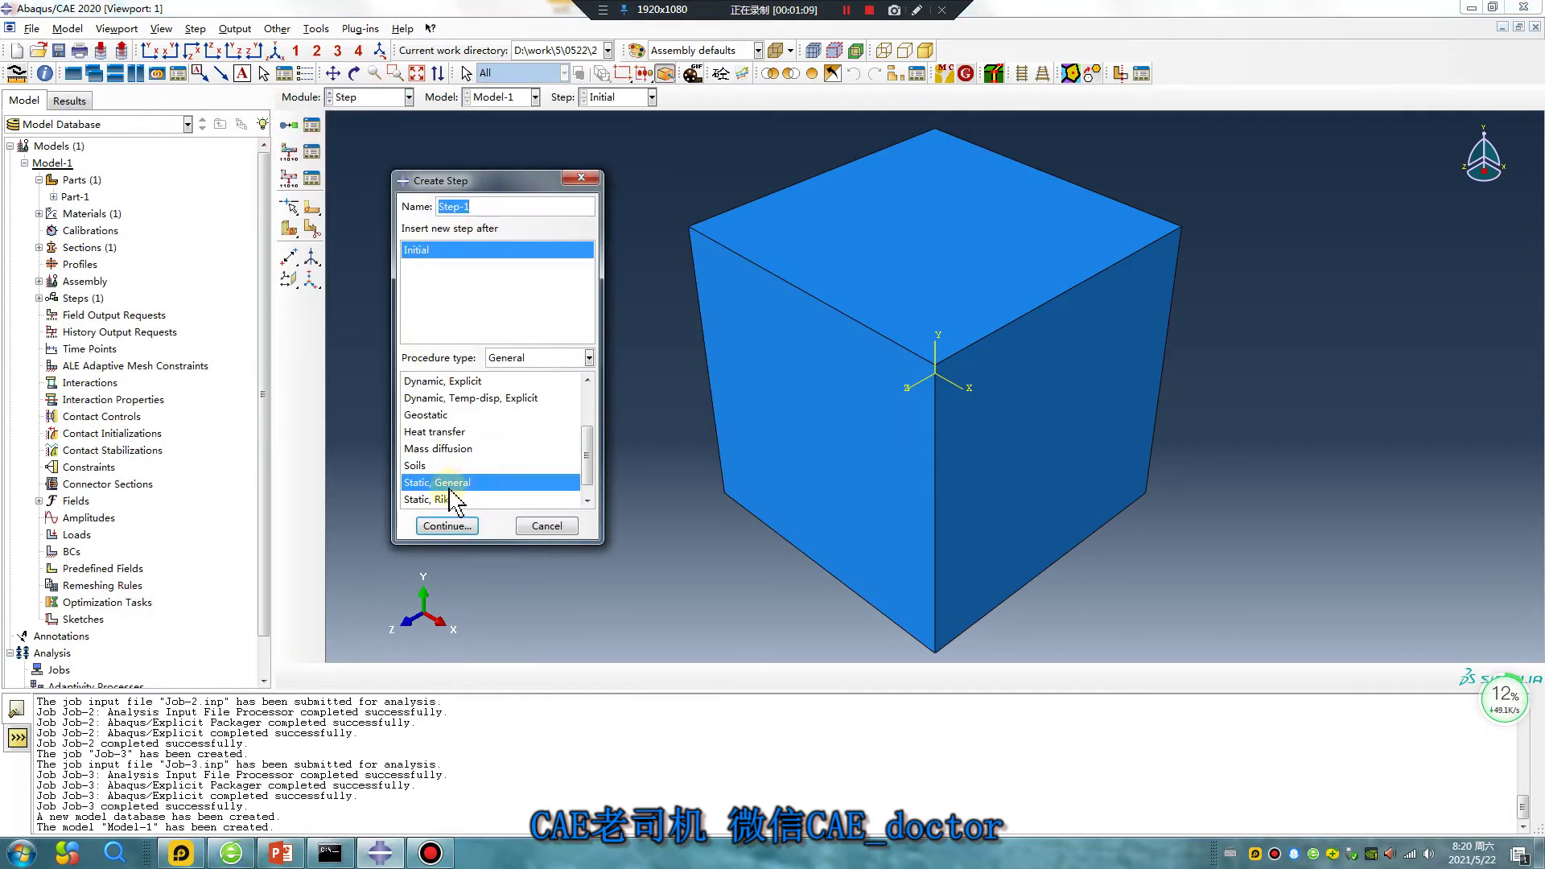
click(469, 525)
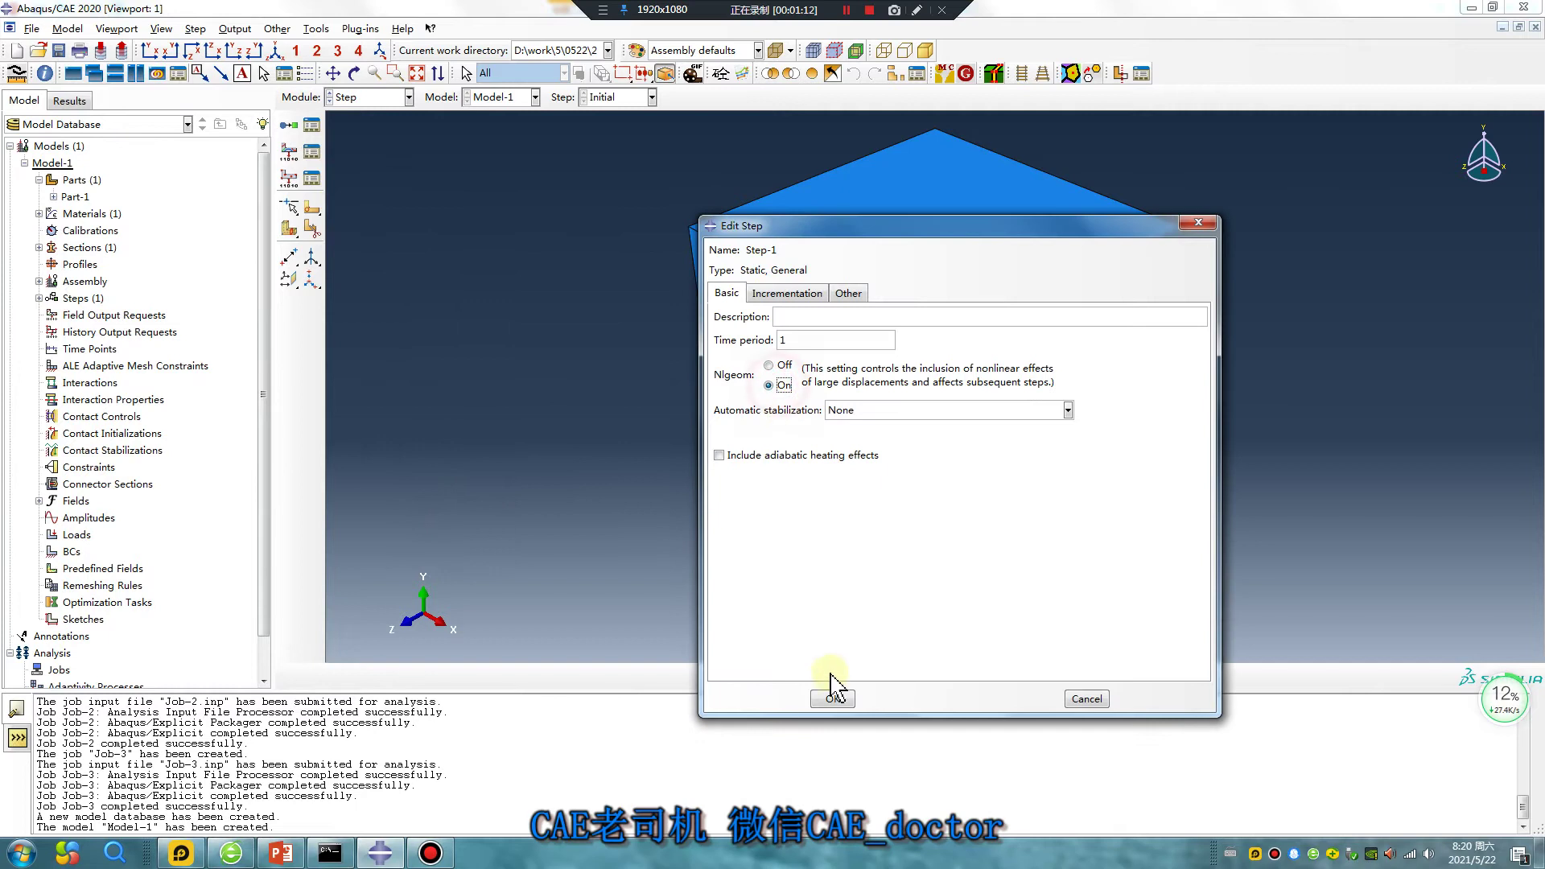
click(835, 694)
Add NFORC, nodal forces due to element stresses, to the field output request F-Output-1.
click(311, 153)
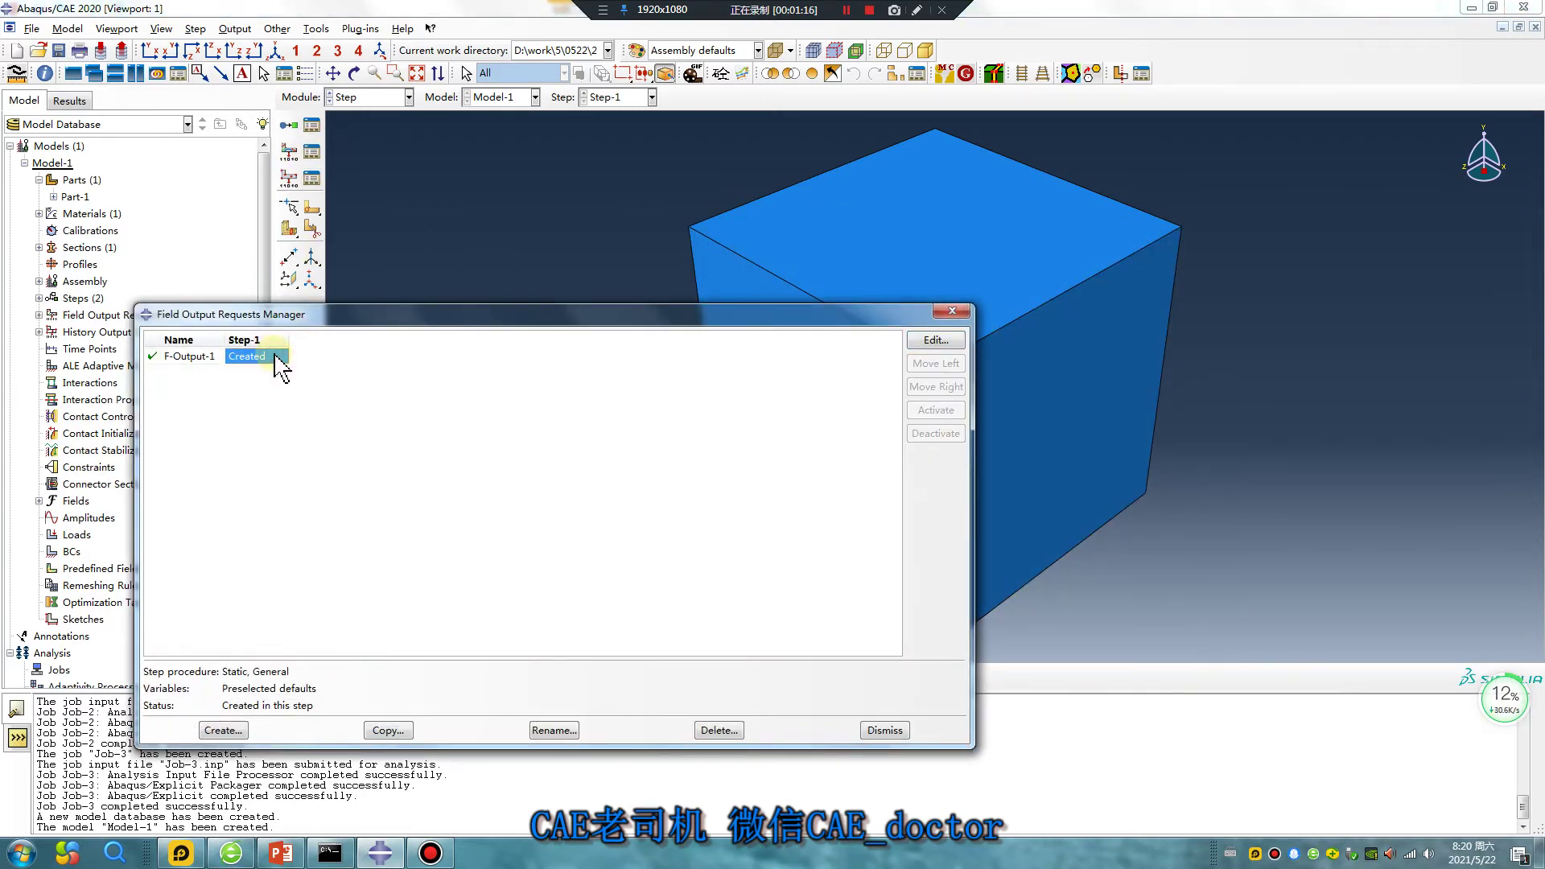
double_click(276, 357)
scroll(593, 463, down, 3)
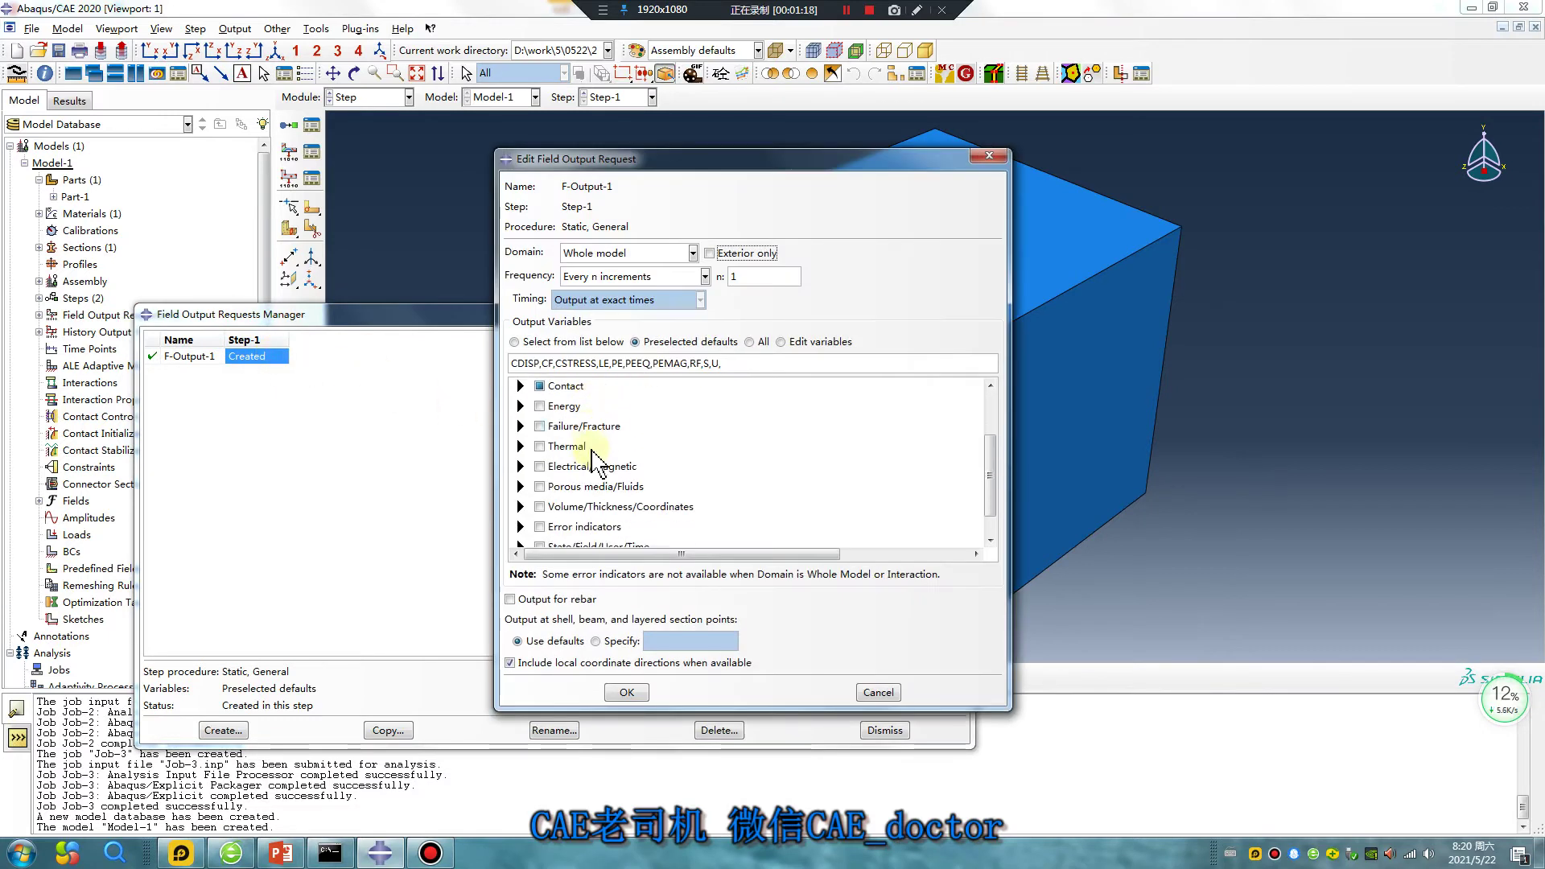
scroll(538, 496, up, 3)
click(521, 449)
scroll(534, 454, down, 2)
click(521, 383)
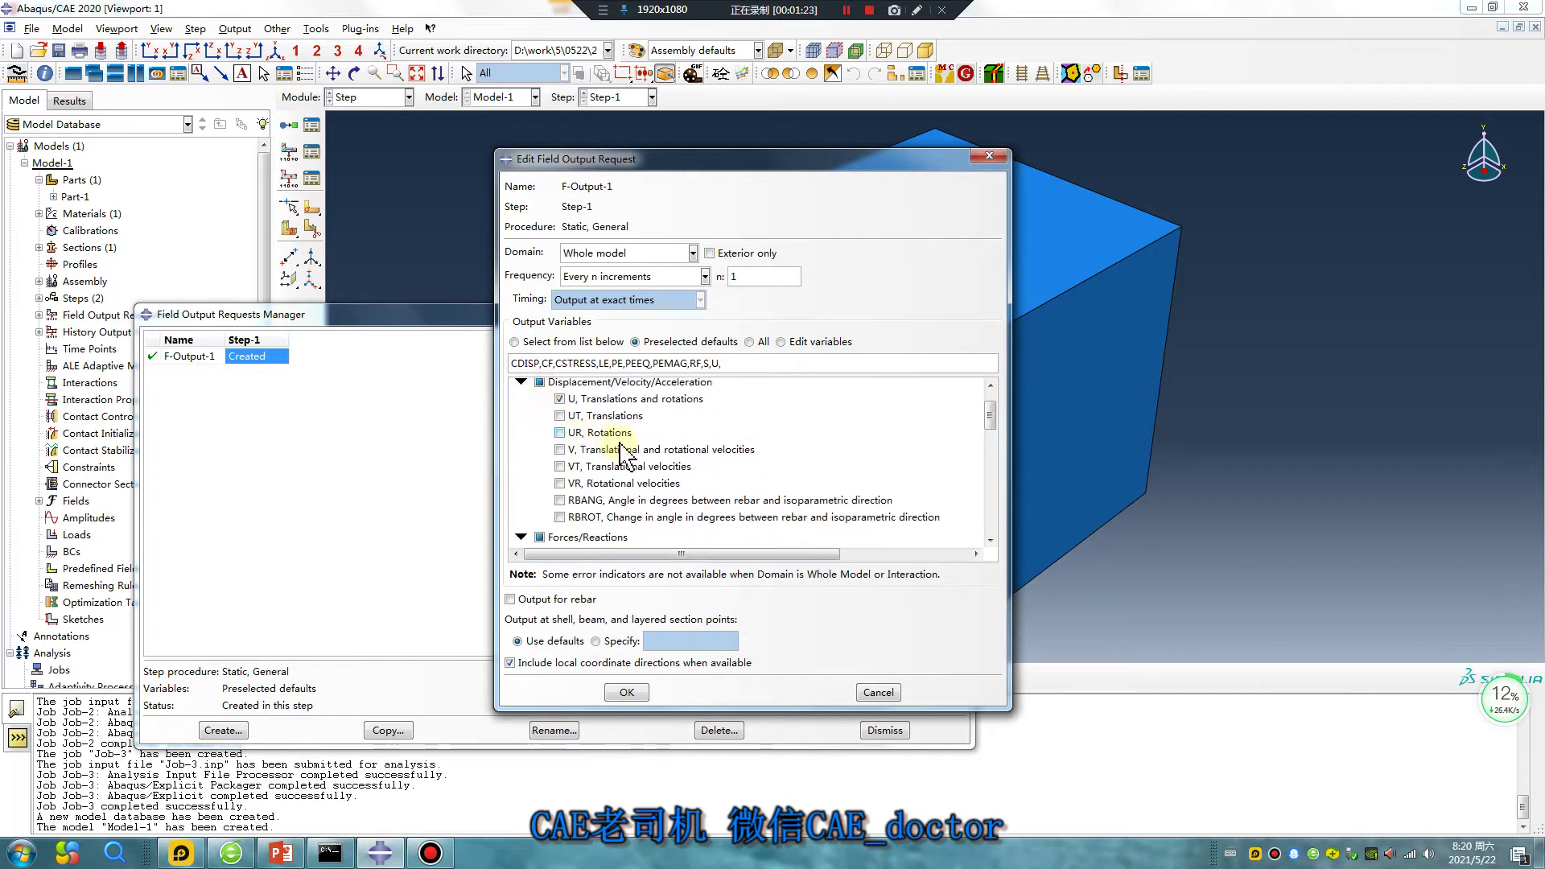
scroll(538, 475, down, 4)
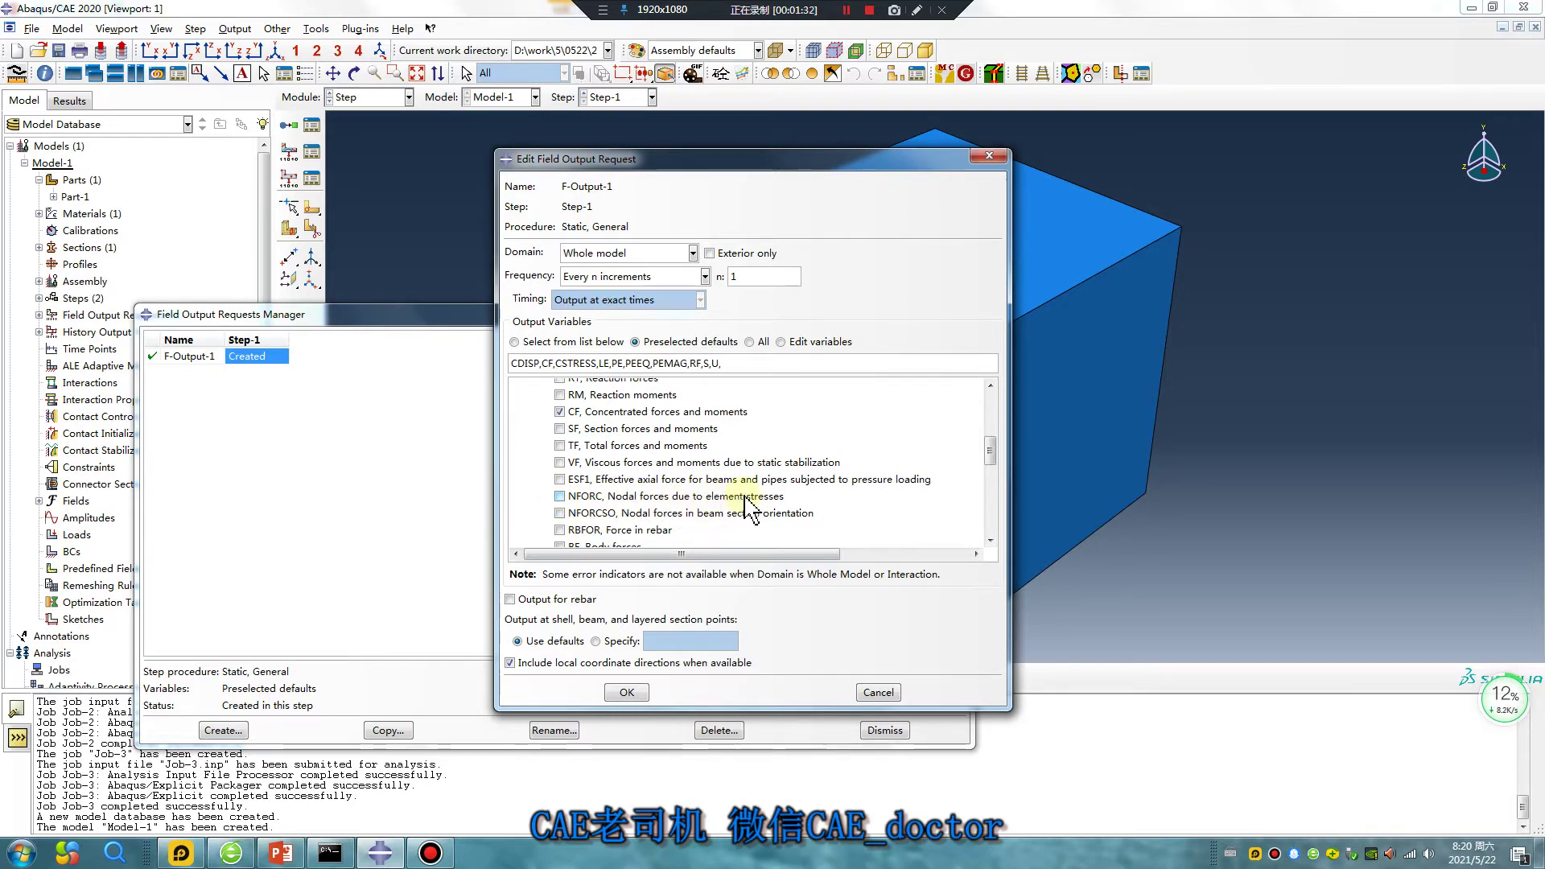
click(560, 497)
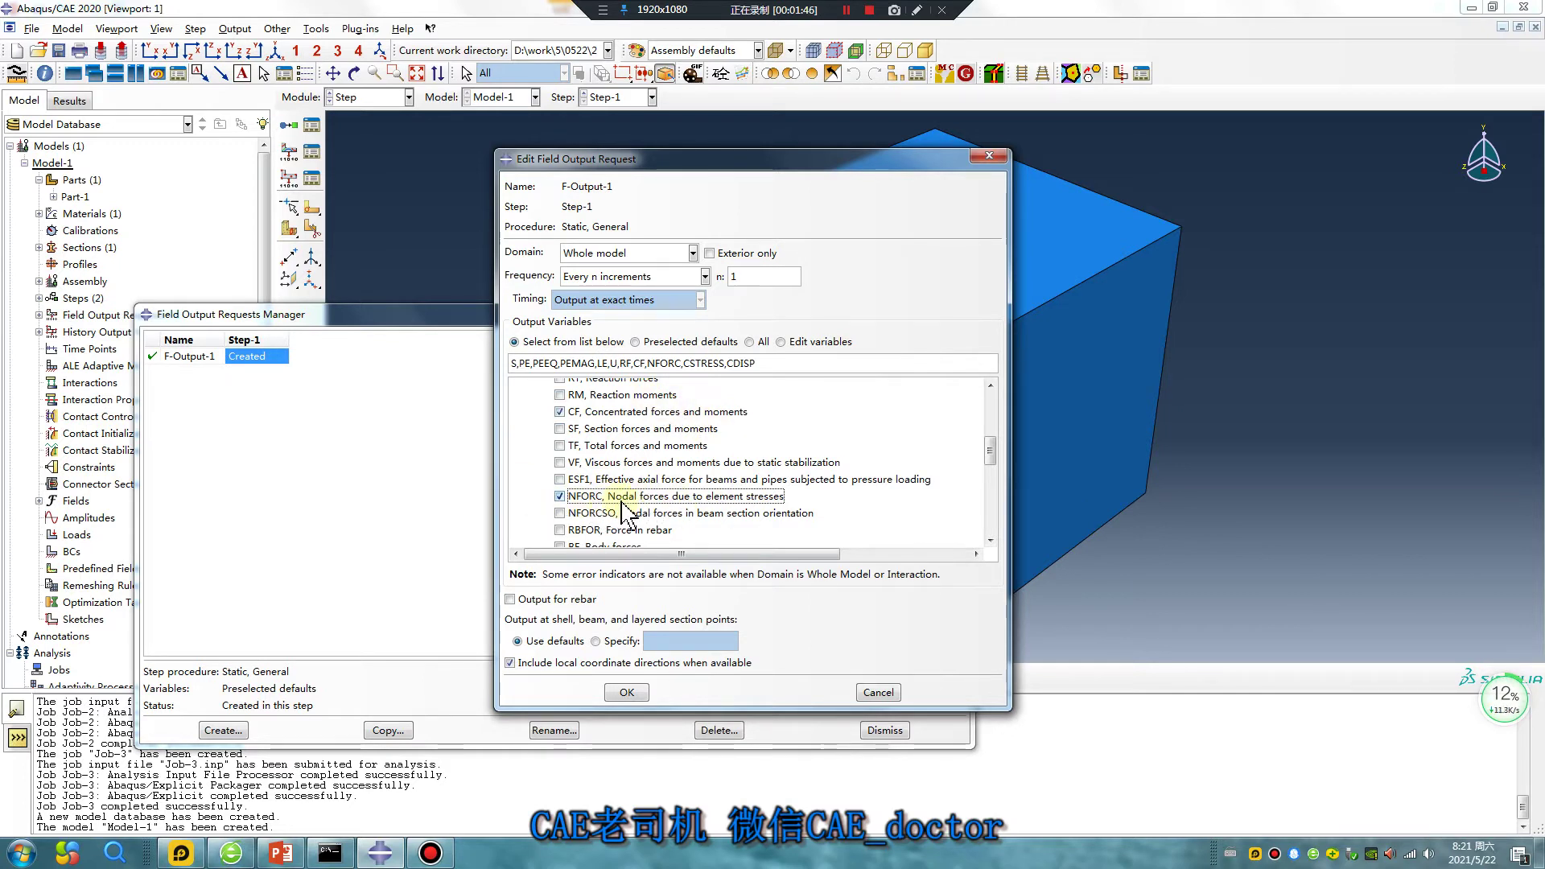
scroll(640, 515, down, 8)
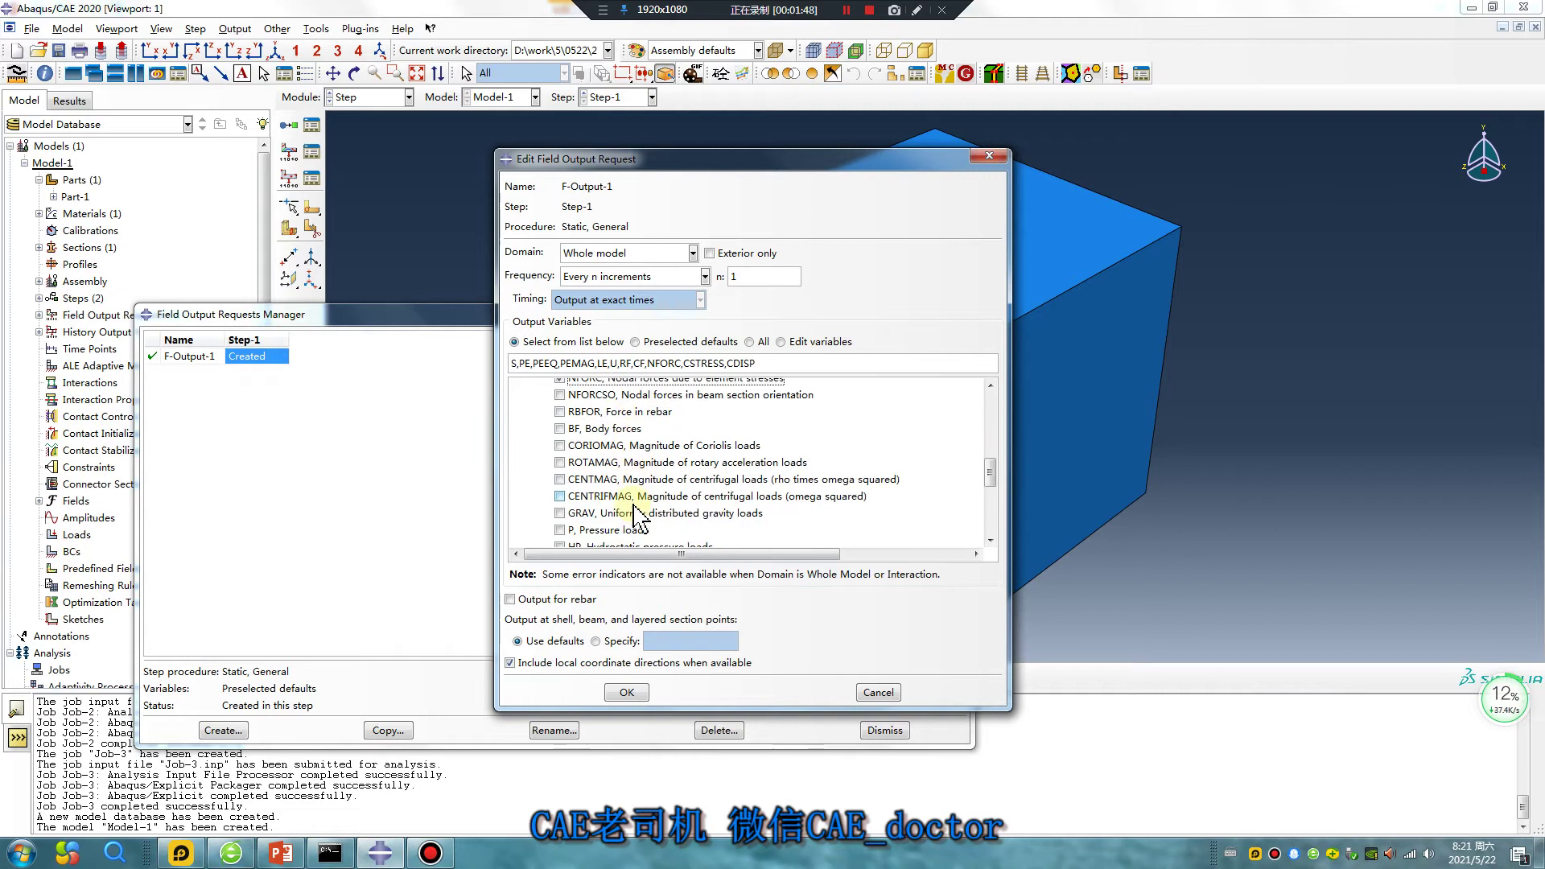
click(633, 692)
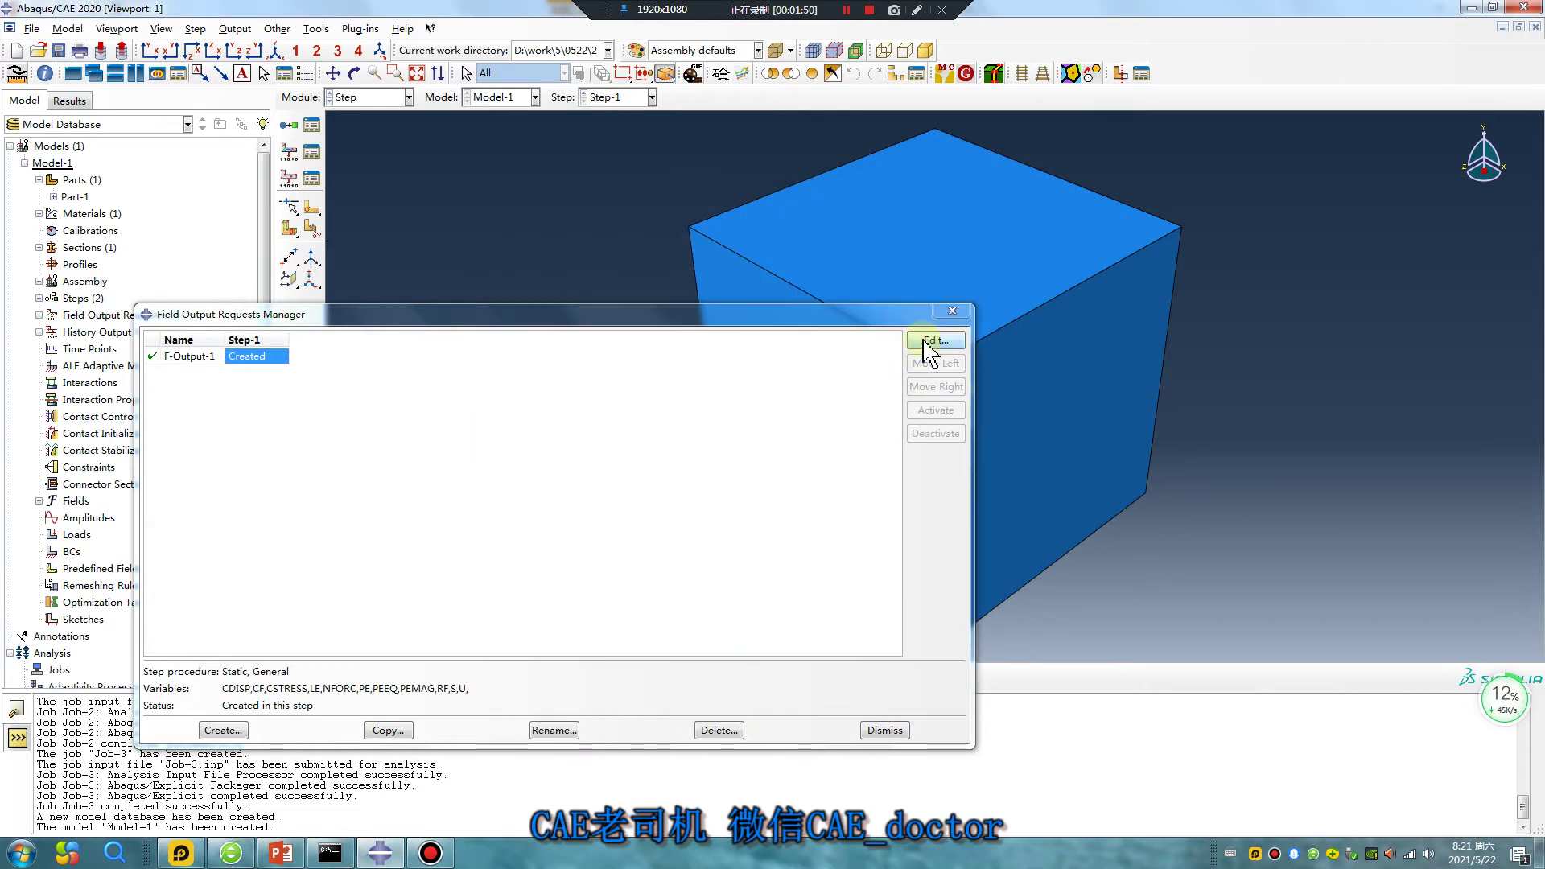
click(953, 316)
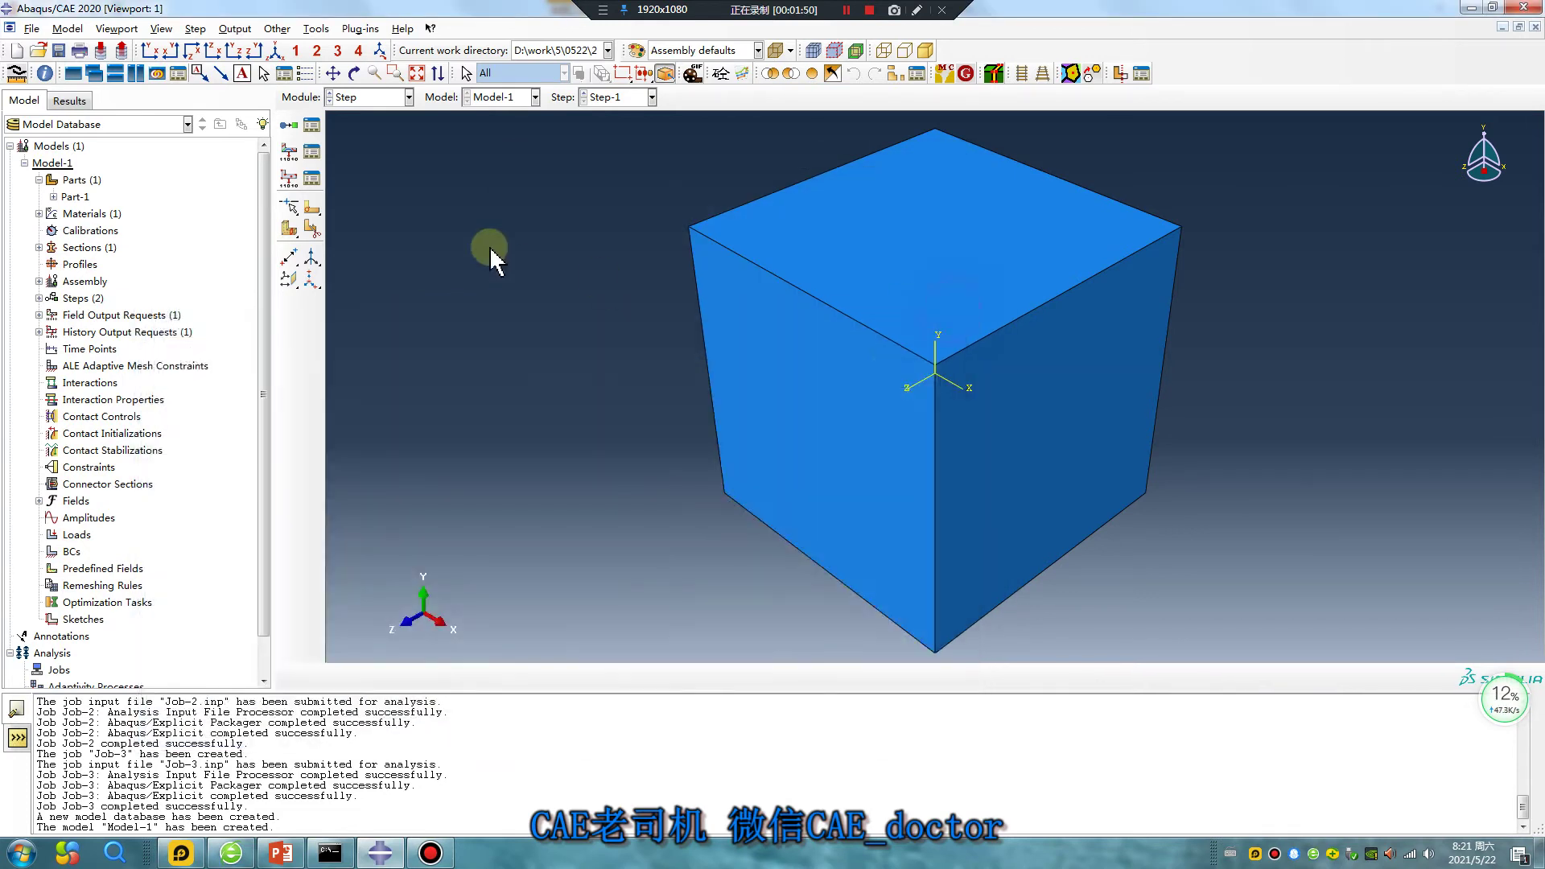
Create a linear pattern of the cube instance so that two cubes stack along Y with an offset of 10.
click(371, 97)
click(361, 149)
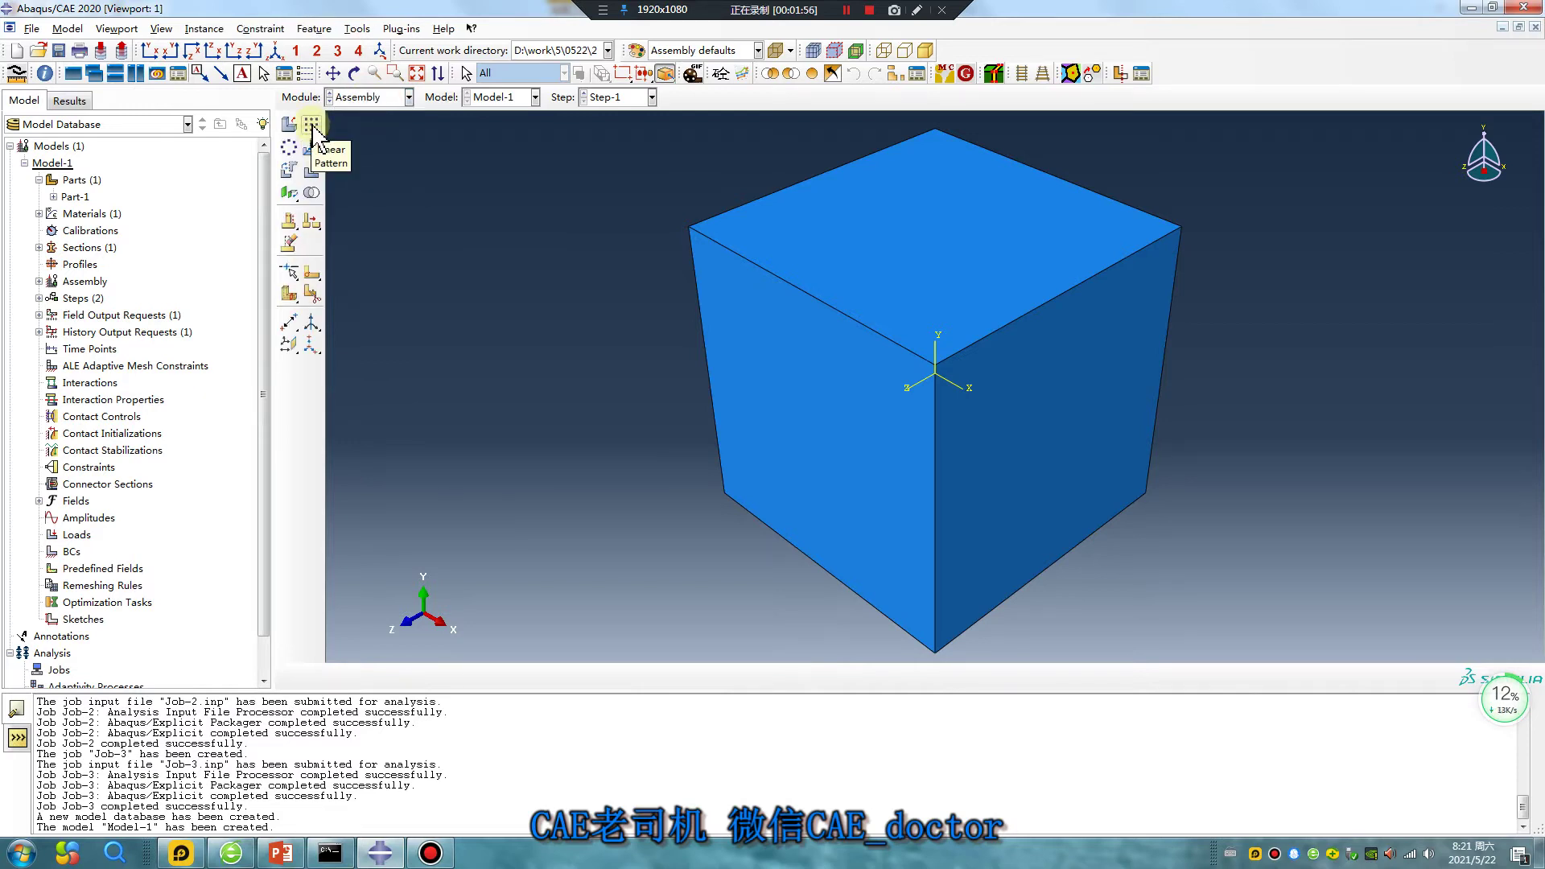
click(312, 123)
click(920, 353)
middle_click(688, 498)
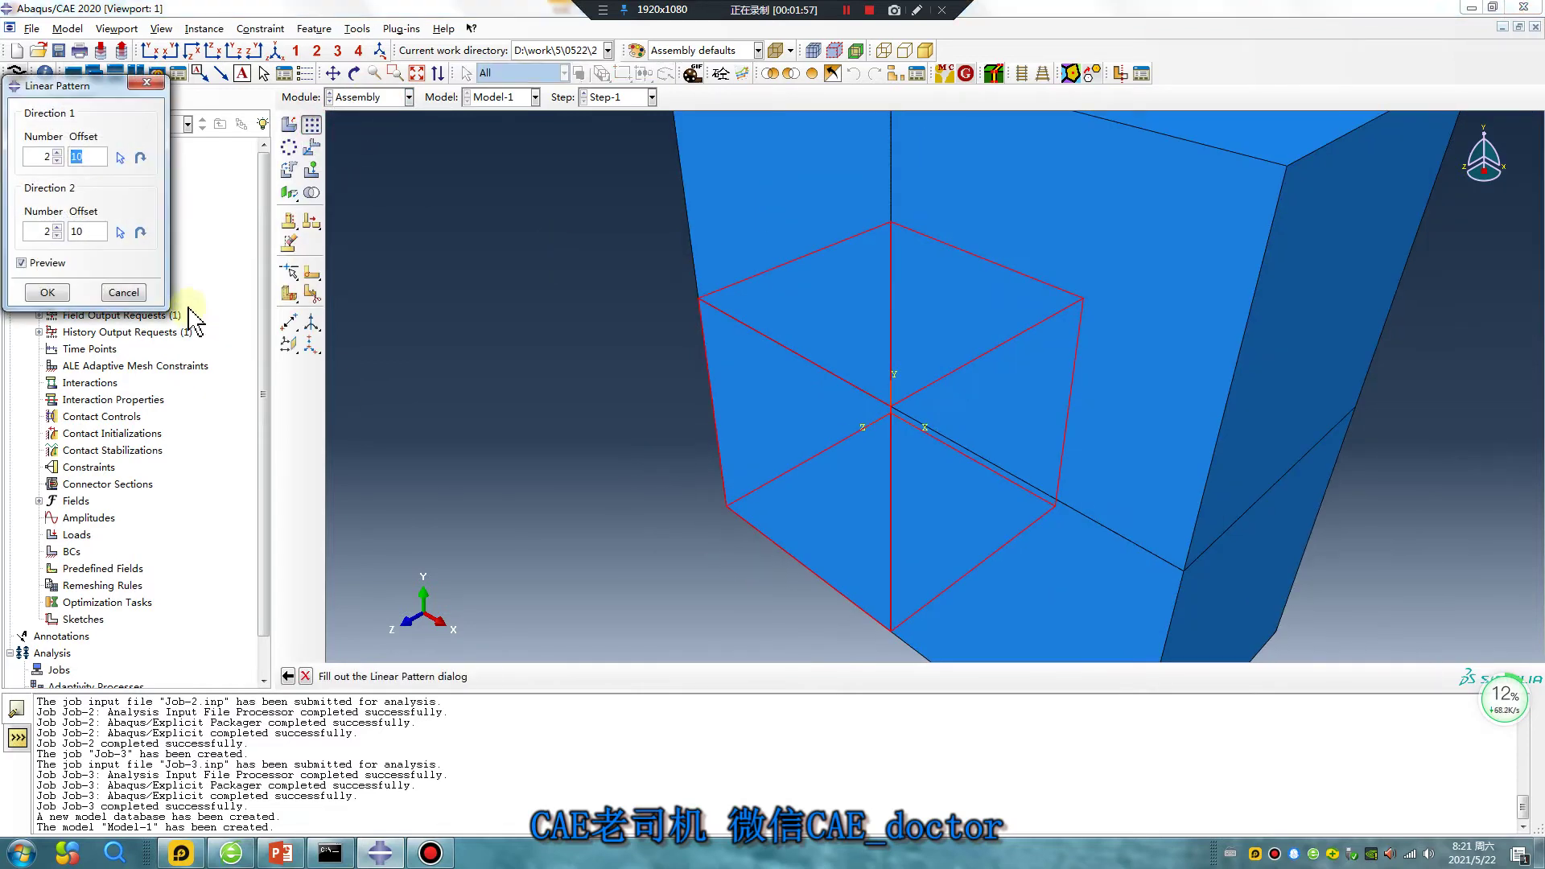
click(56, 234)
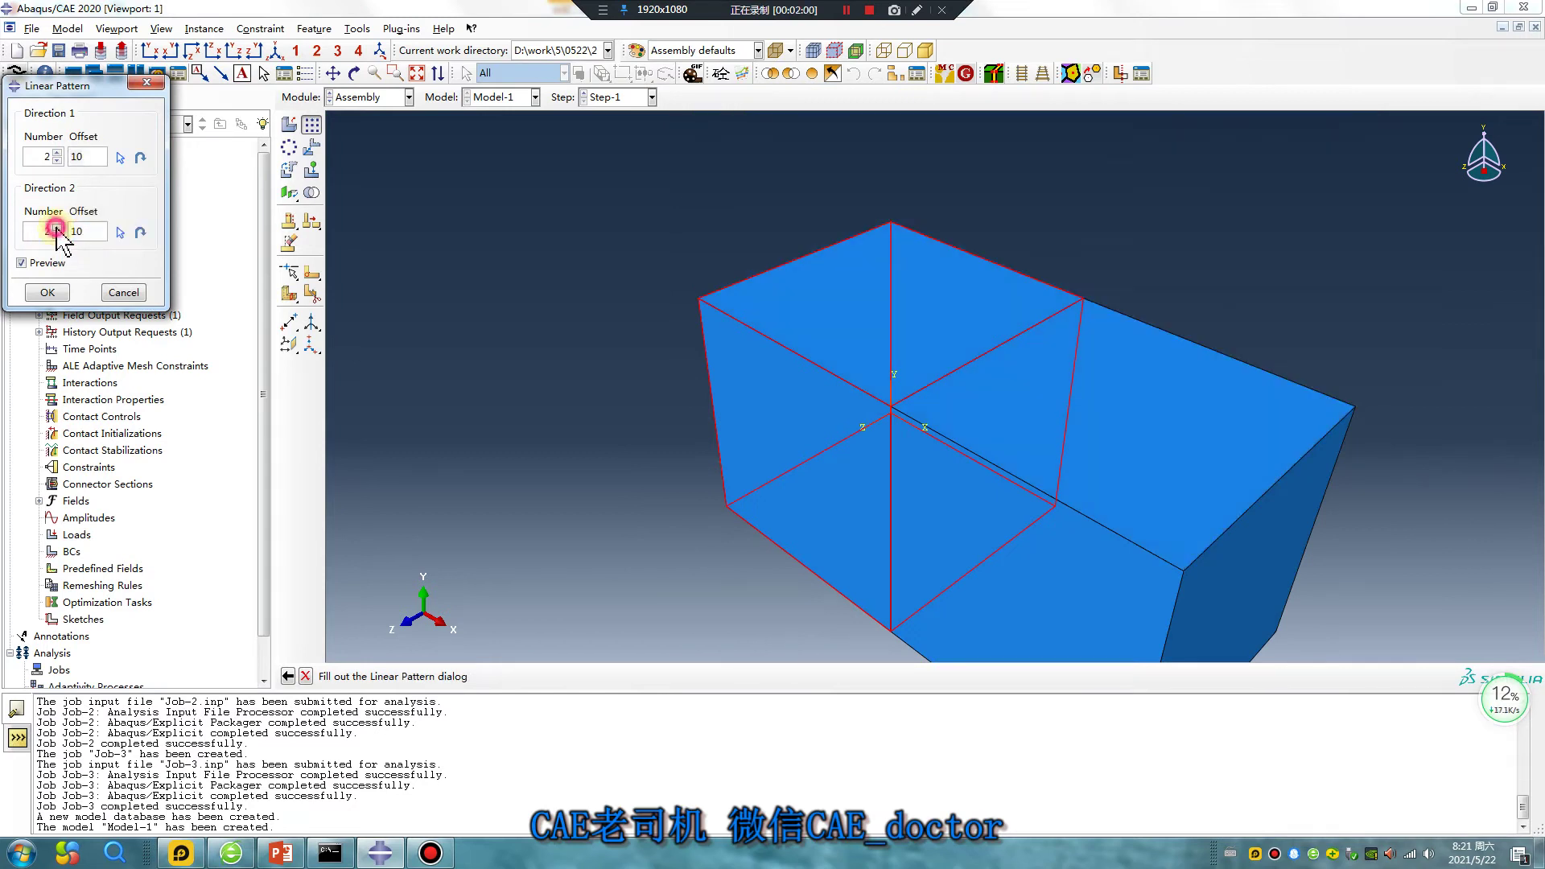
click(57, 161)
click(48, 292)
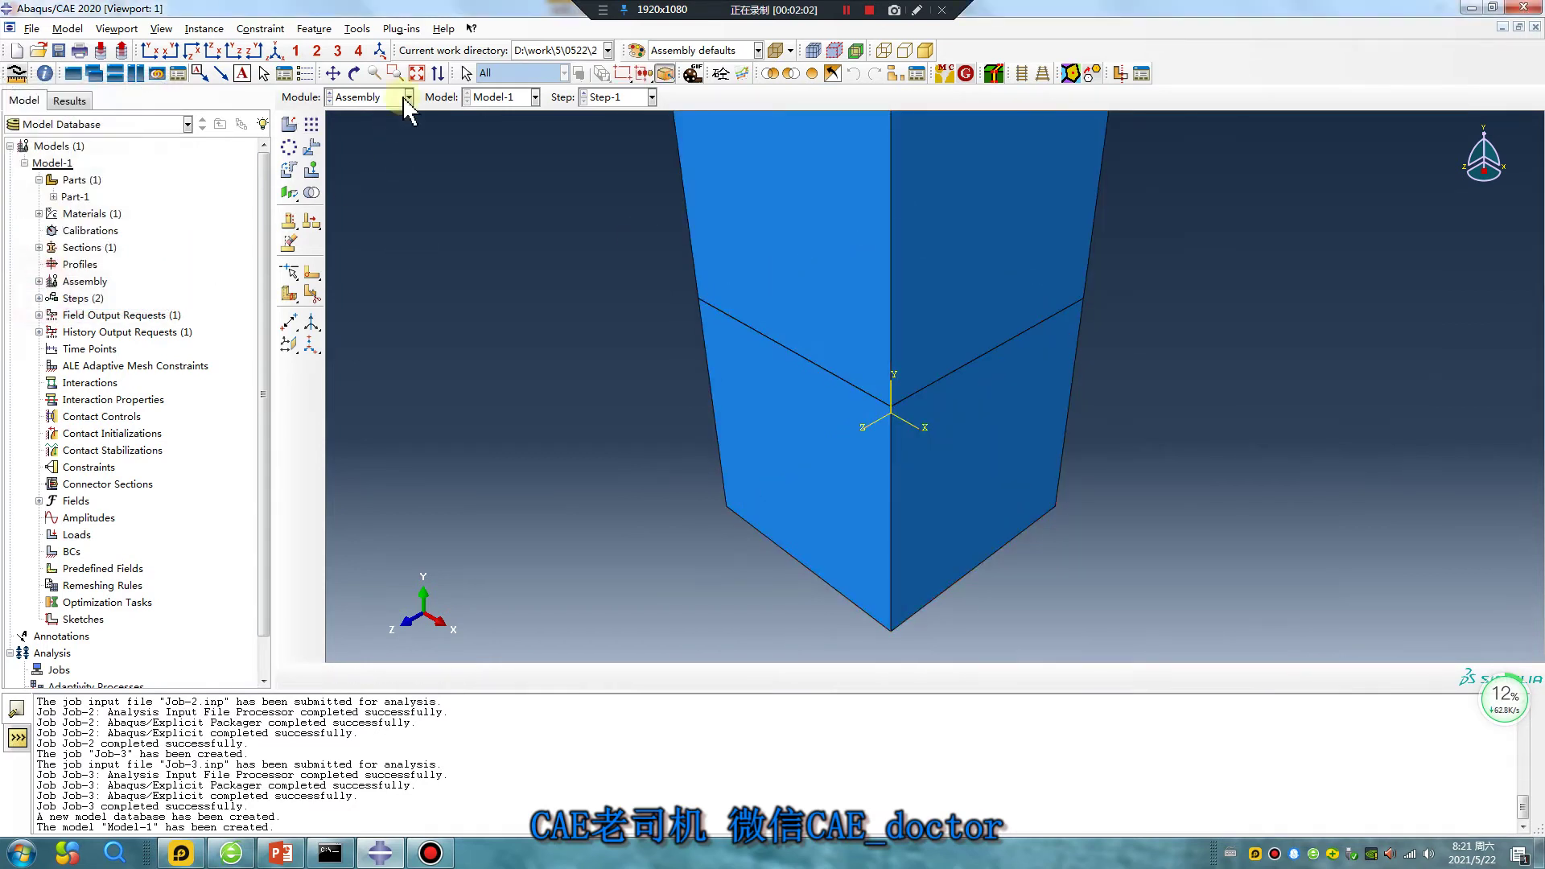
Find the contact pair between the two cubes across the whole model and define it as a Tie.
click(408, 97)
click(366, 185)
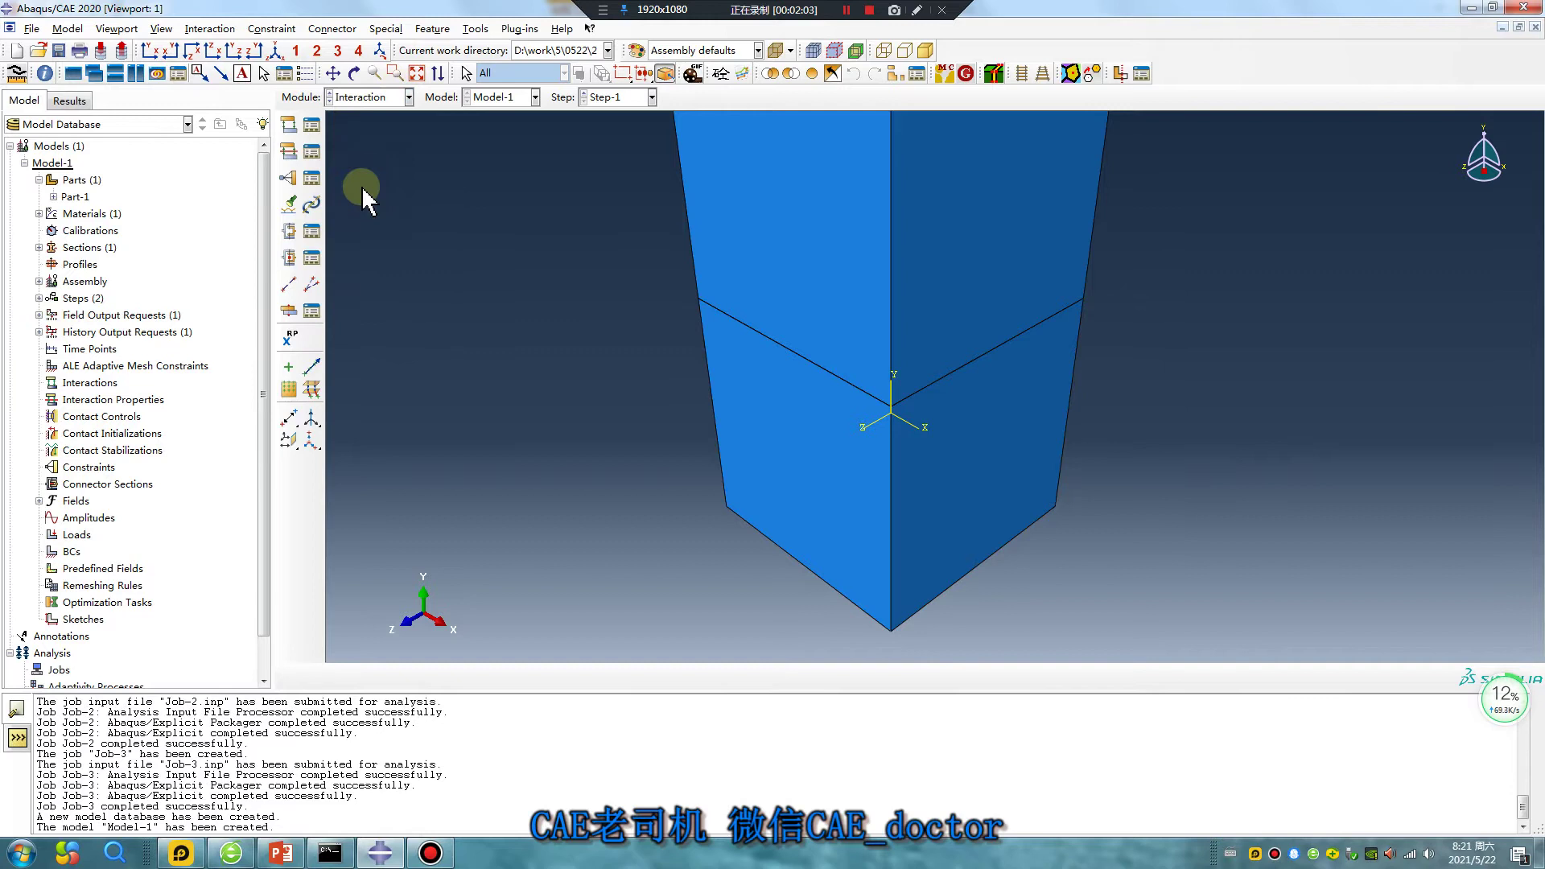
click(291, 203)
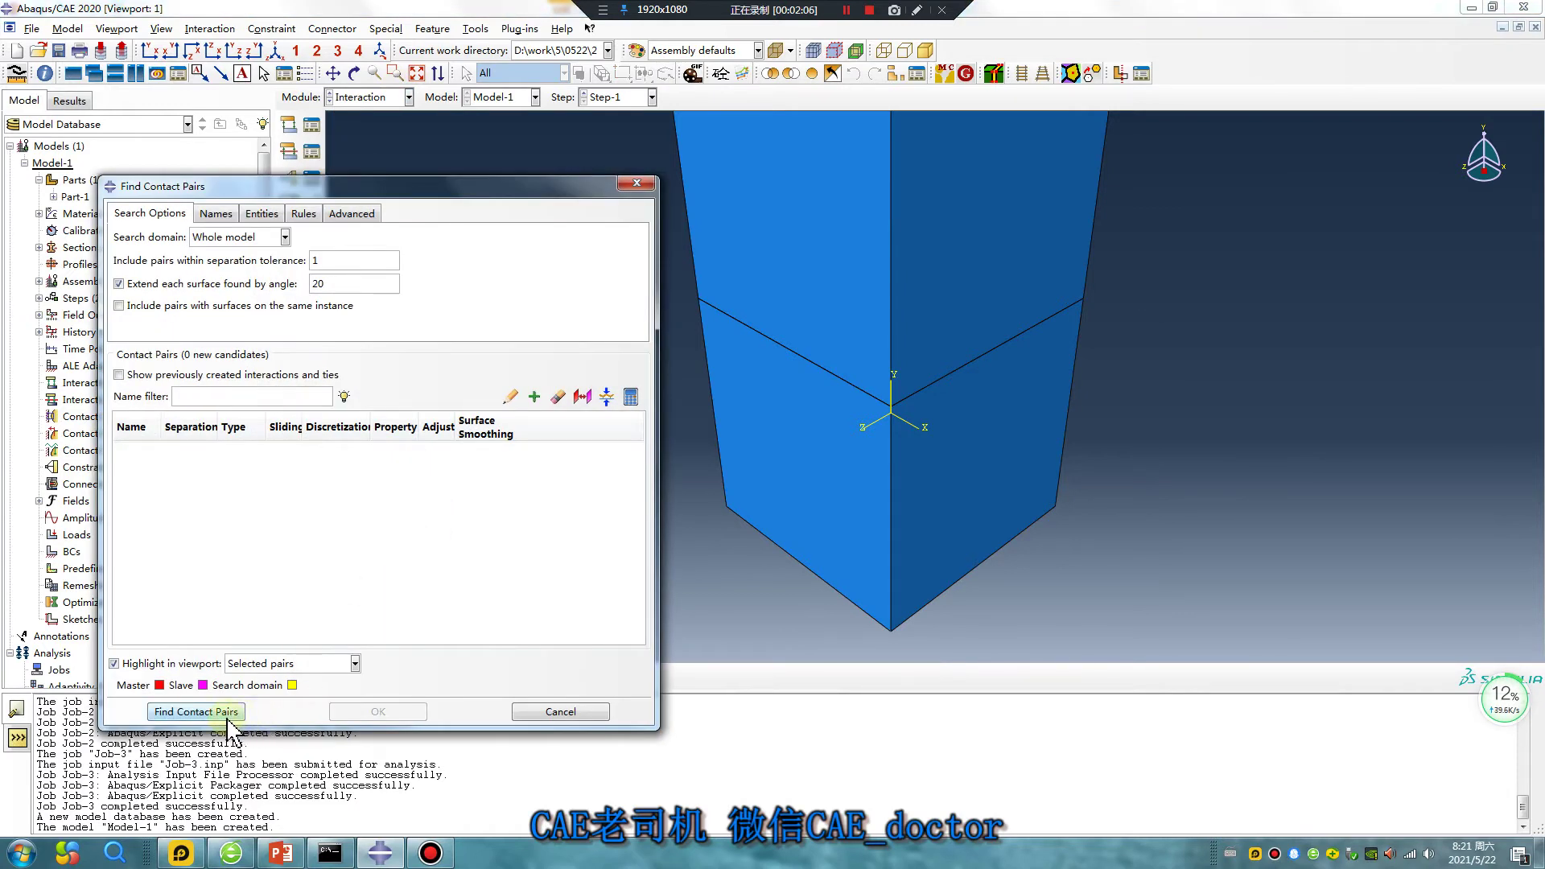
click(229, 718)
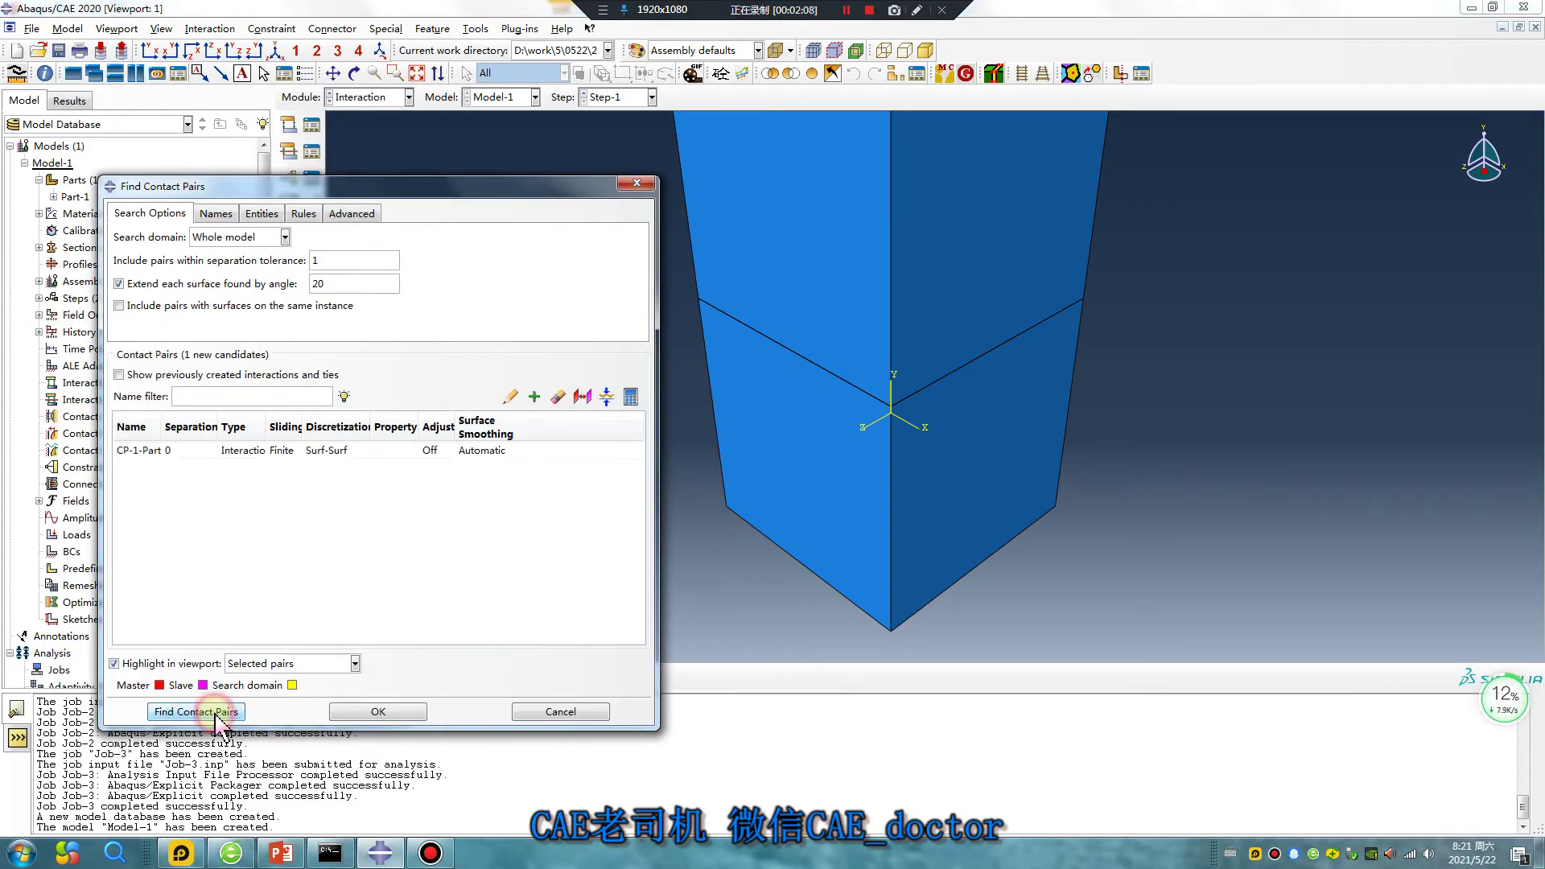
double_click(241, 450)
click(50, 202)
click(66, 231)
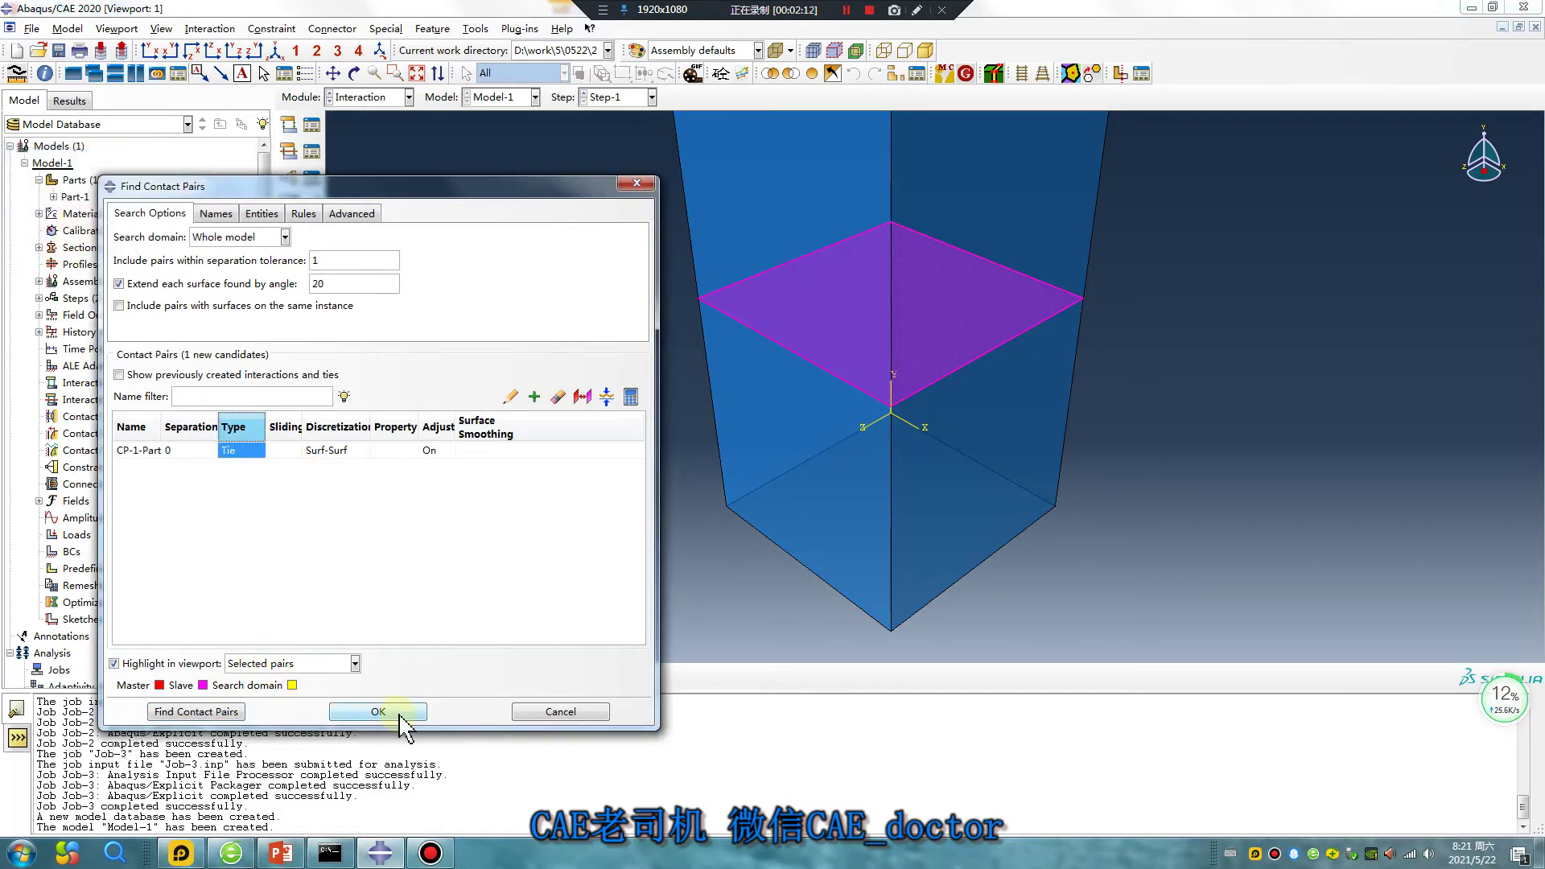
click(378, 713)
Mesh Part-1 using the default global seeds.
click(354, 97)
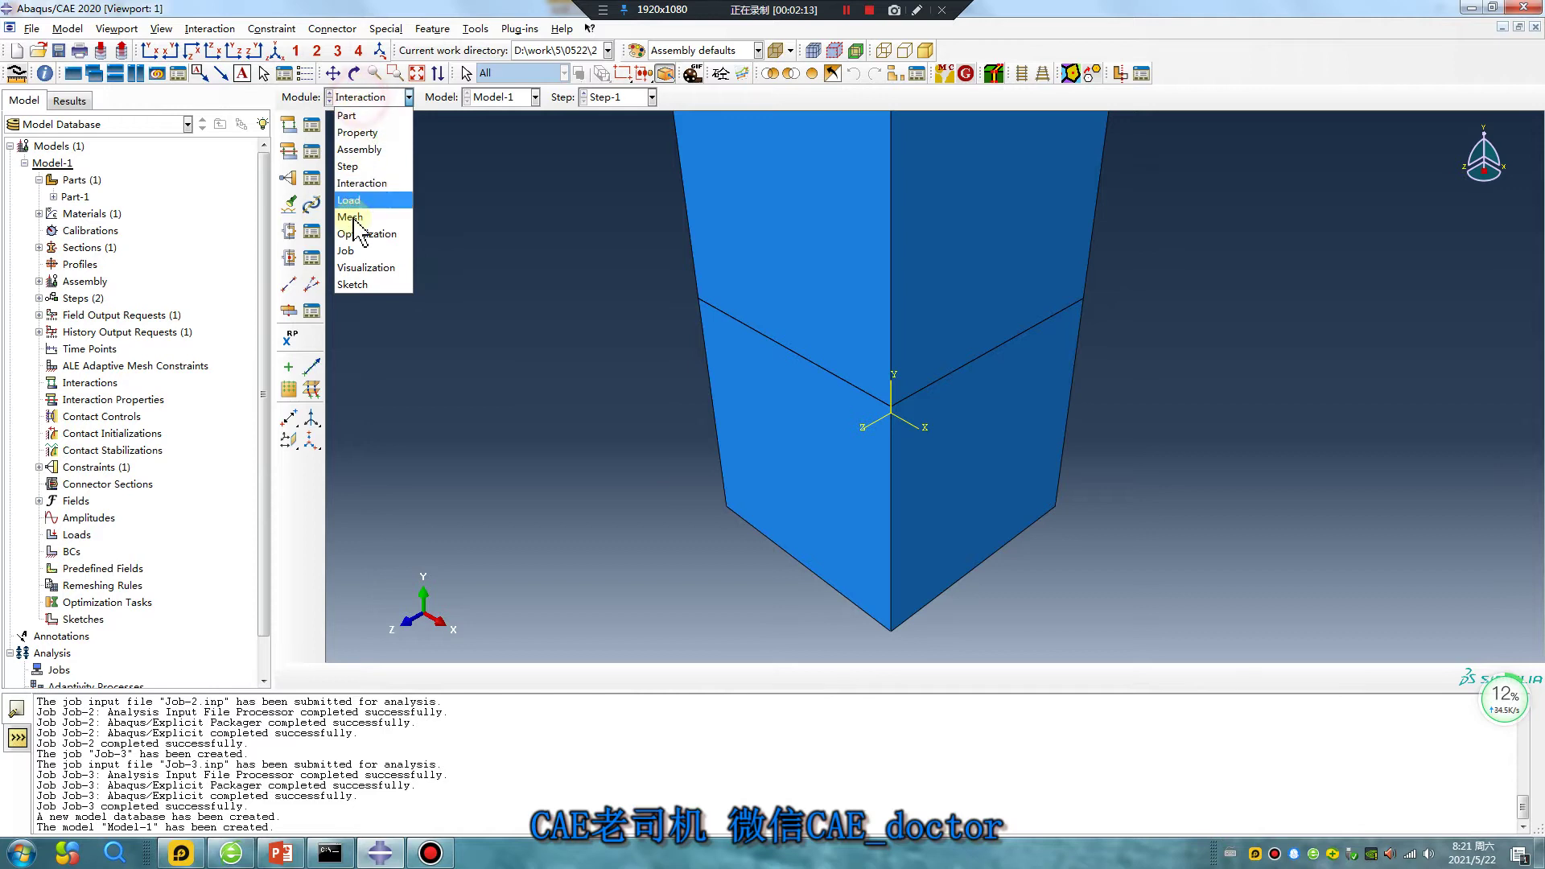
click(354, 216)
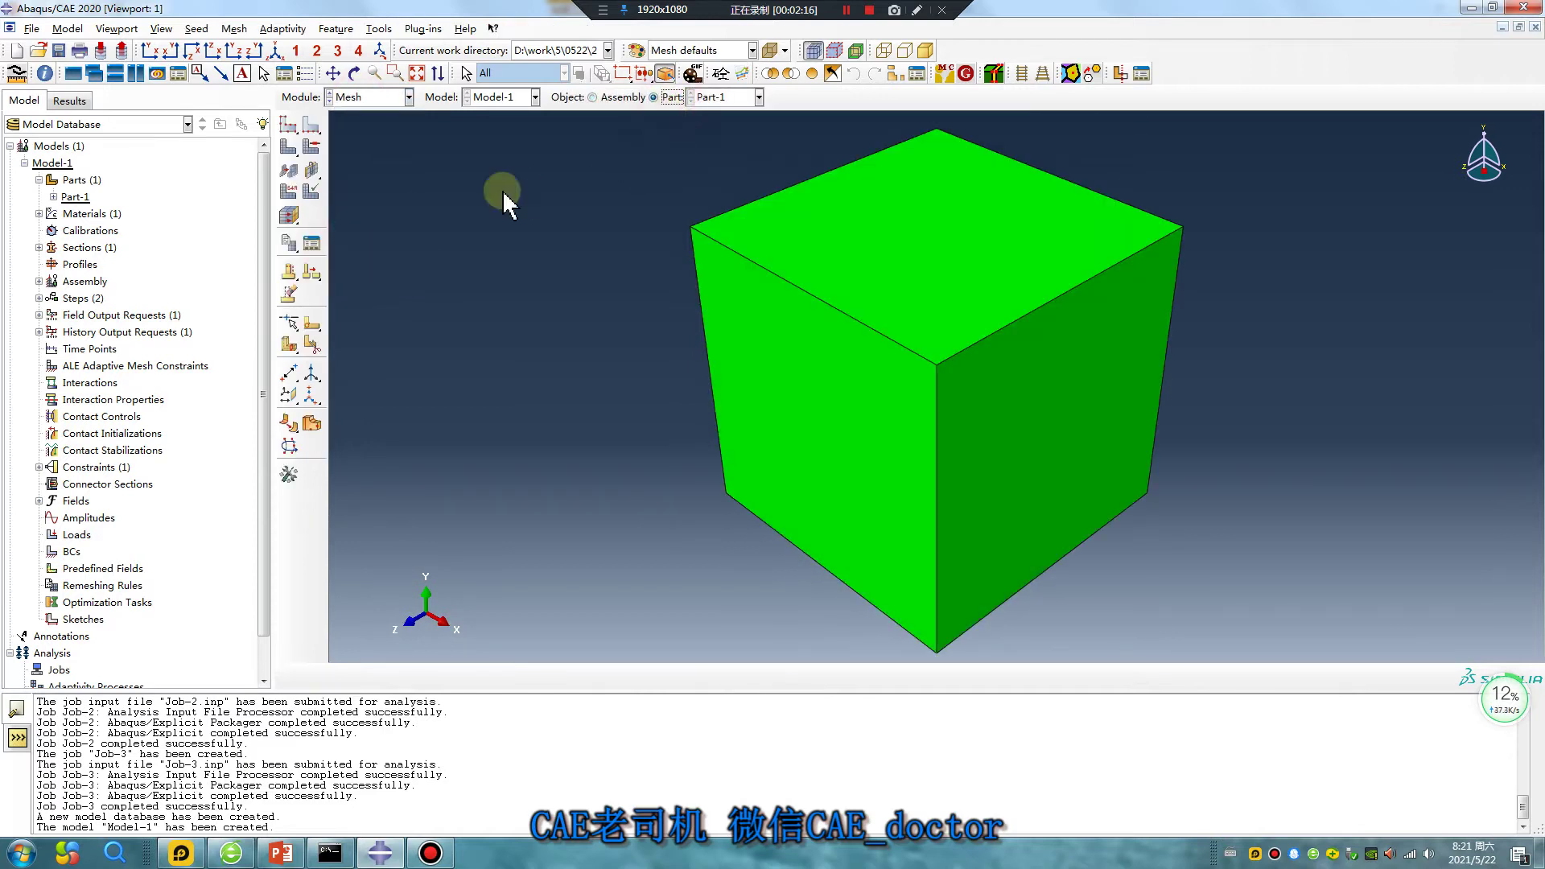
click(288, 147)
click(441, 678)
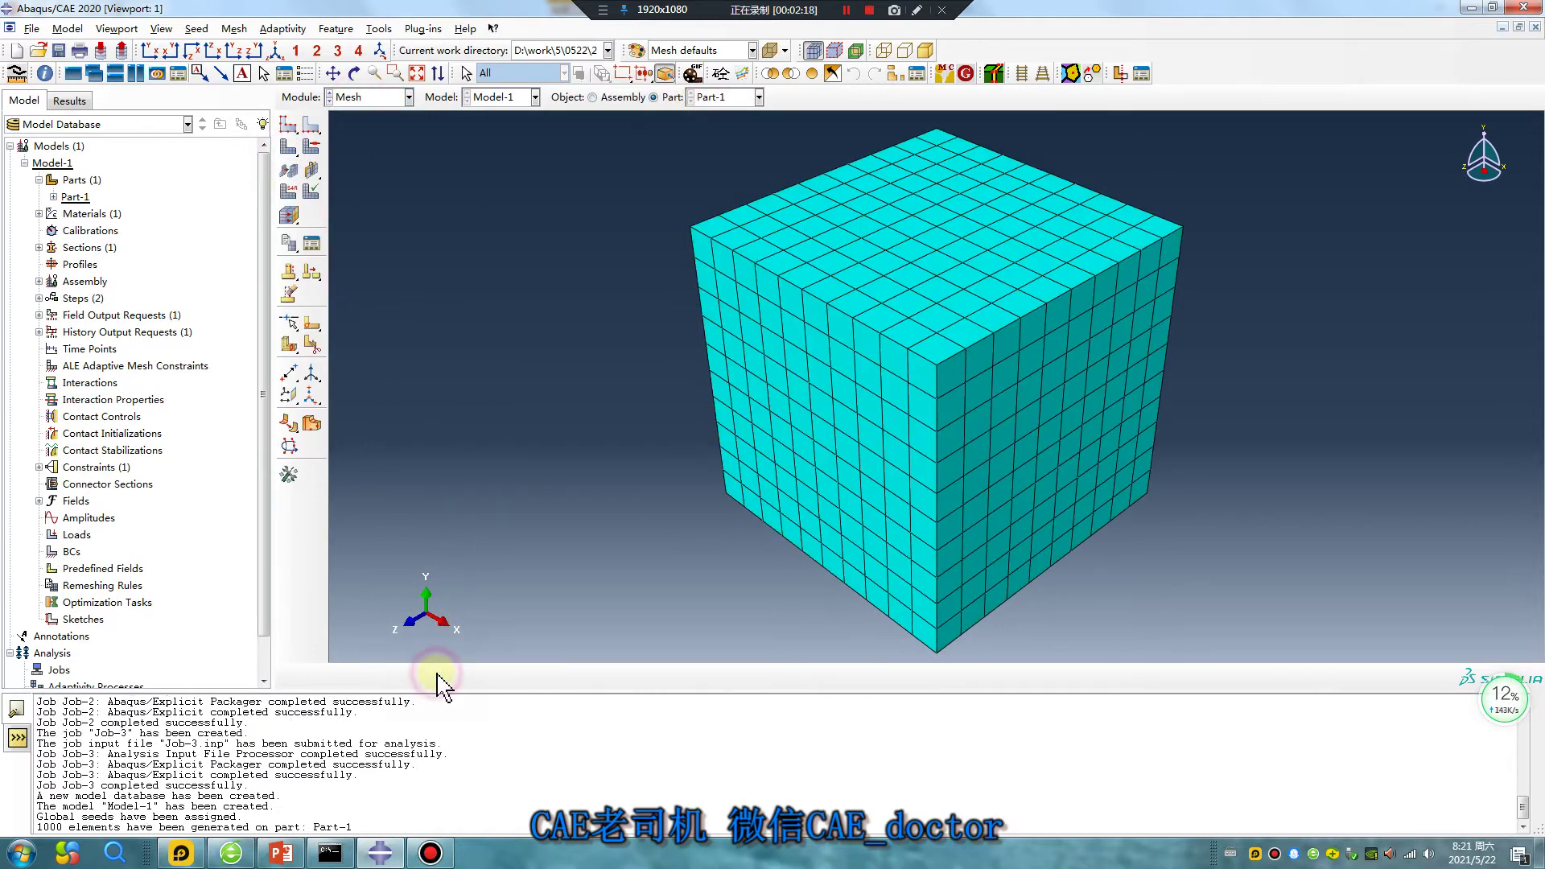
Reseed Part-1 with an approximate global size of 2, deleting the existing mesh, and mesh the part again.
click(379, 96)
click(282, 124)
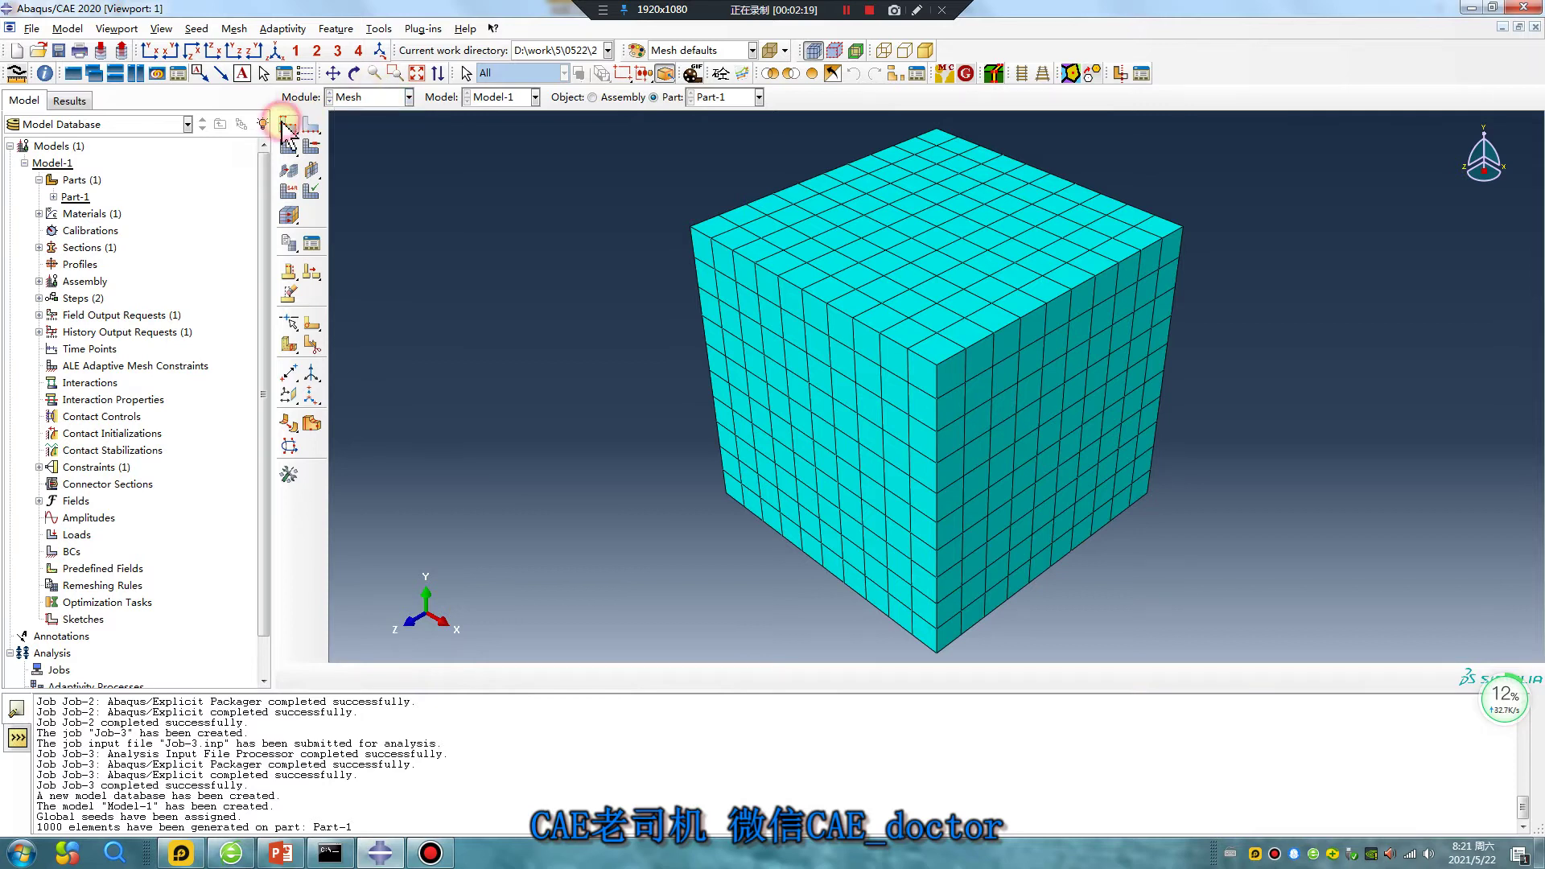
click(286, 127)
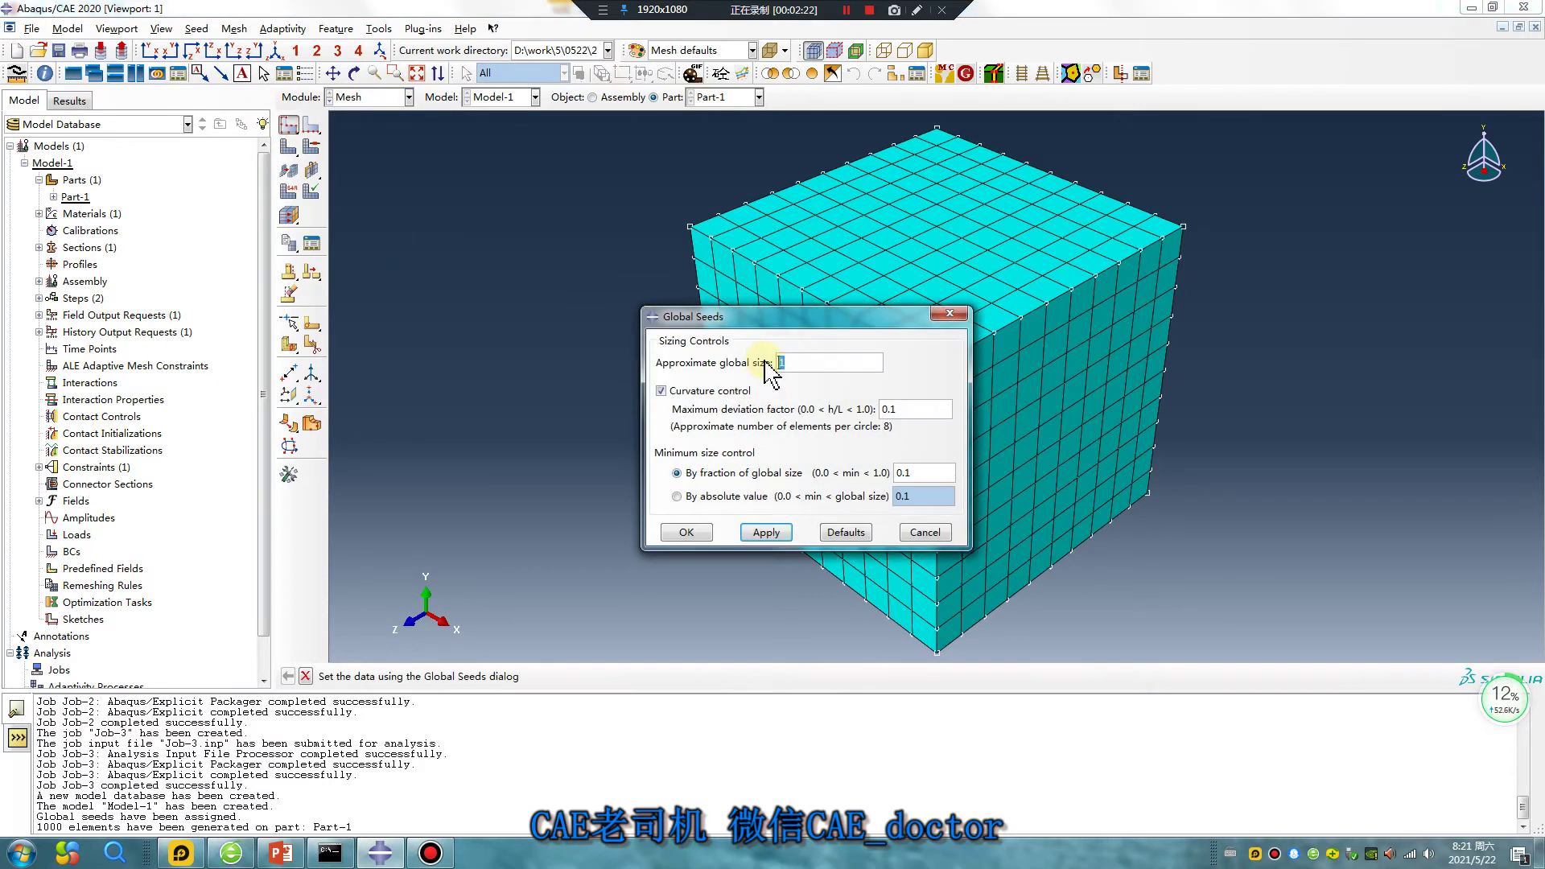
click(767, 532)
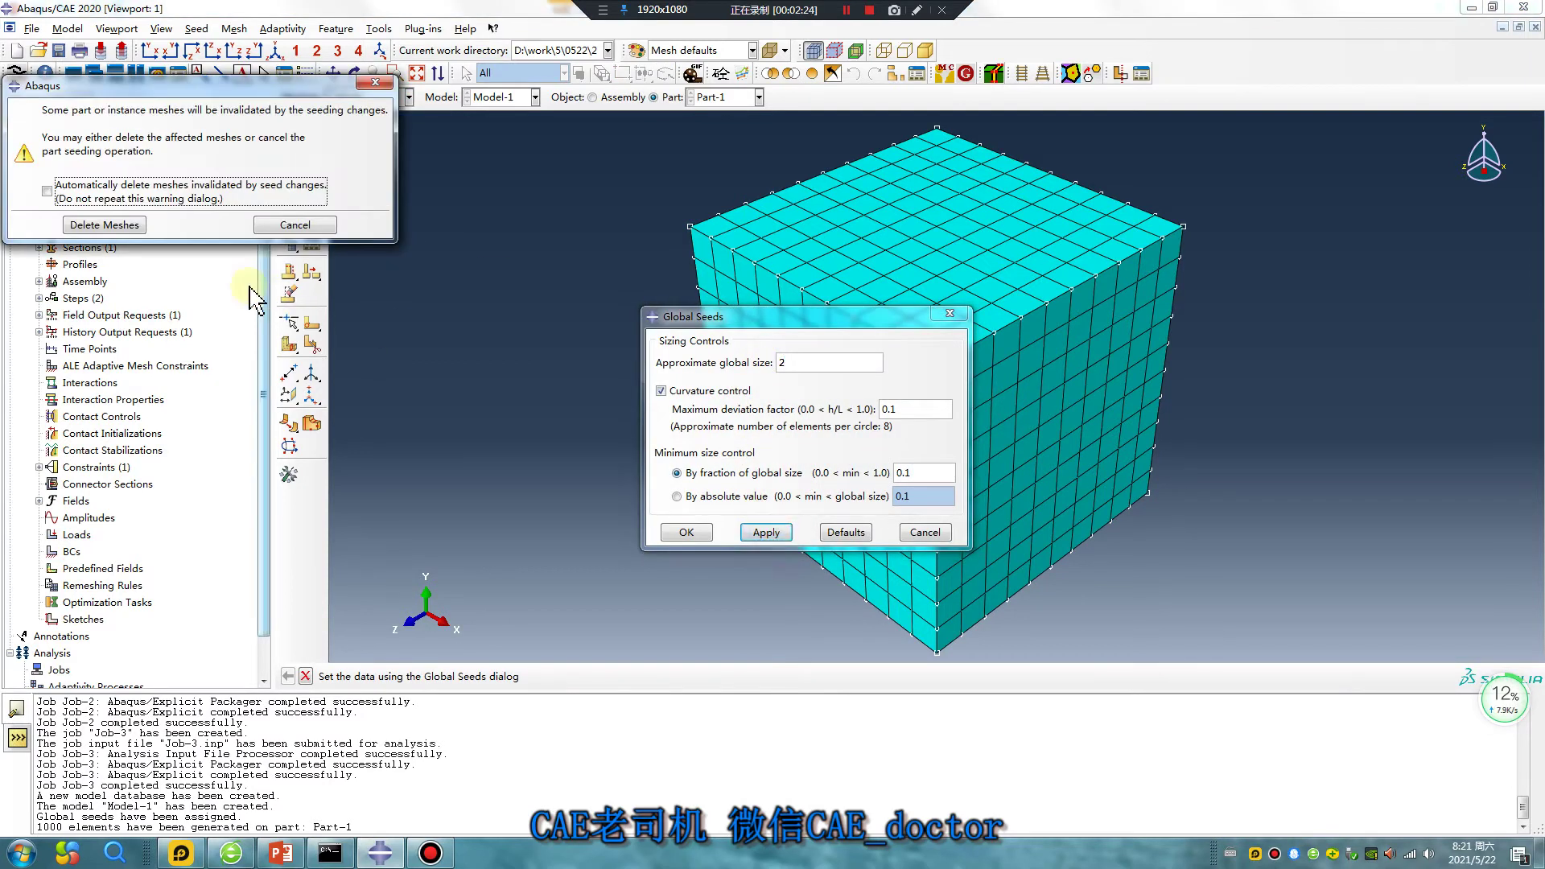
click(105, 225)
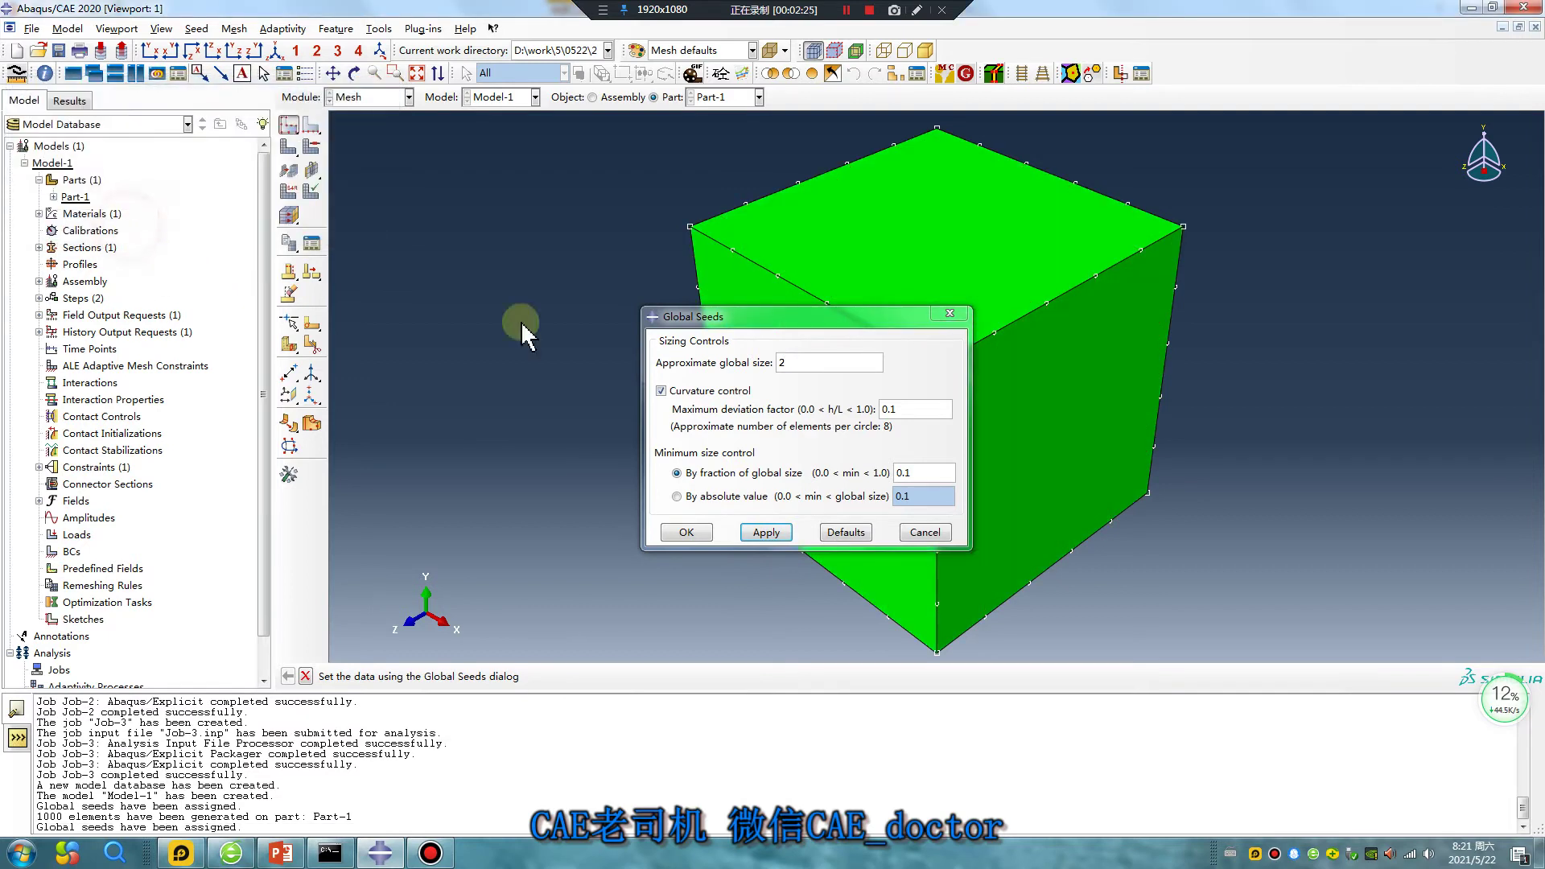
click(686, 532)
click(288, 191)
middle_click(522, 423)
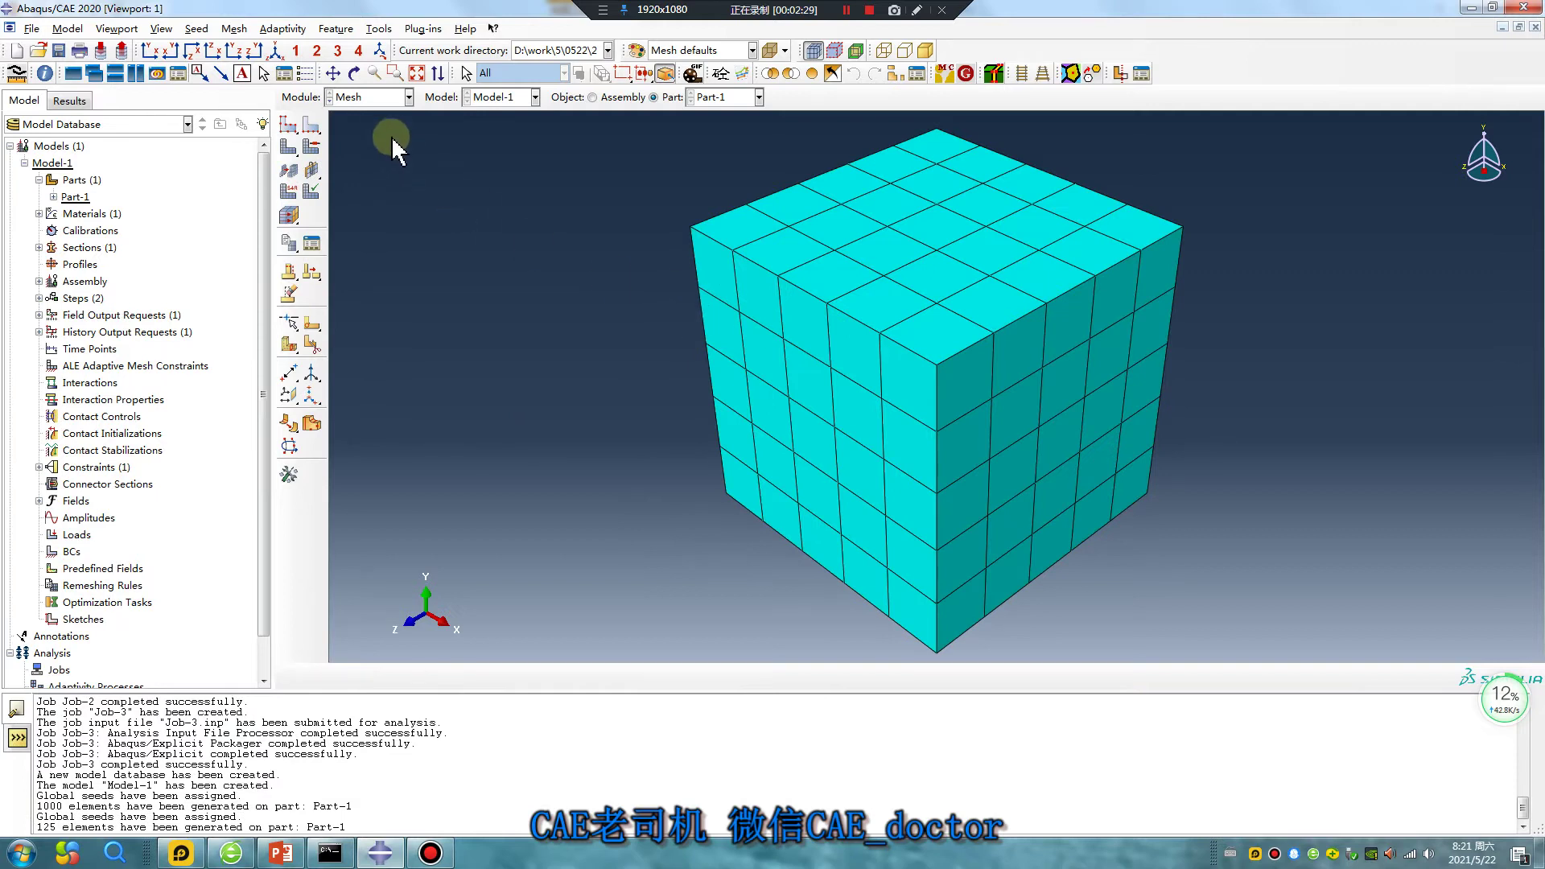
Create an ENCASTRE boundary condition in the Initial step on the bottom face of the lower cube.
click(368, 97)
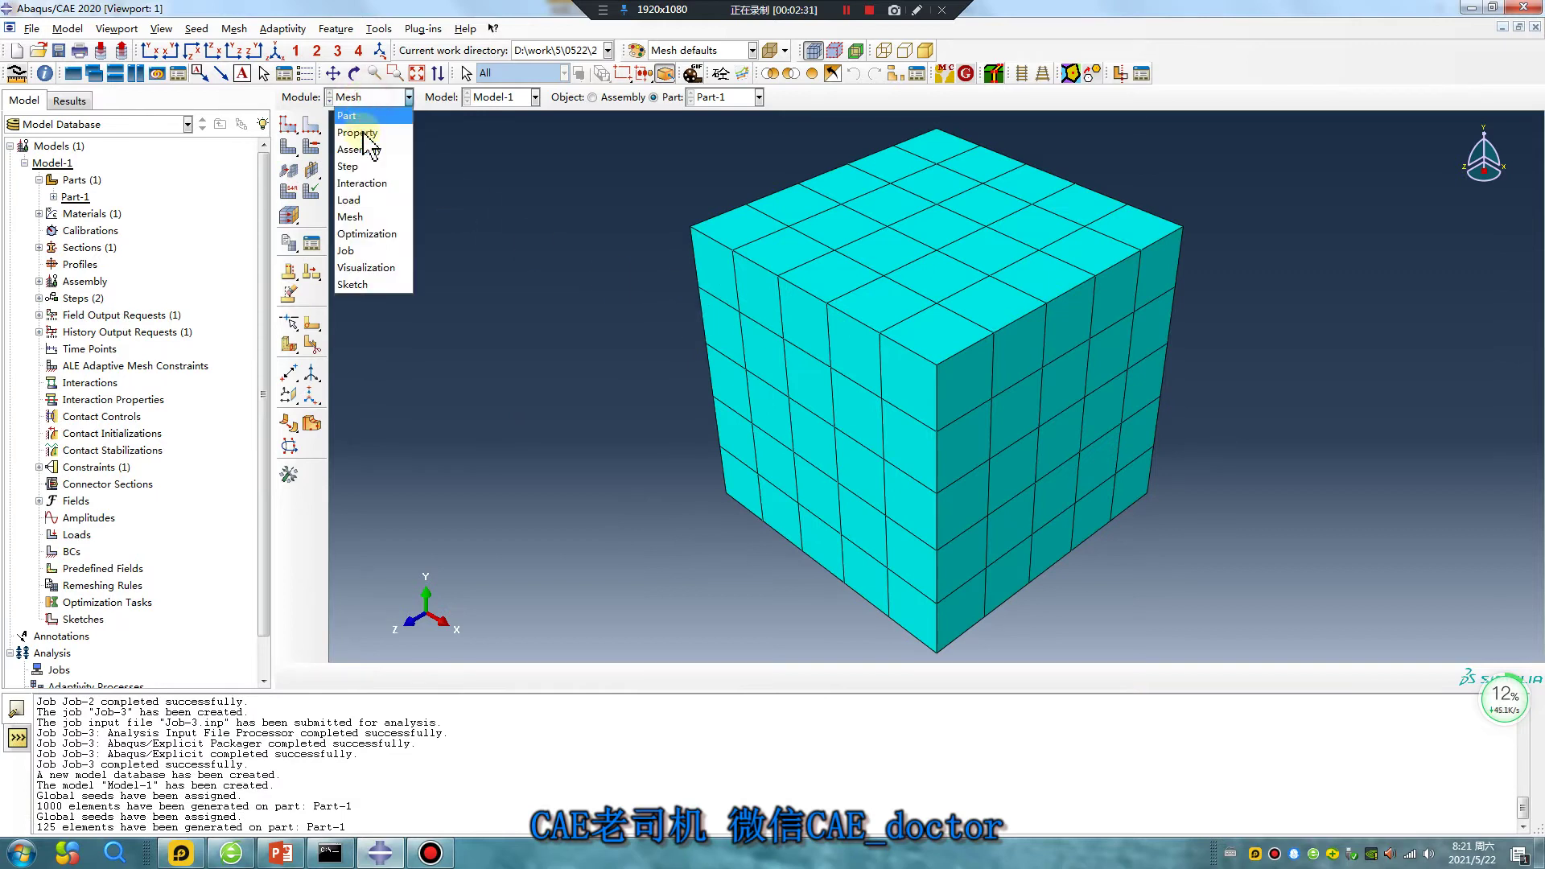
click(375, 201)
click(289, 151)
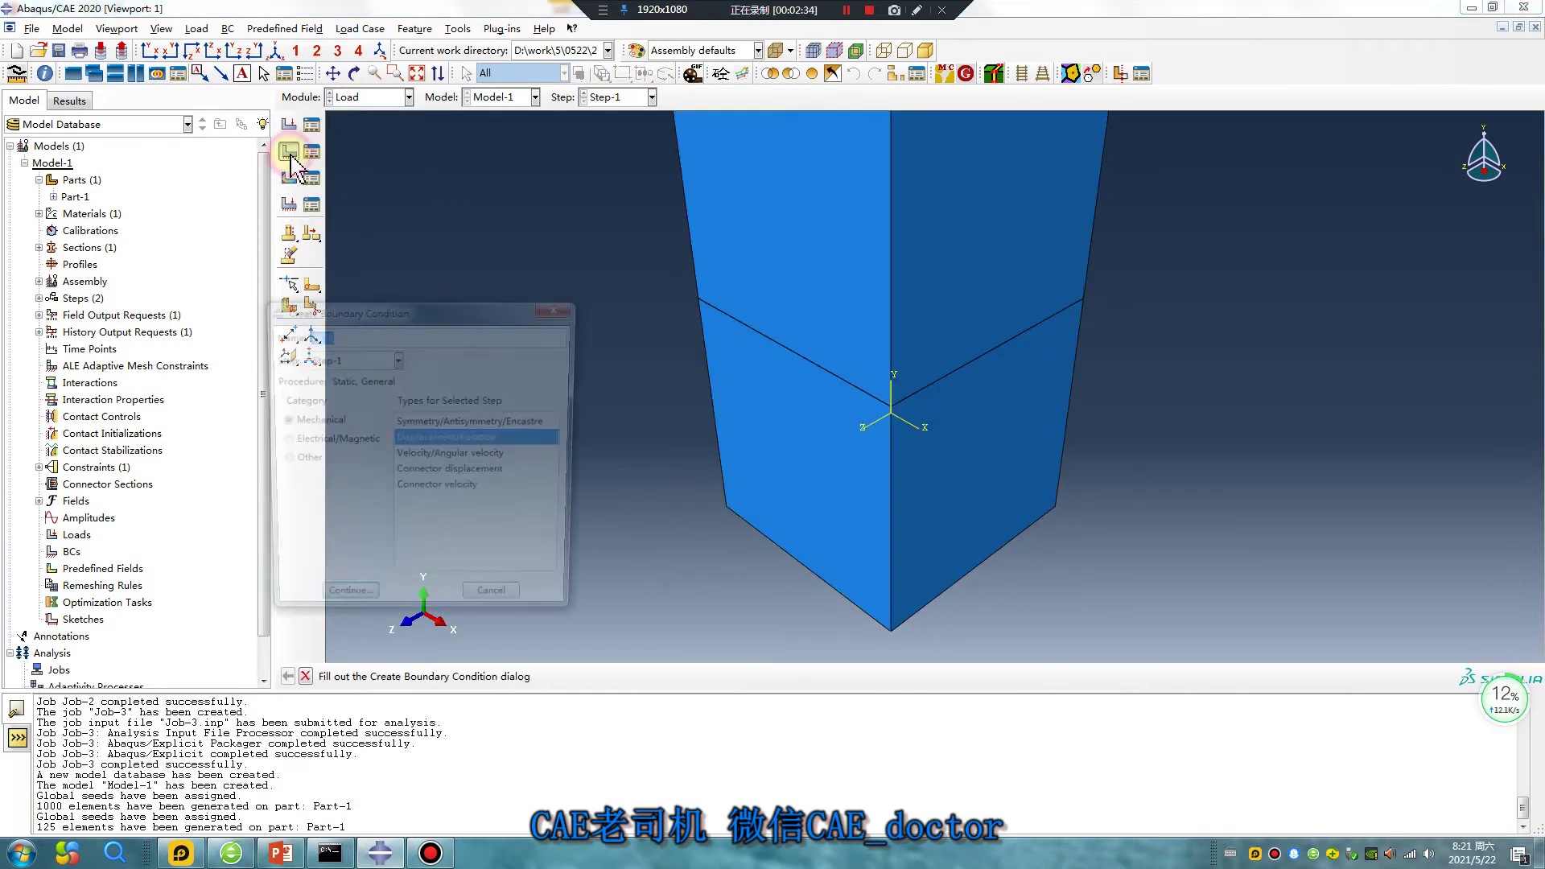
click(330, 358)
click(331, 372)
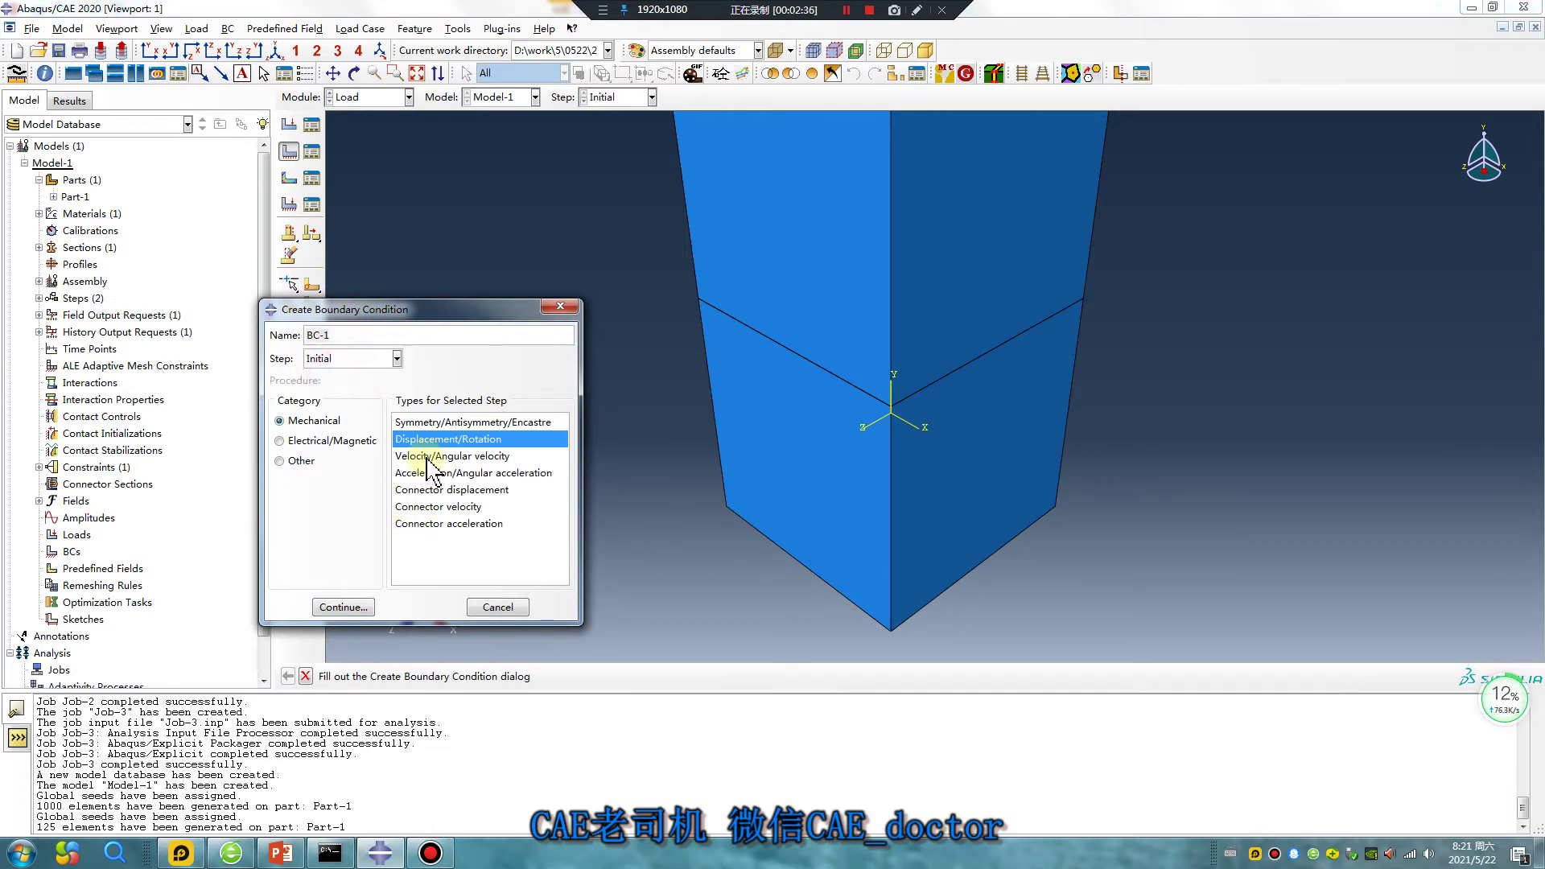
click(419, 422)
click(343, 607)
ctrl+alt+drag(939, 460, 933, 587)
click(934, 587)
middle_click(621, 576)
click(71, 496)
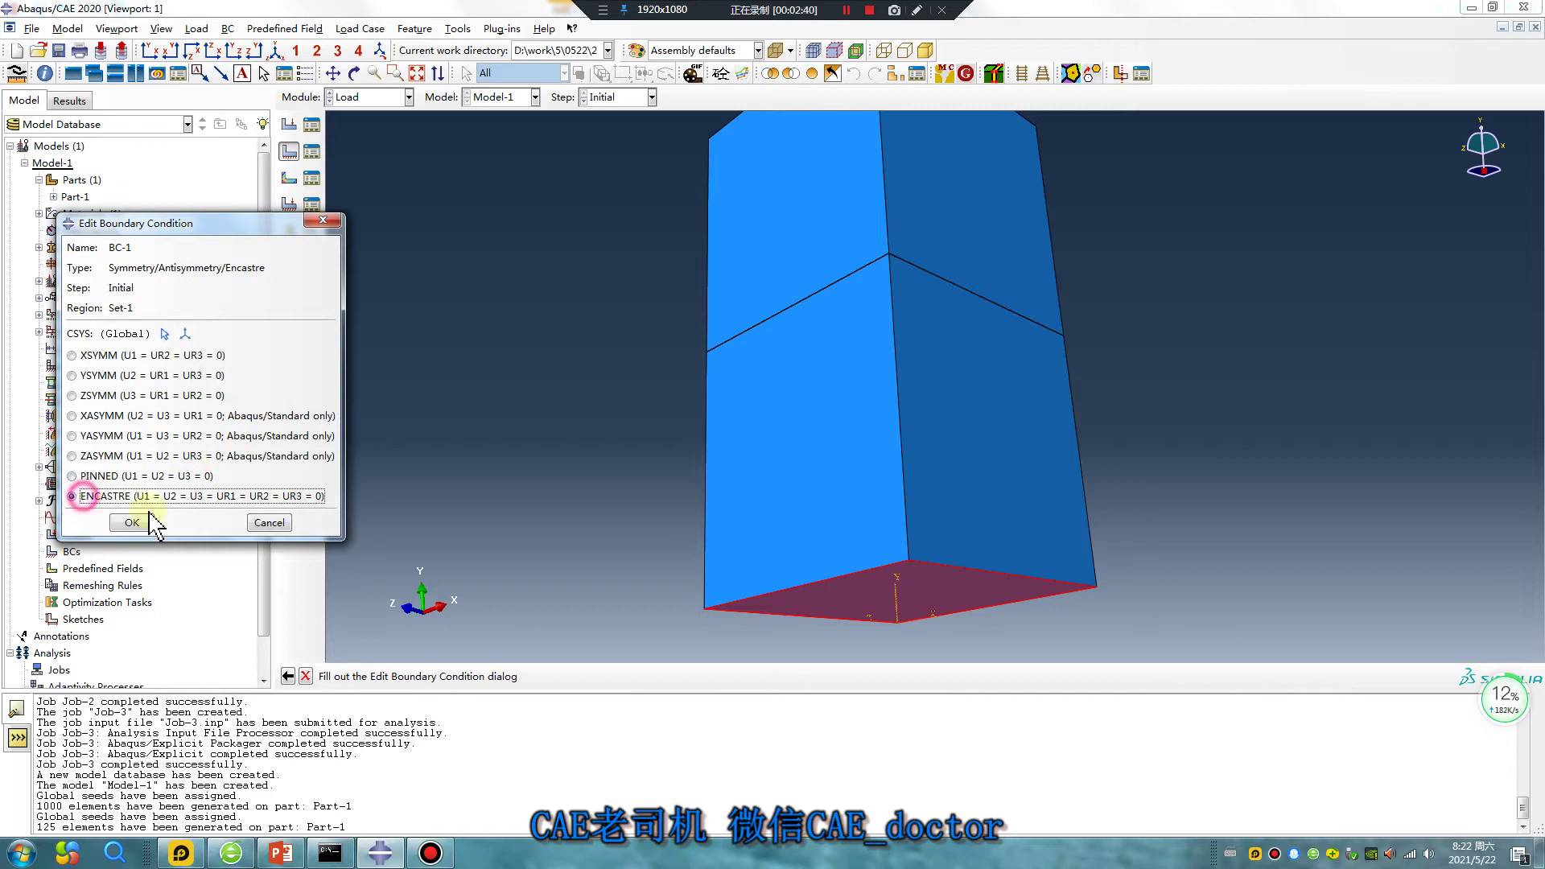
click(151, 523)
Create a uniform pressure load in Step-1 on the top face of the upper cube.
ctrl+alt+drag(808, 467, 749, 479)
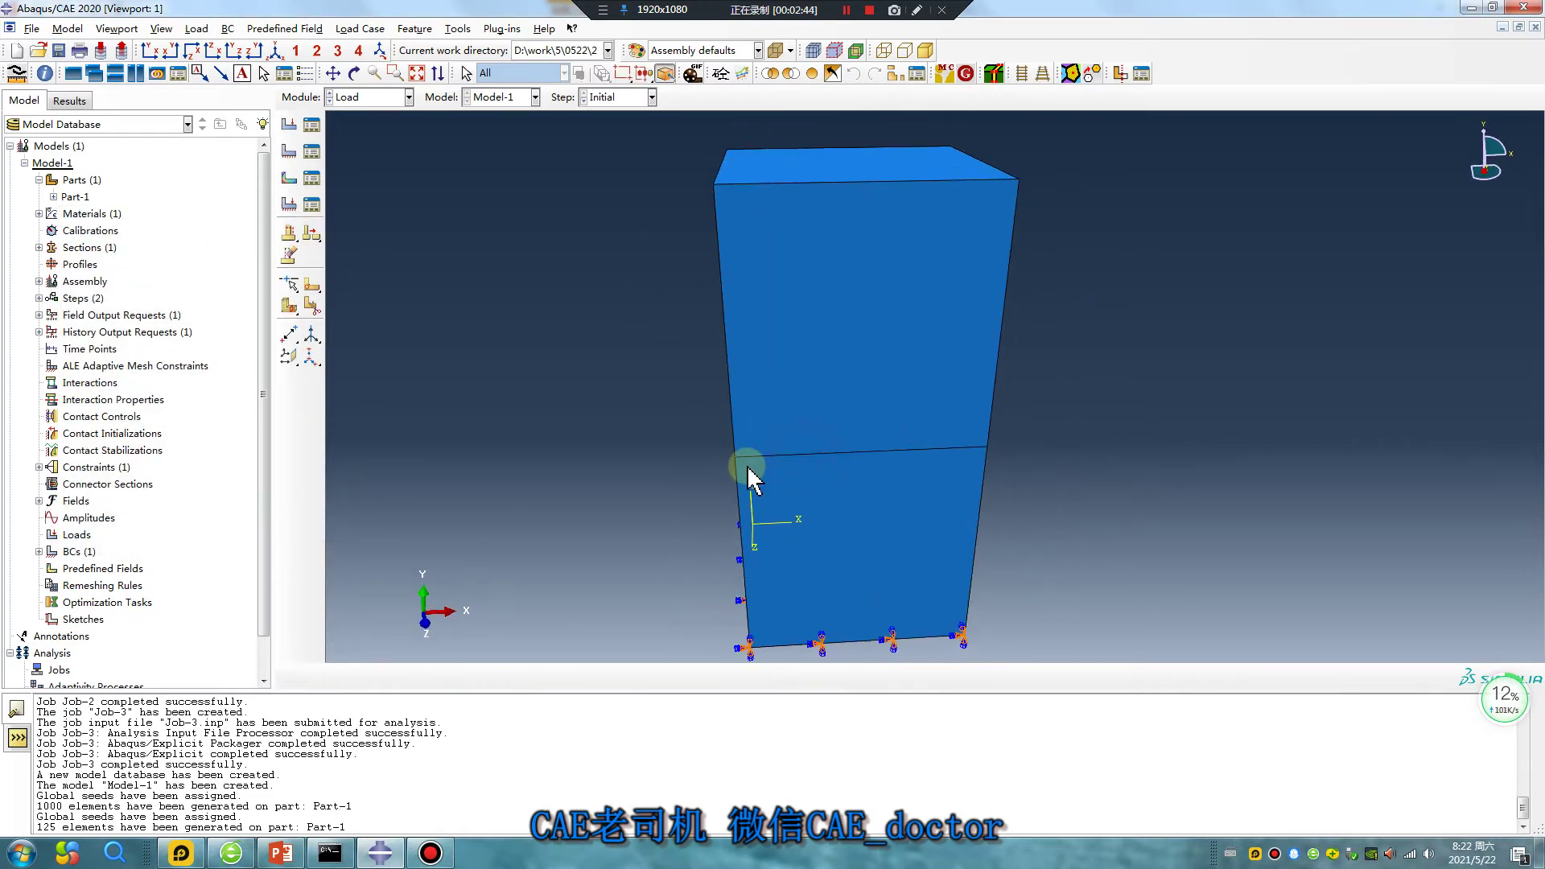
click(312, 127)
click(288, 125)
click(318, 206)
click(298, 219)
click(295, 210)
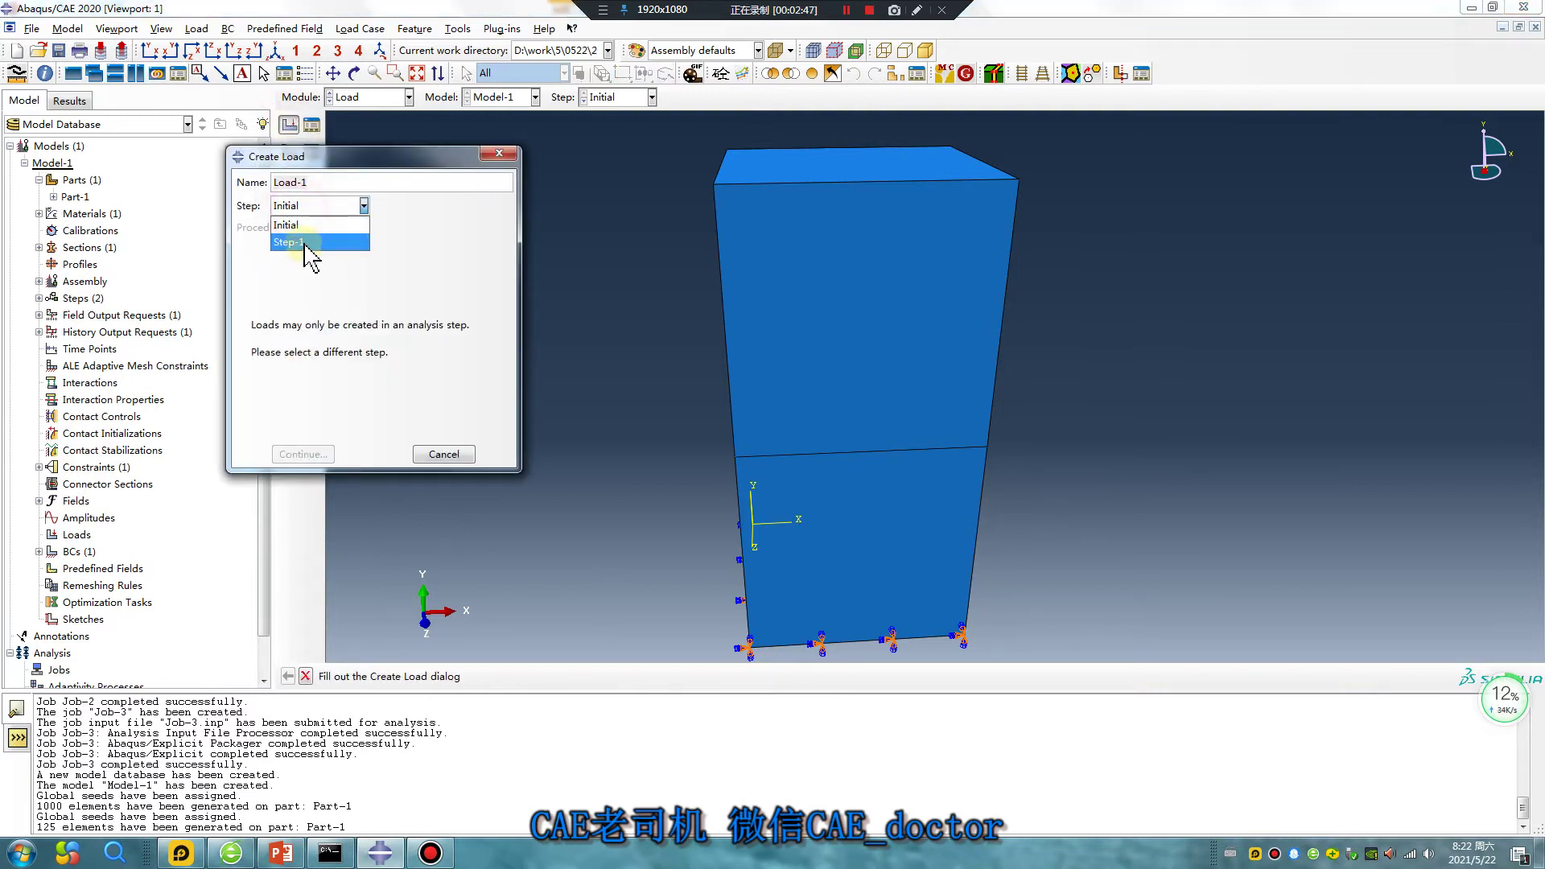
click(326, 240)
click(413, 302)
click(316, 456)
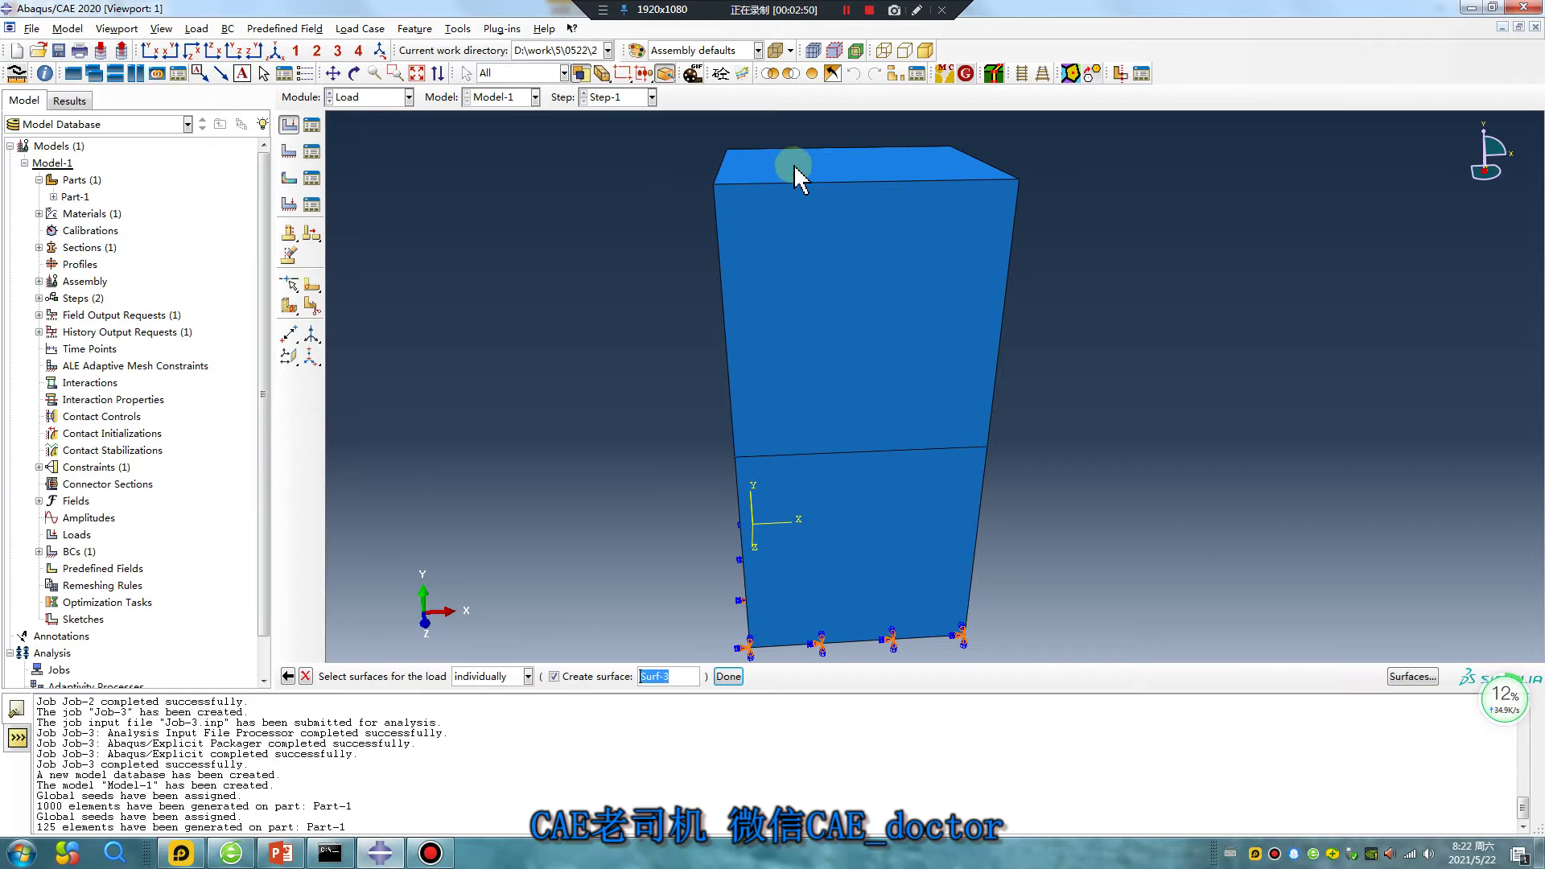
click(794, 162)
middle_click(519, 374)
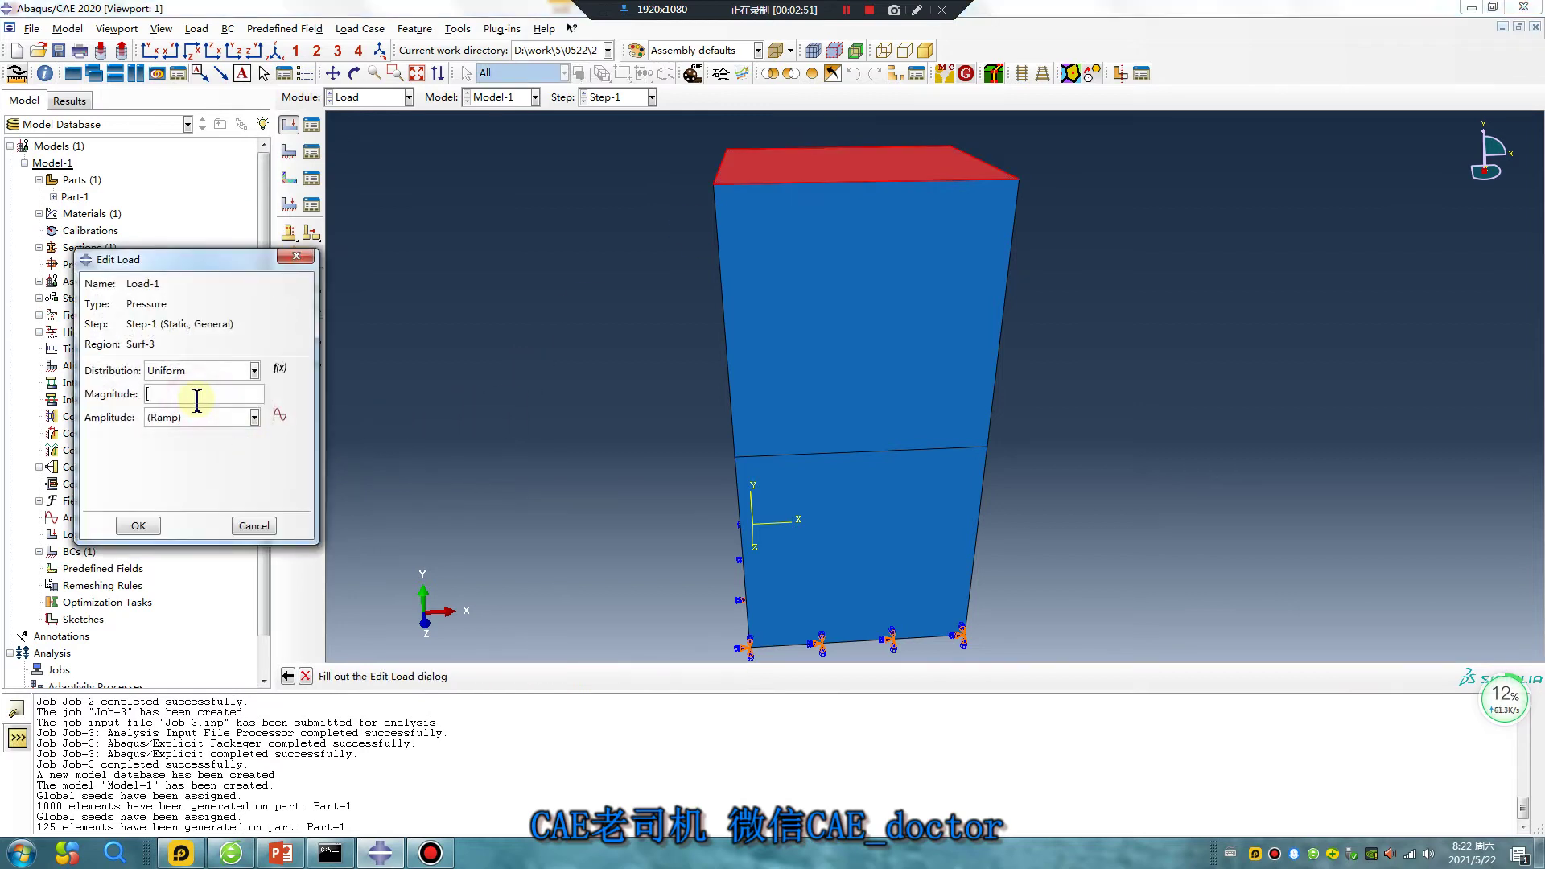
click(153, 527)
Create a Displacement/Rotation boundary condition in Step-1 on the upper cube's negative-X side face, with U1 0.5 and the remaining components 0.
ctrl+alt+drag(649, 524, 779, 475)
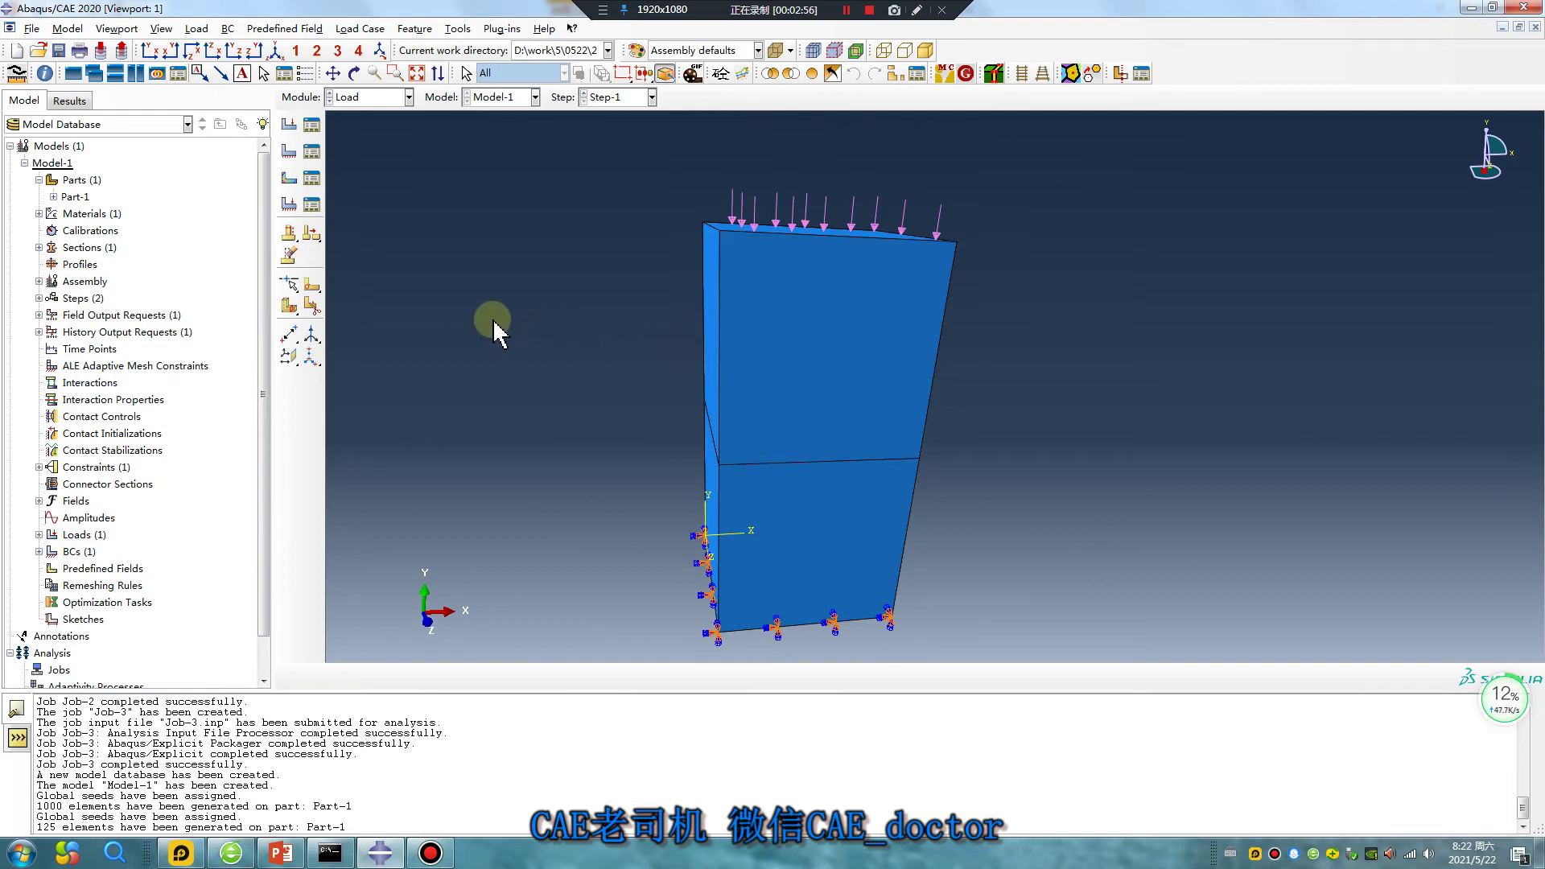
click(288, 151)
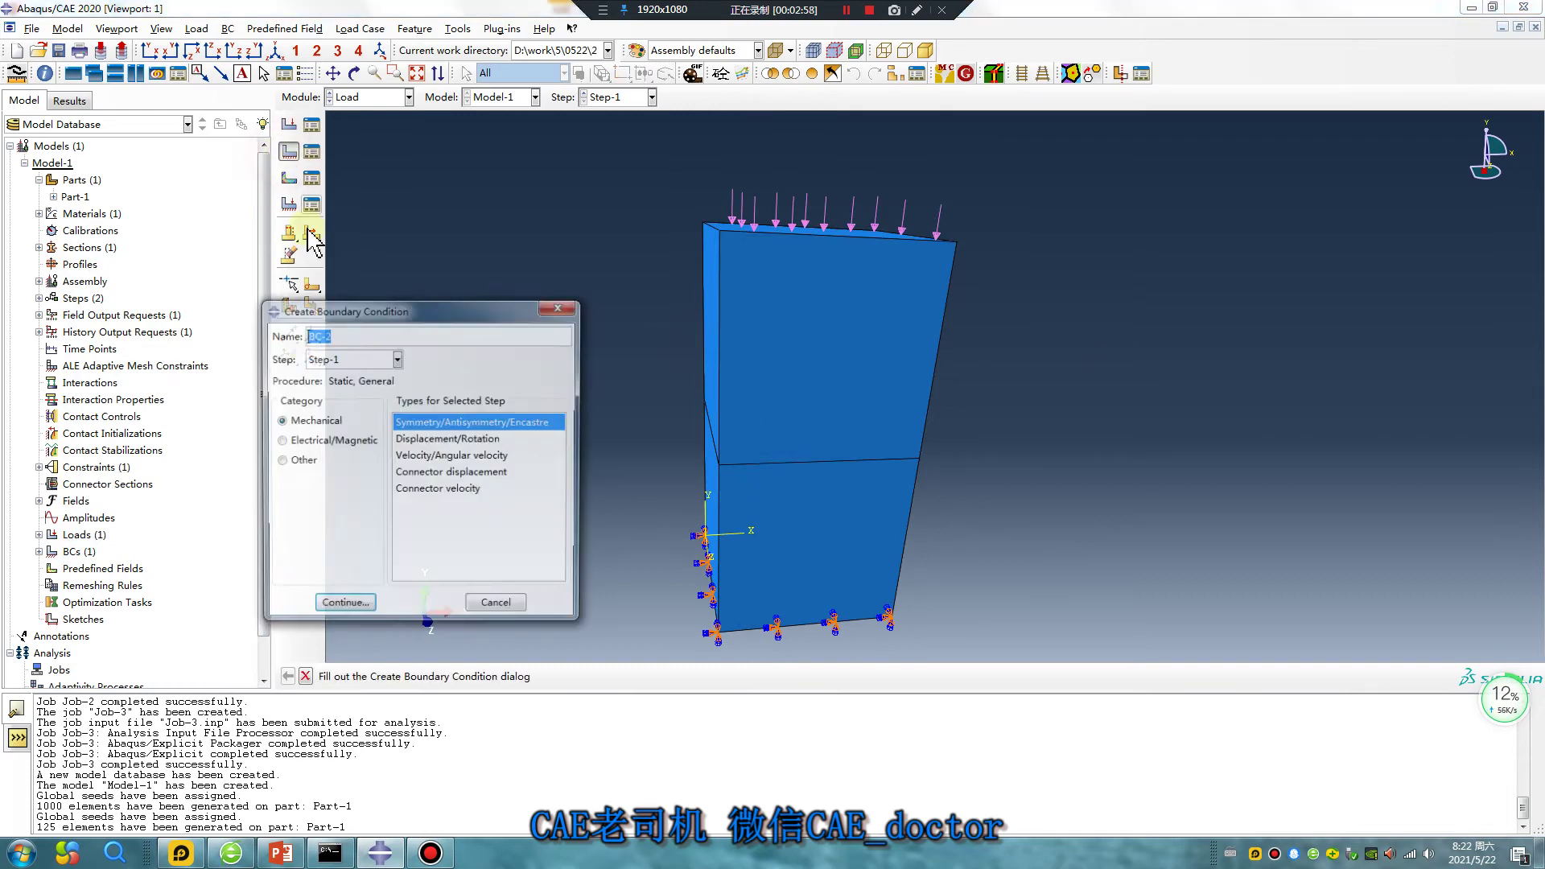
click(427, 439)
click(343, 607)
click(710, 350)
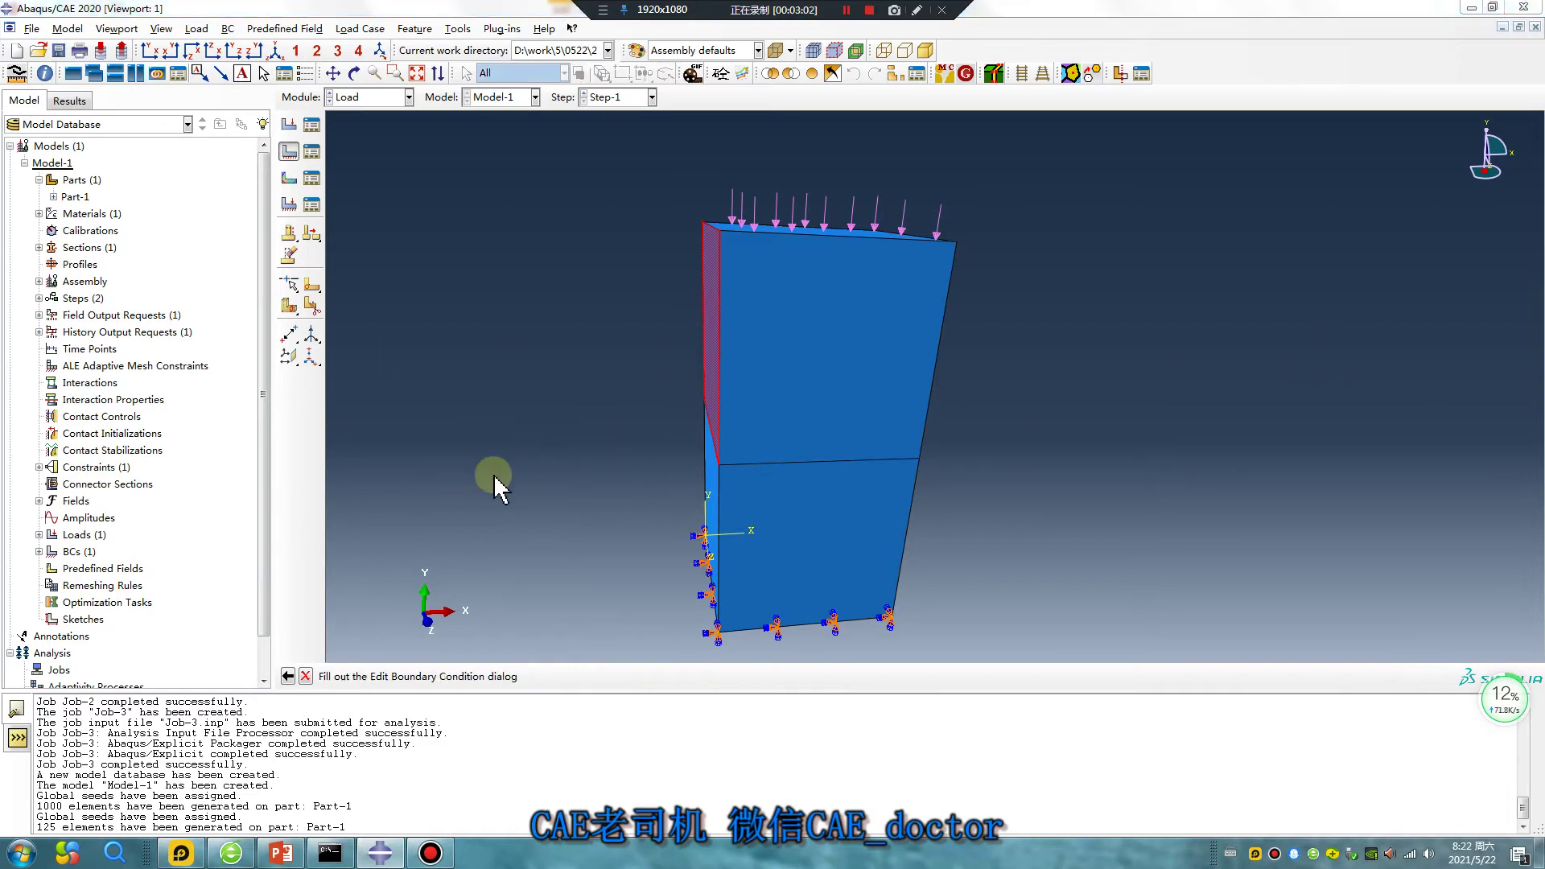
middle_click(534, 466)
click(36, 429)
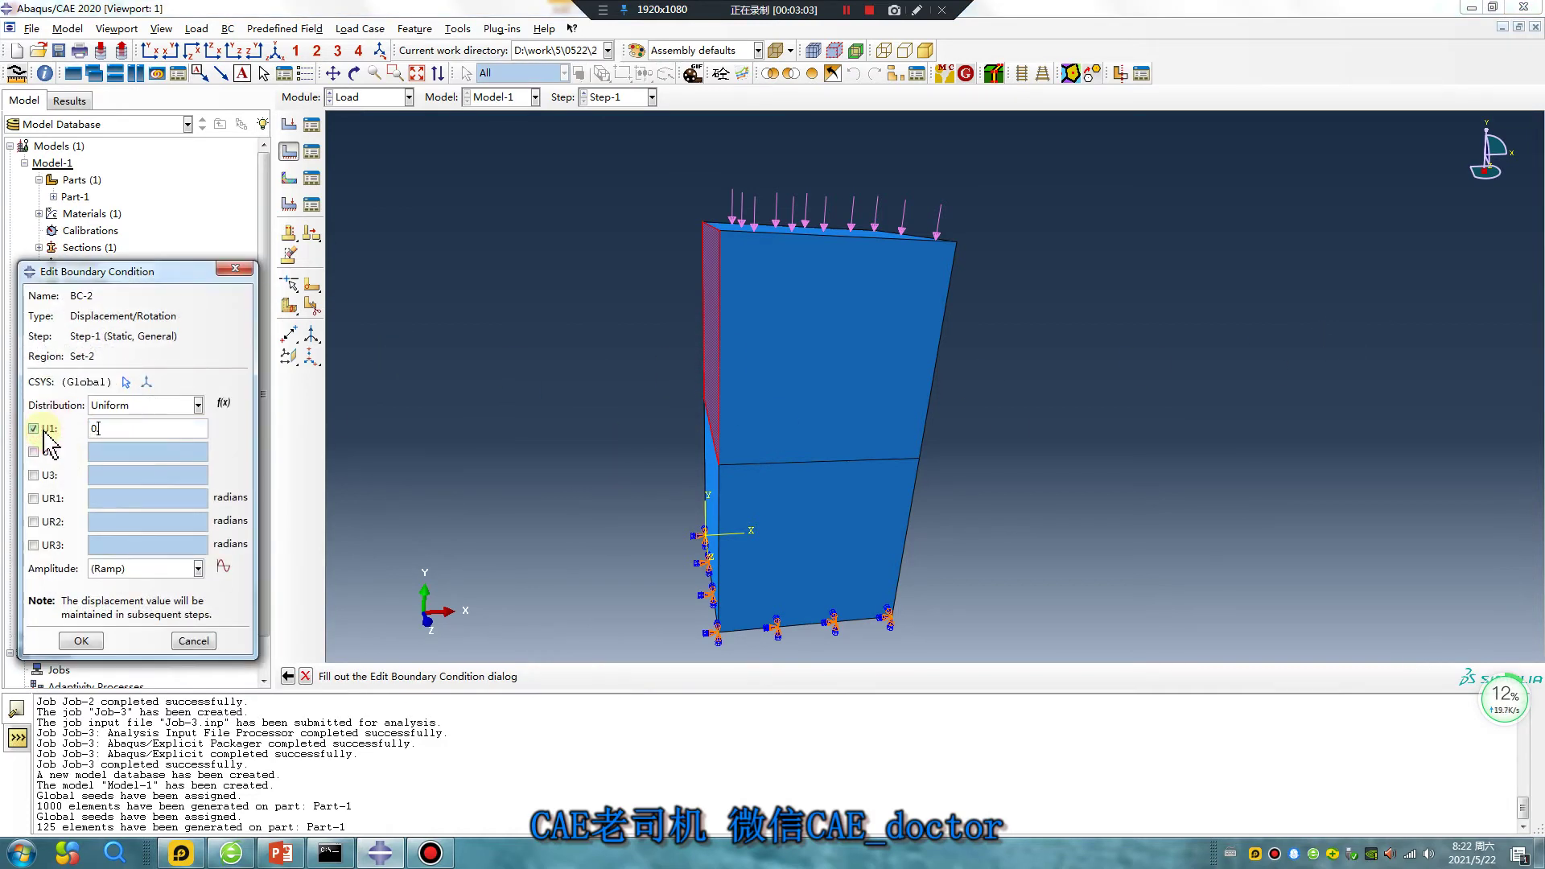
click(45, 453)
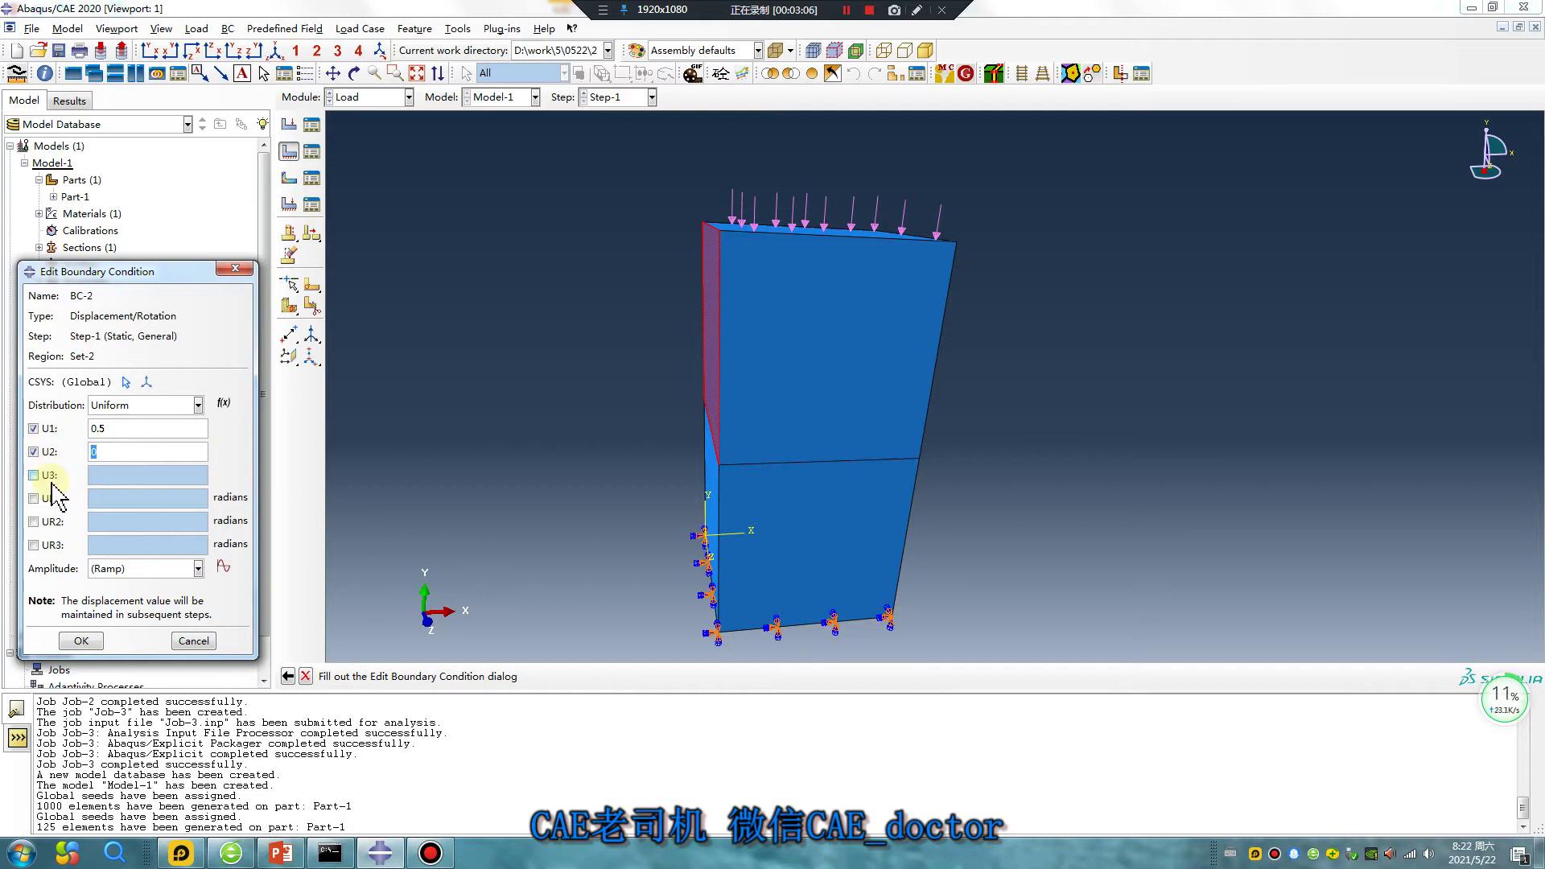
click(33, 474)
click(33, 498)
click(33, 545)
click(35, 522)
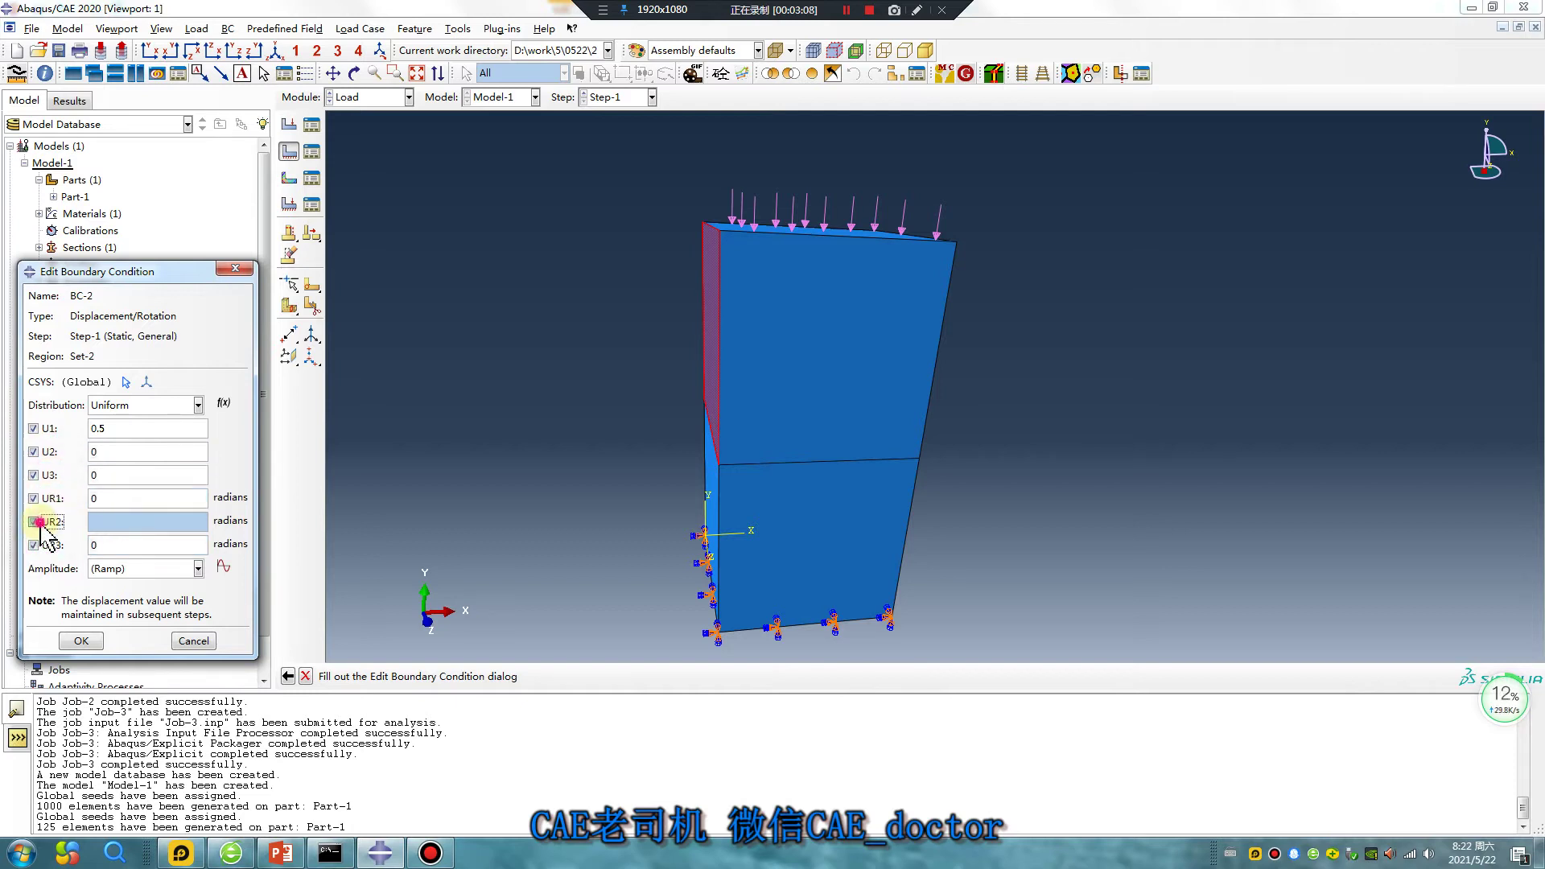
click(81, 641)
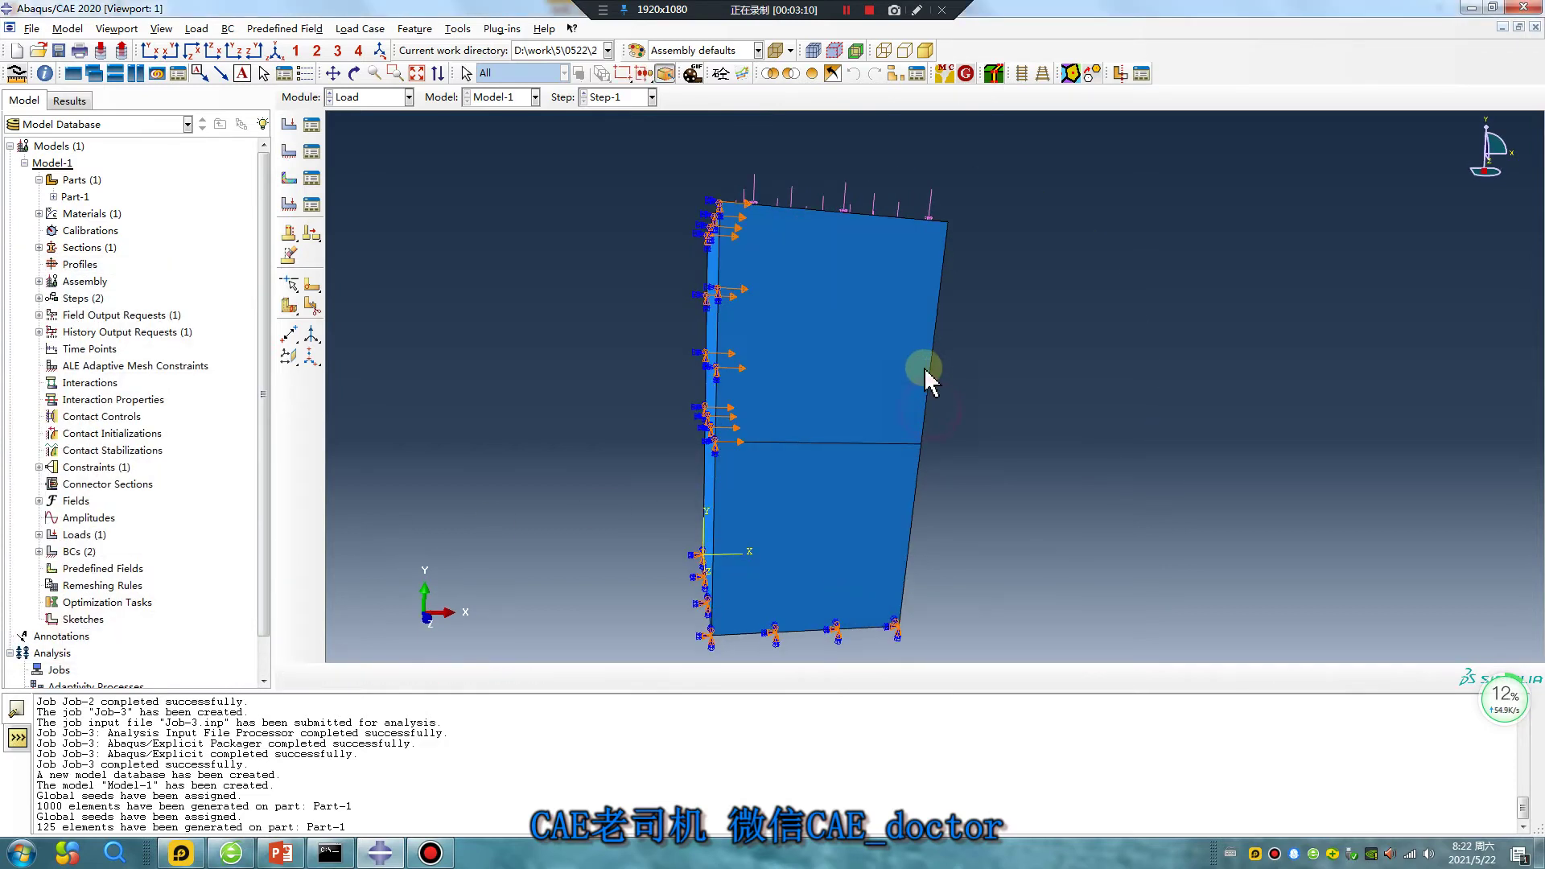
Create a full-analysis job named Job-1 for Model-1 and submit it.
click(370, 97)
click(358, 242)
click(311, 151)
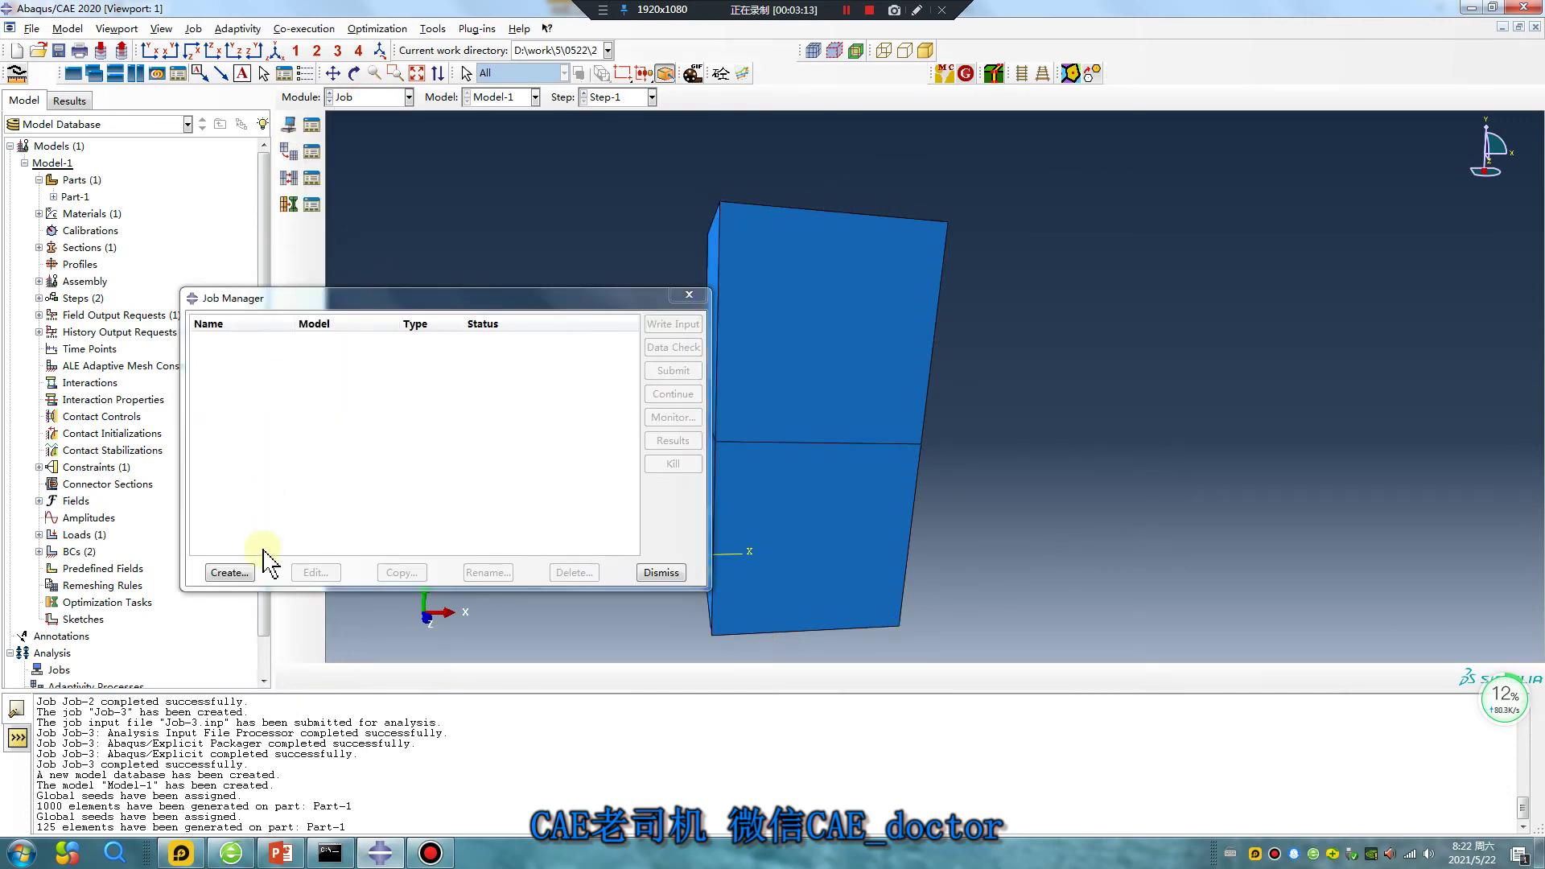
click(233, 573)
click(379, 491)
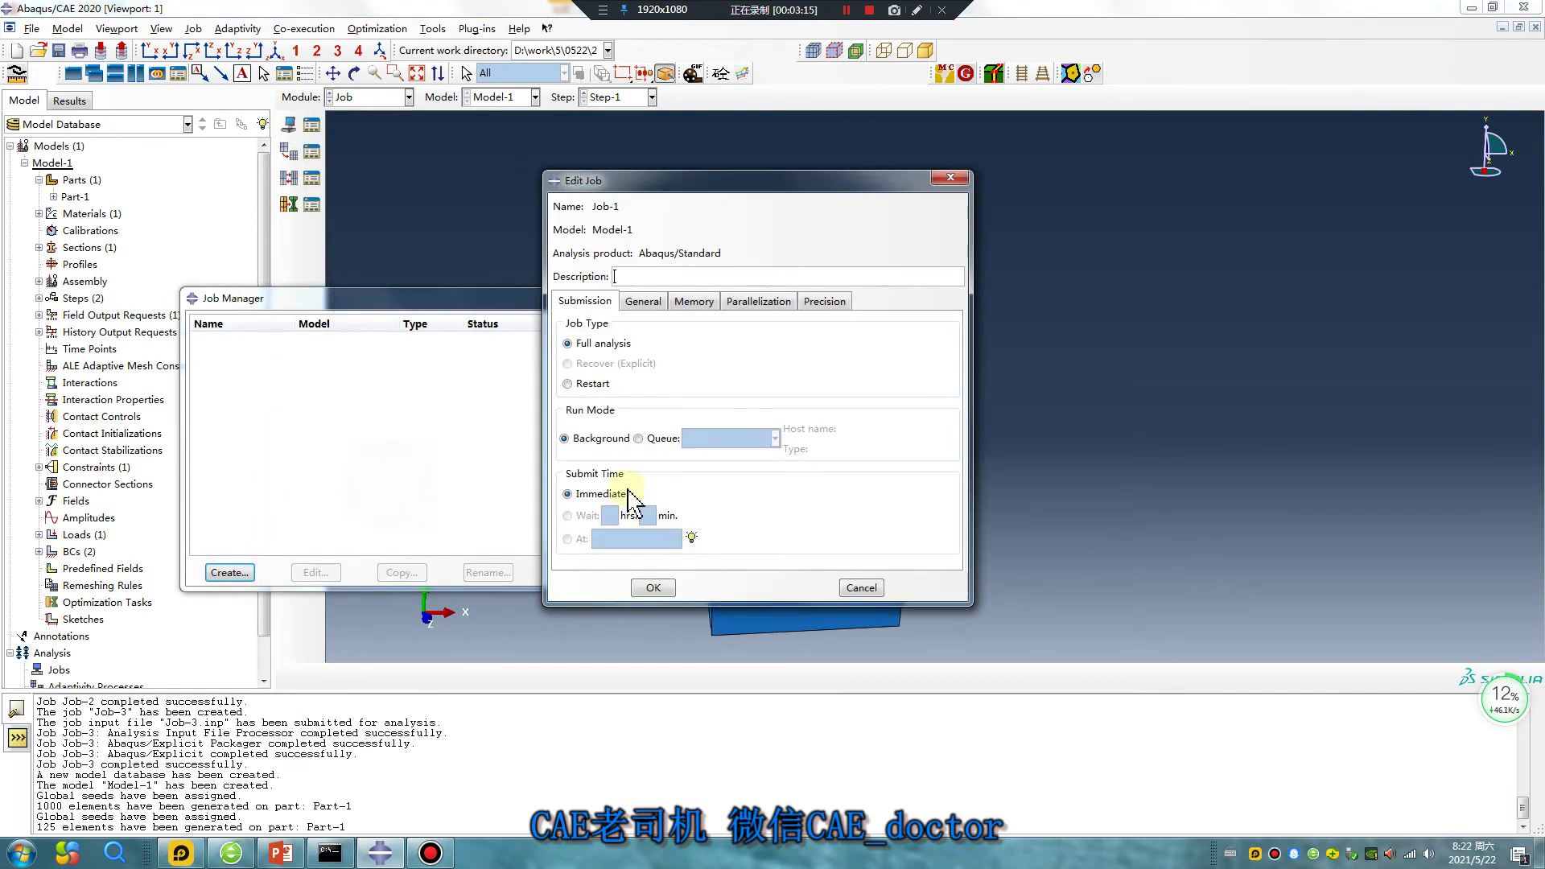
click(649, 591)
click(656, 373)
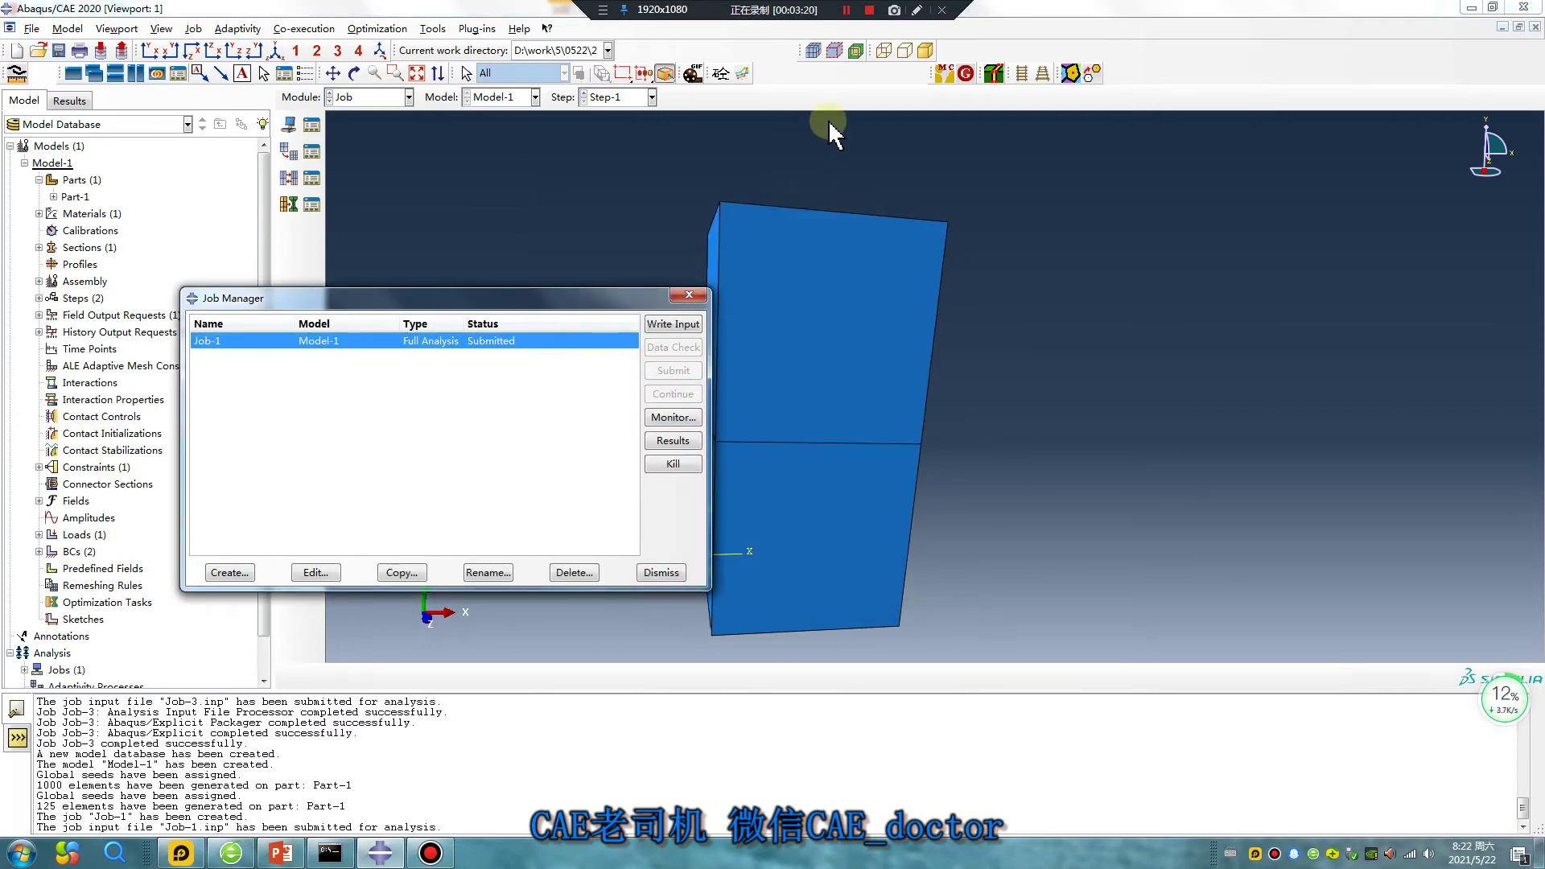
click(846, 10)
click(846, 10)
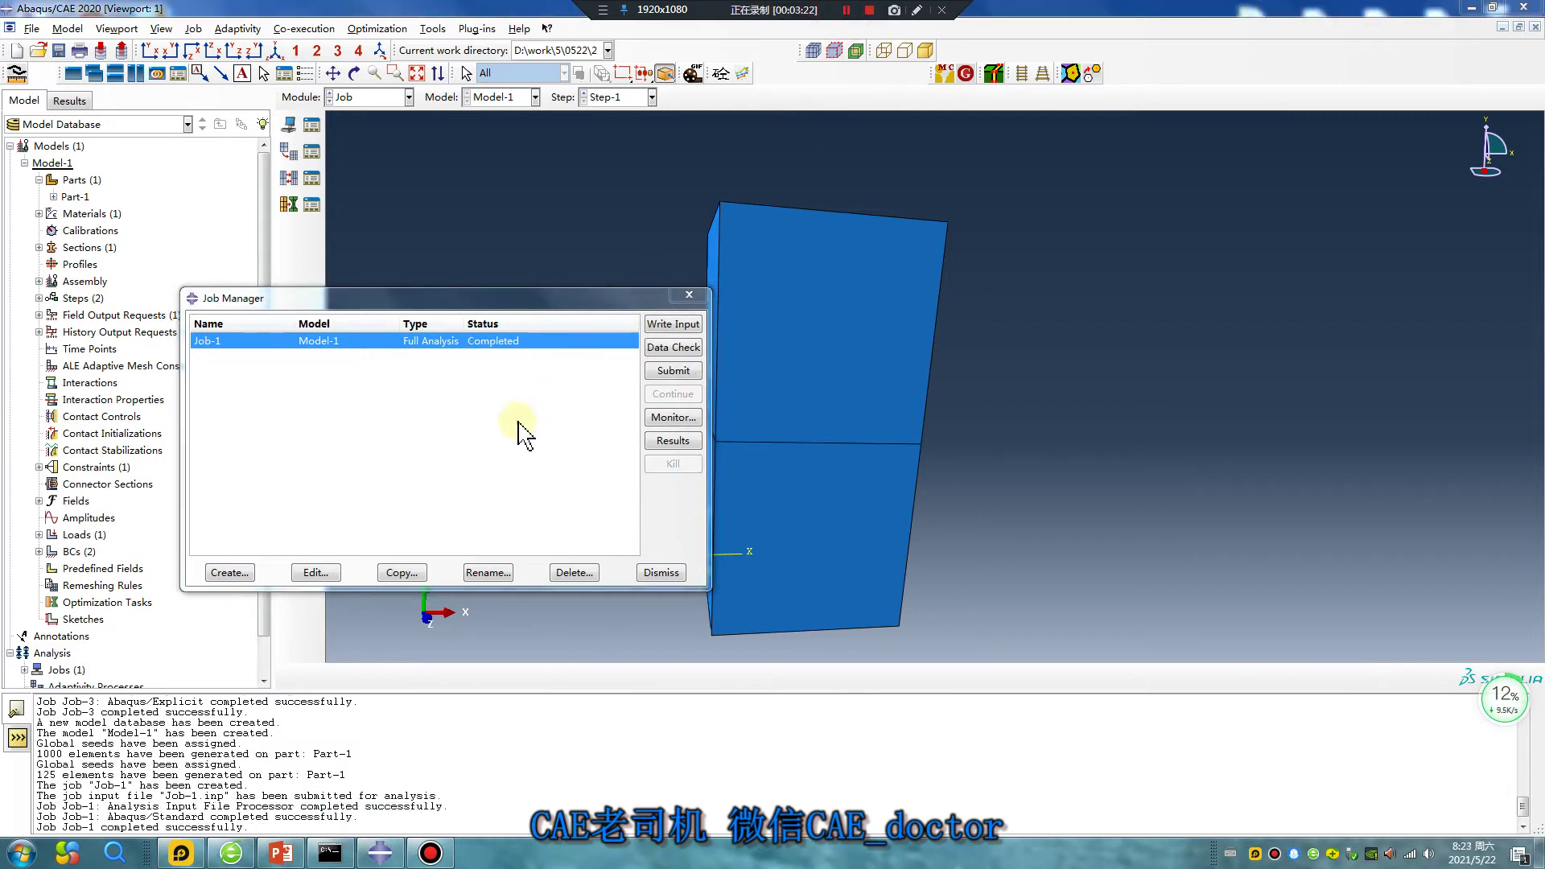
Open the Job-1 results and remove the upper cube's part instance PART-1-1-LIN-1-2 from the displayed model.
click(673, 441)
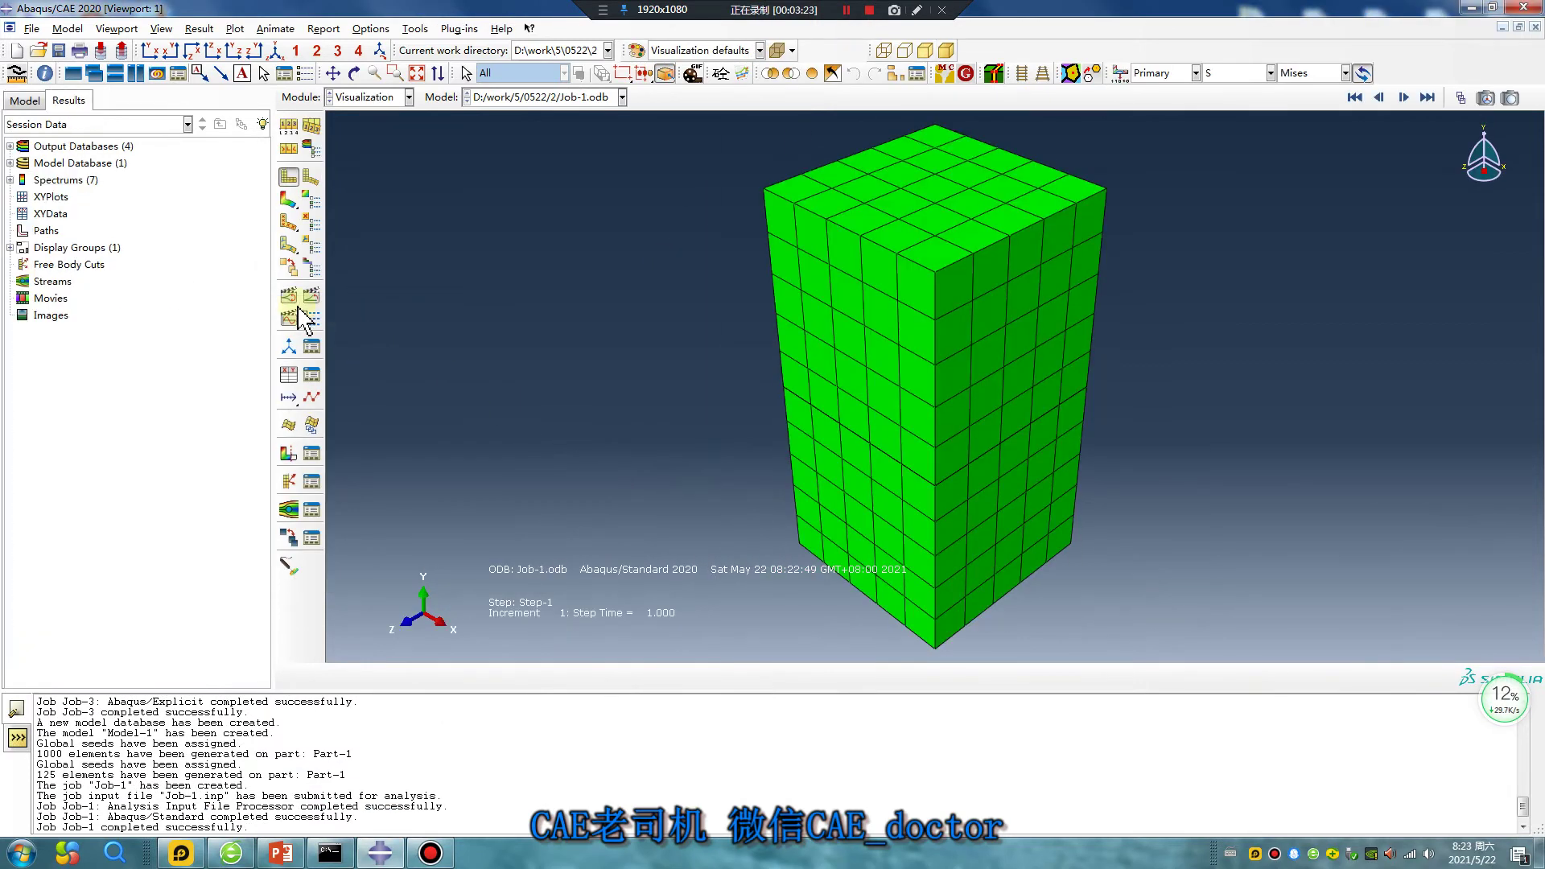
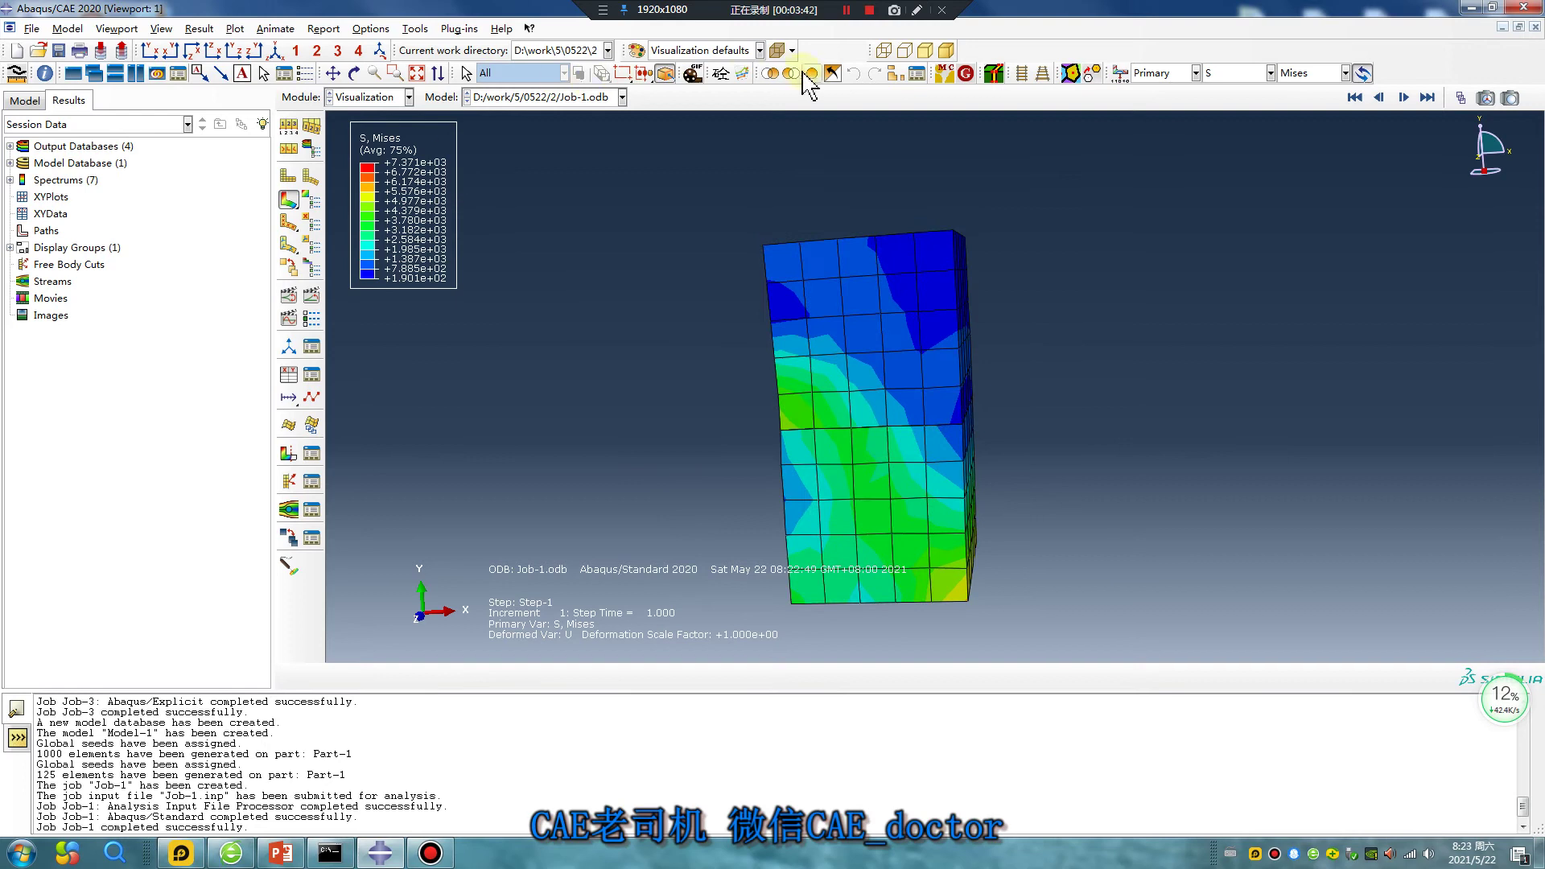
click(891, 73)
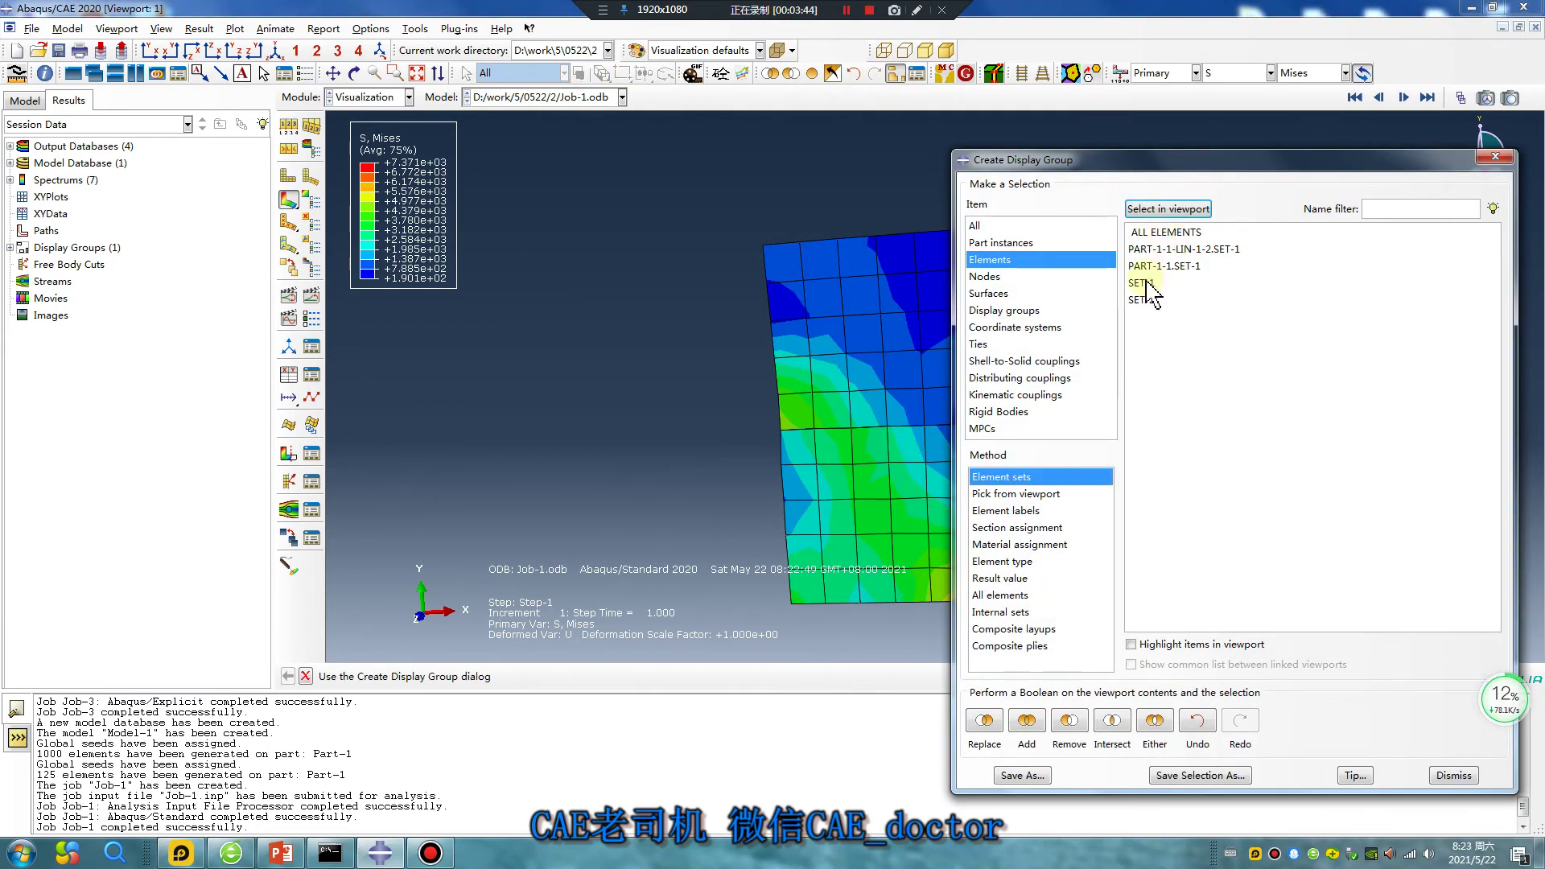
click(1005, 243)
click(1175, 250)
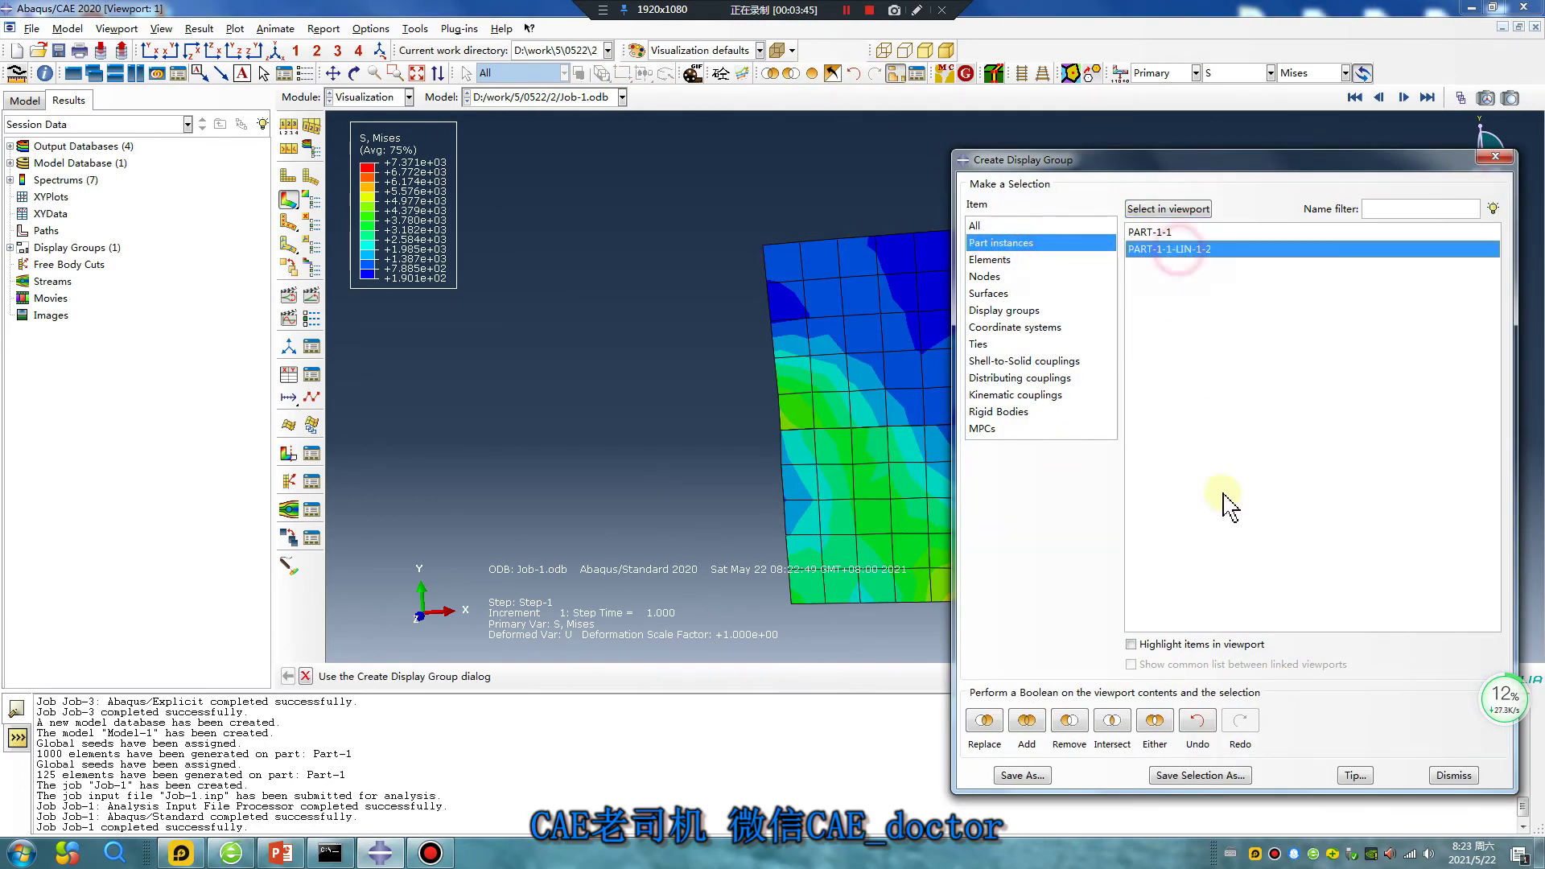
click(1069, 721)
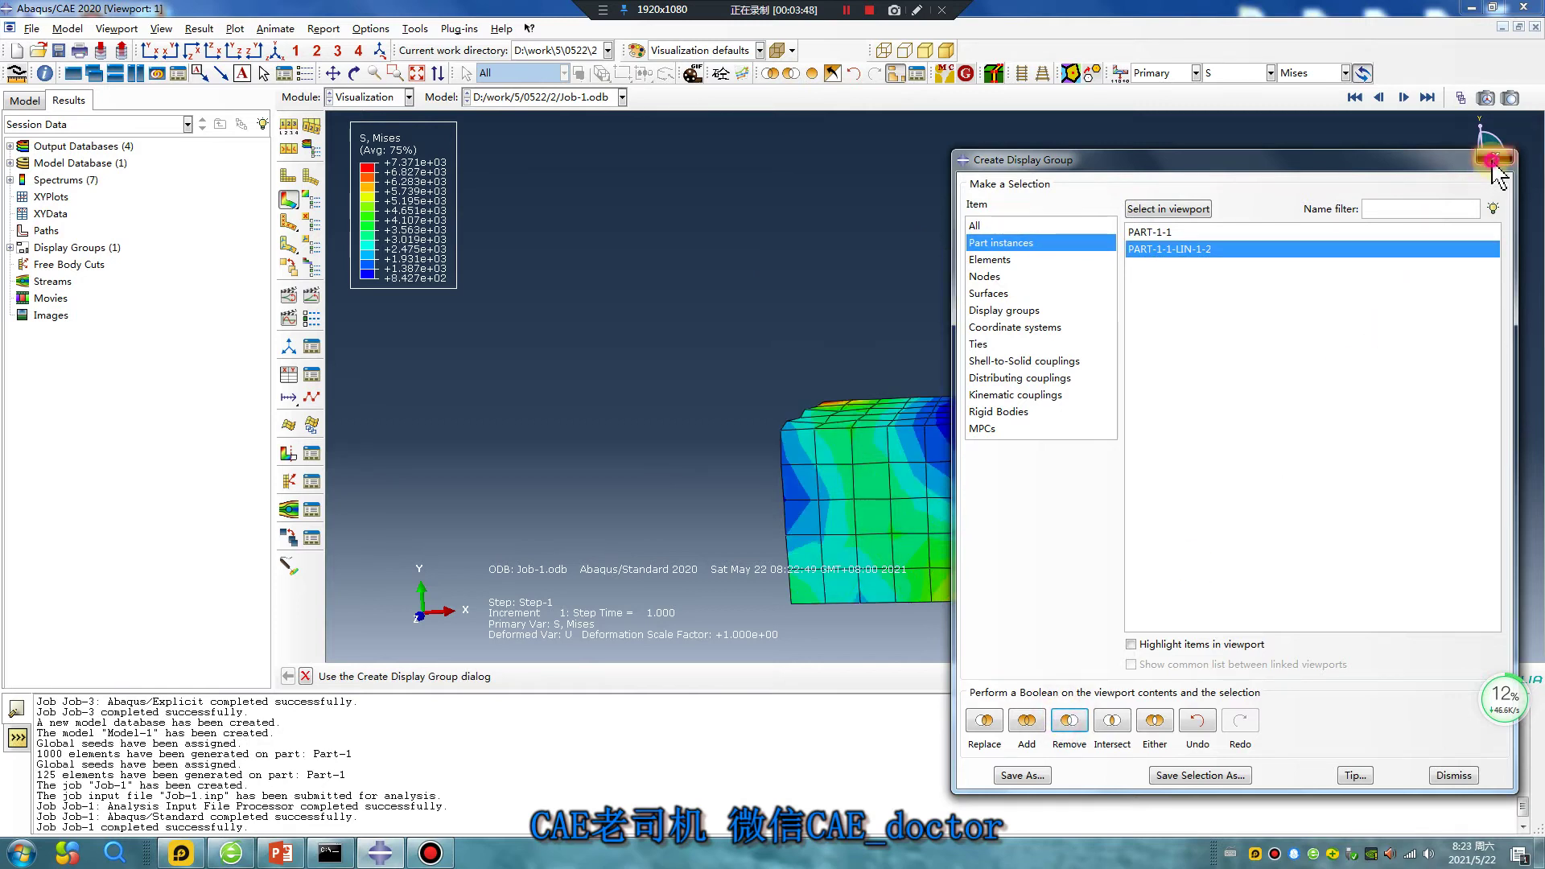
click(1495, 156)
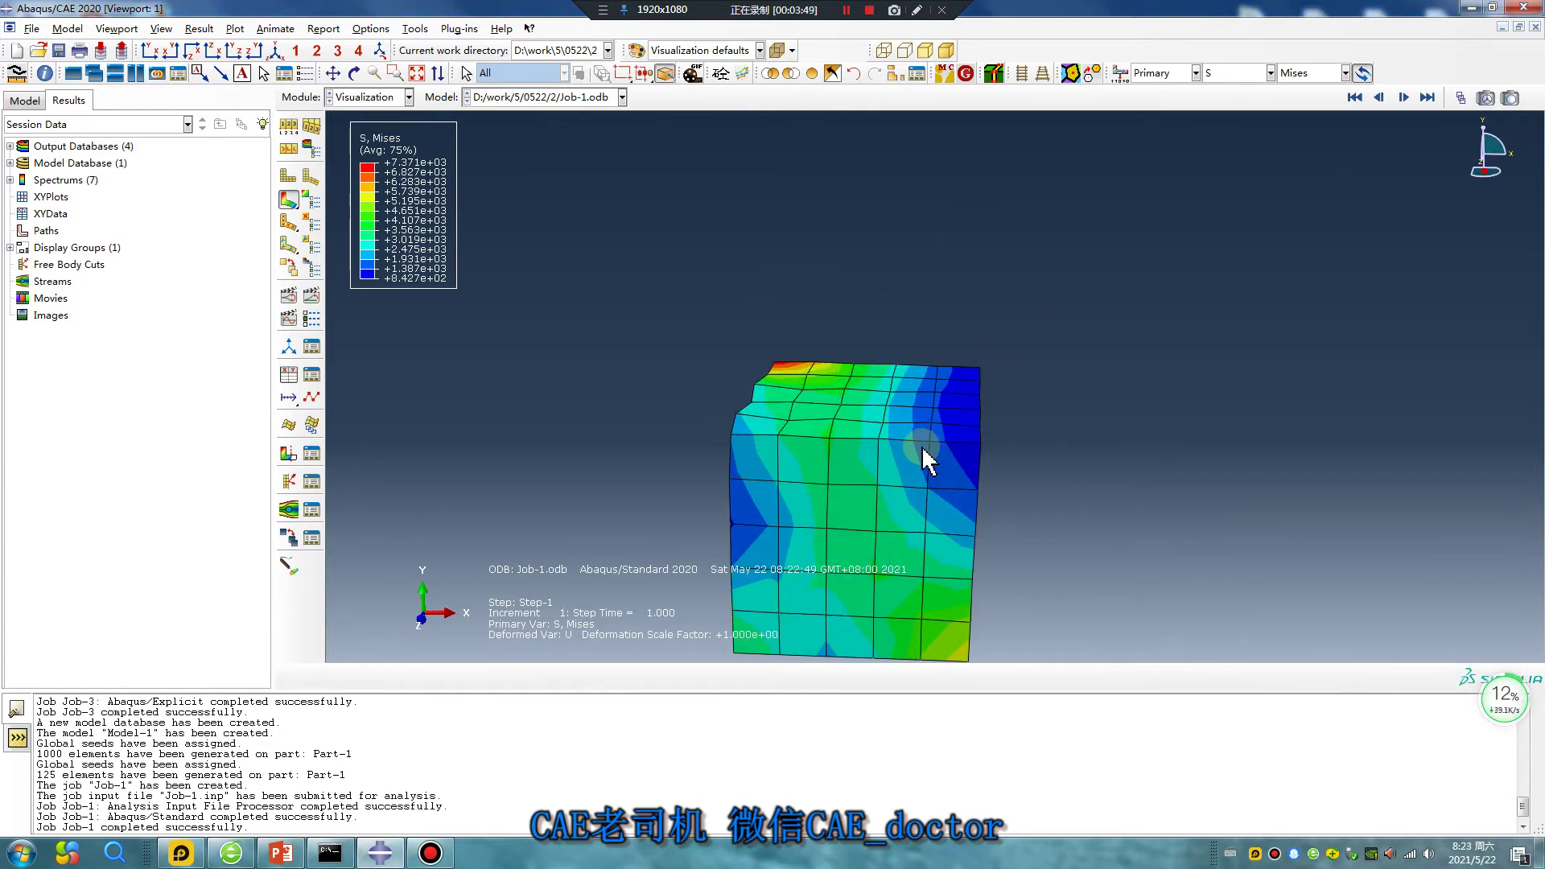
Set up XY data extraction from ODB field output with the Unique Nodal position and the NFORC1 variable.
click(289, 375)
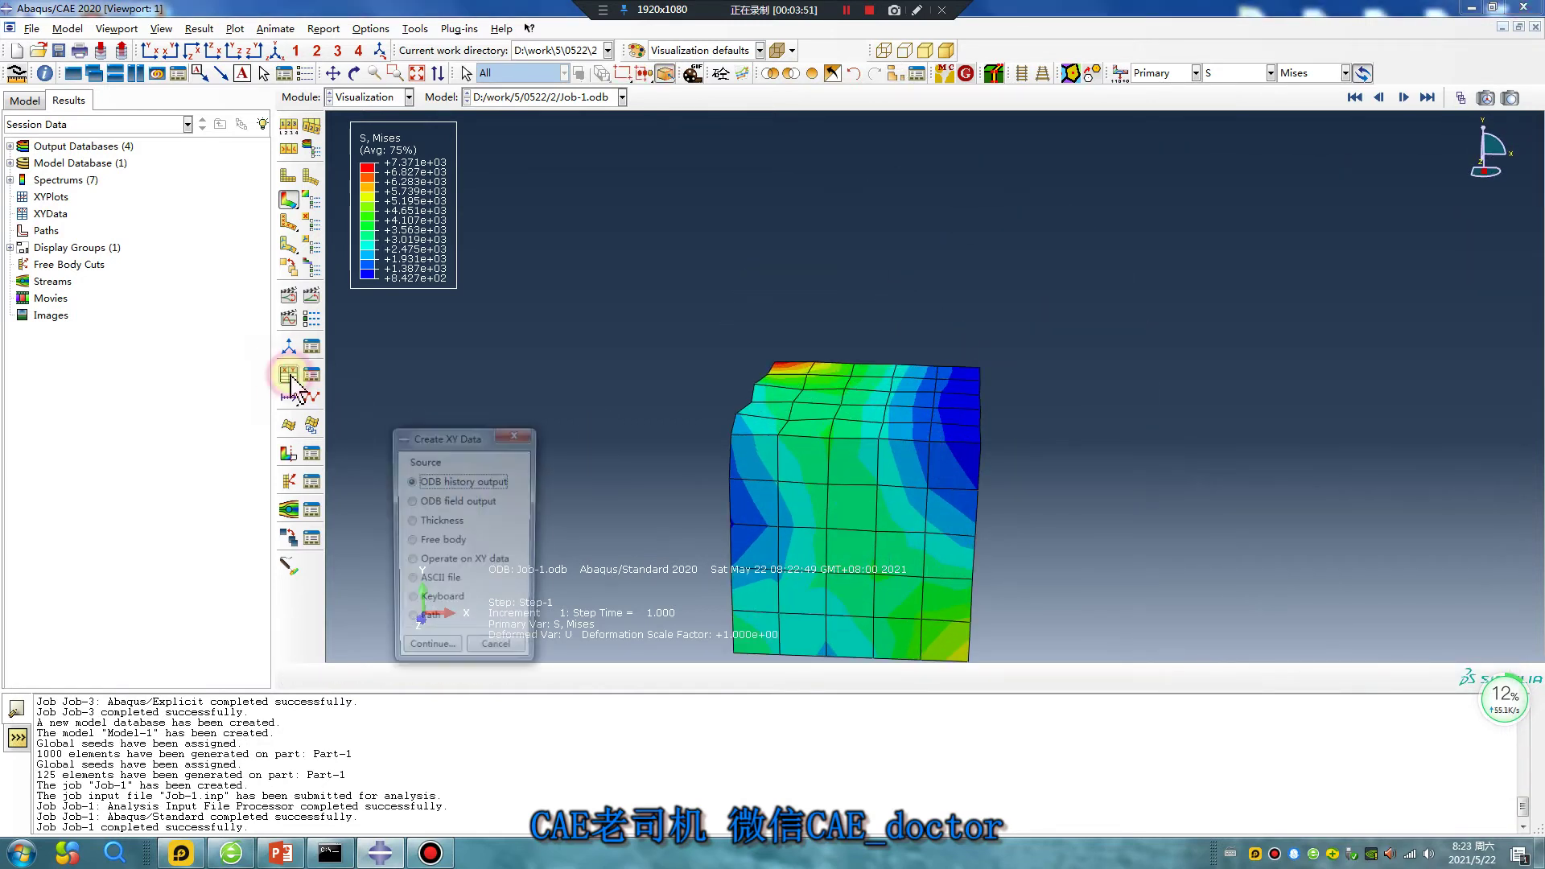
click(410, 501)
click(430, 653)
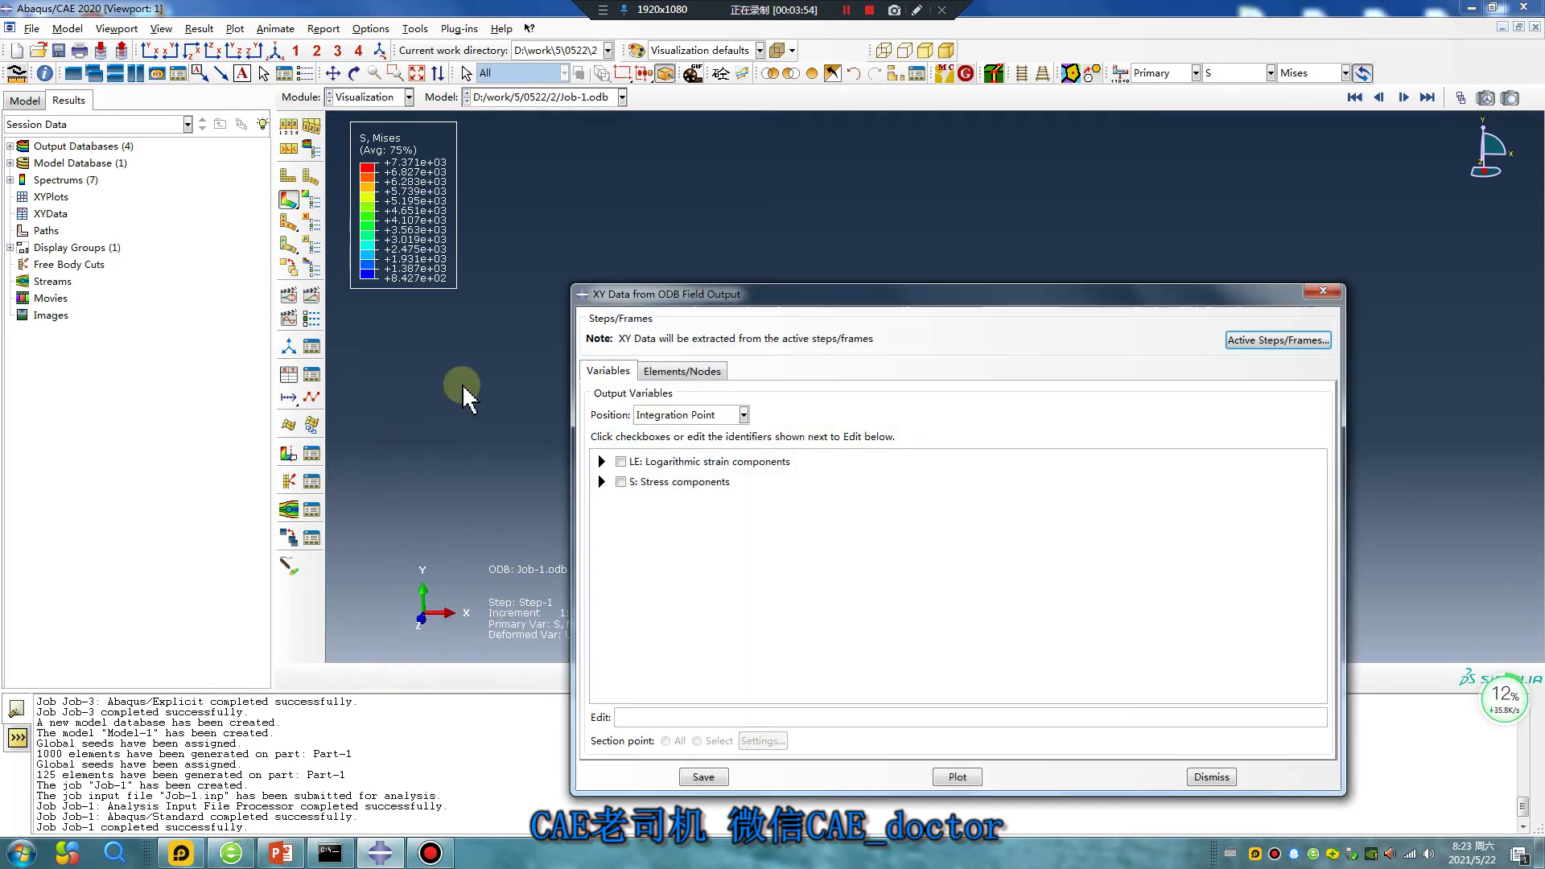
click(691, 417)
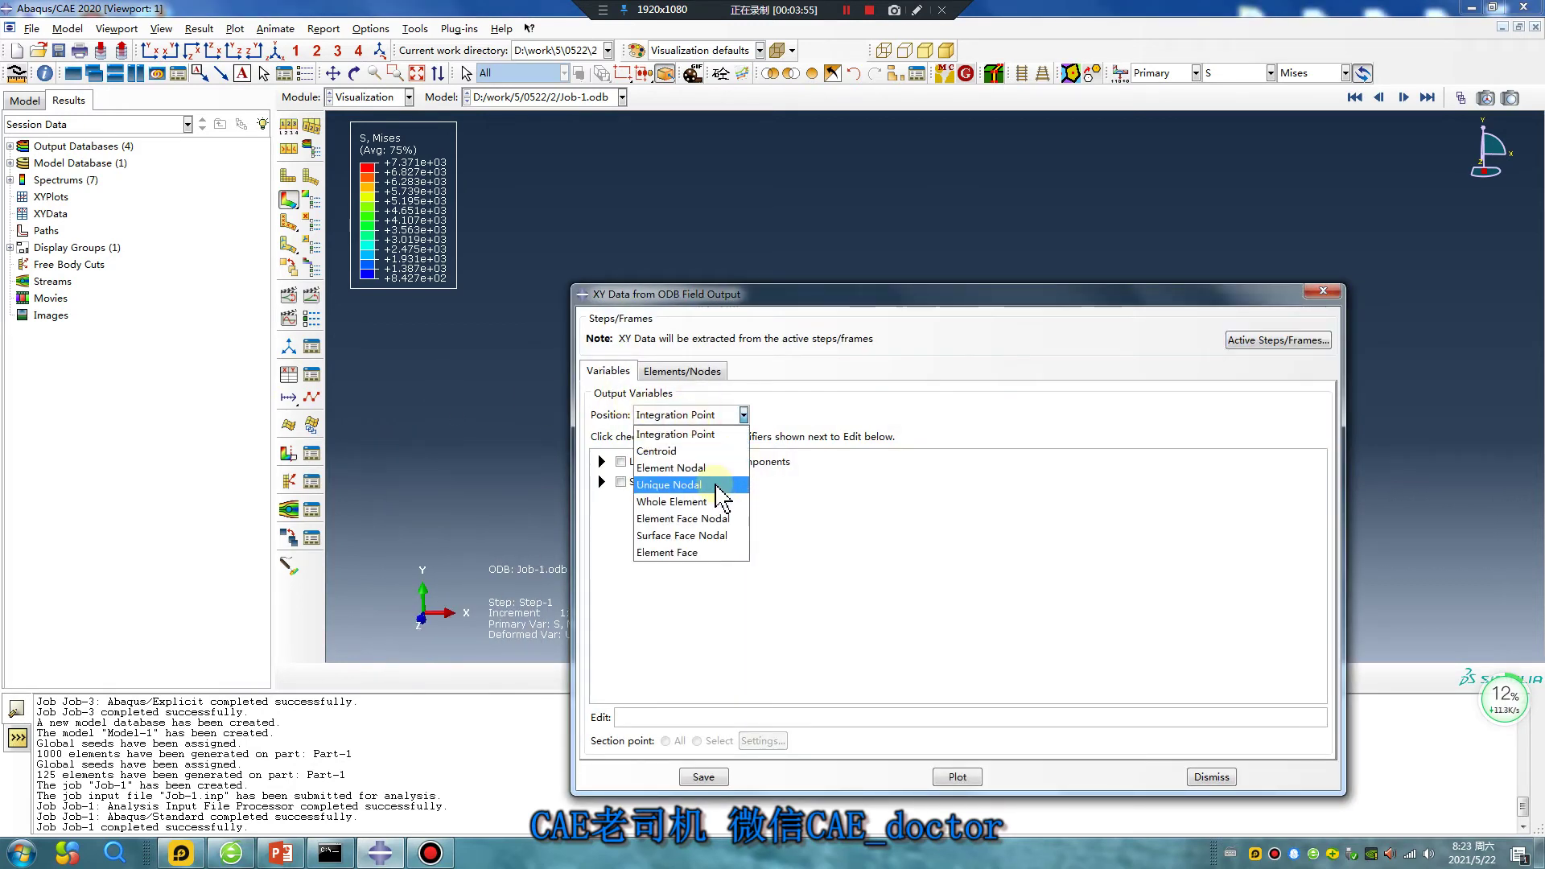
click(672, 482)
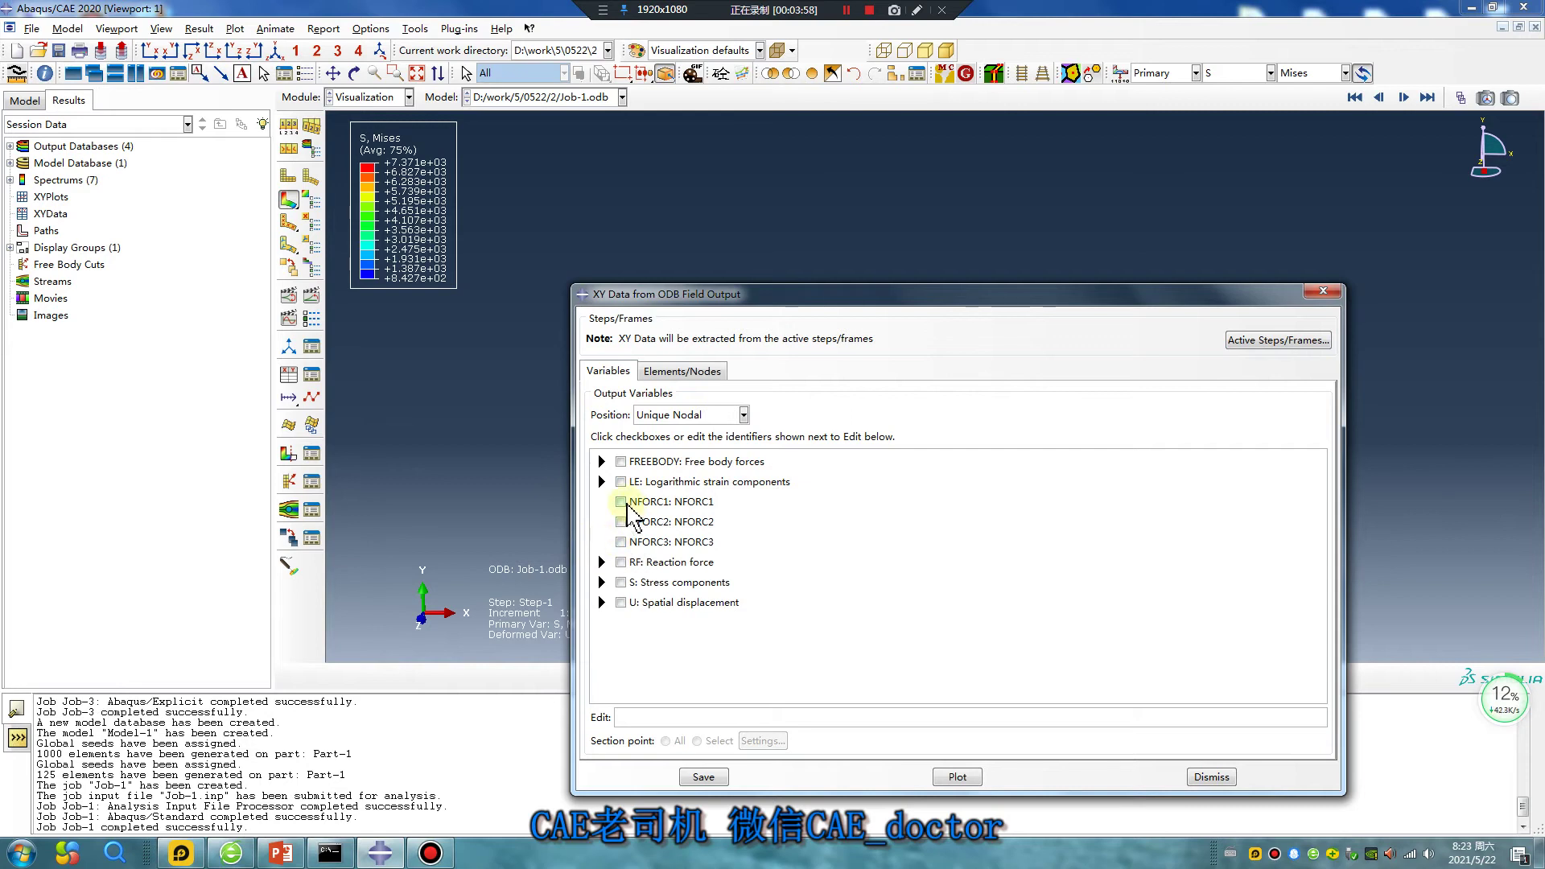
click(621, 502)
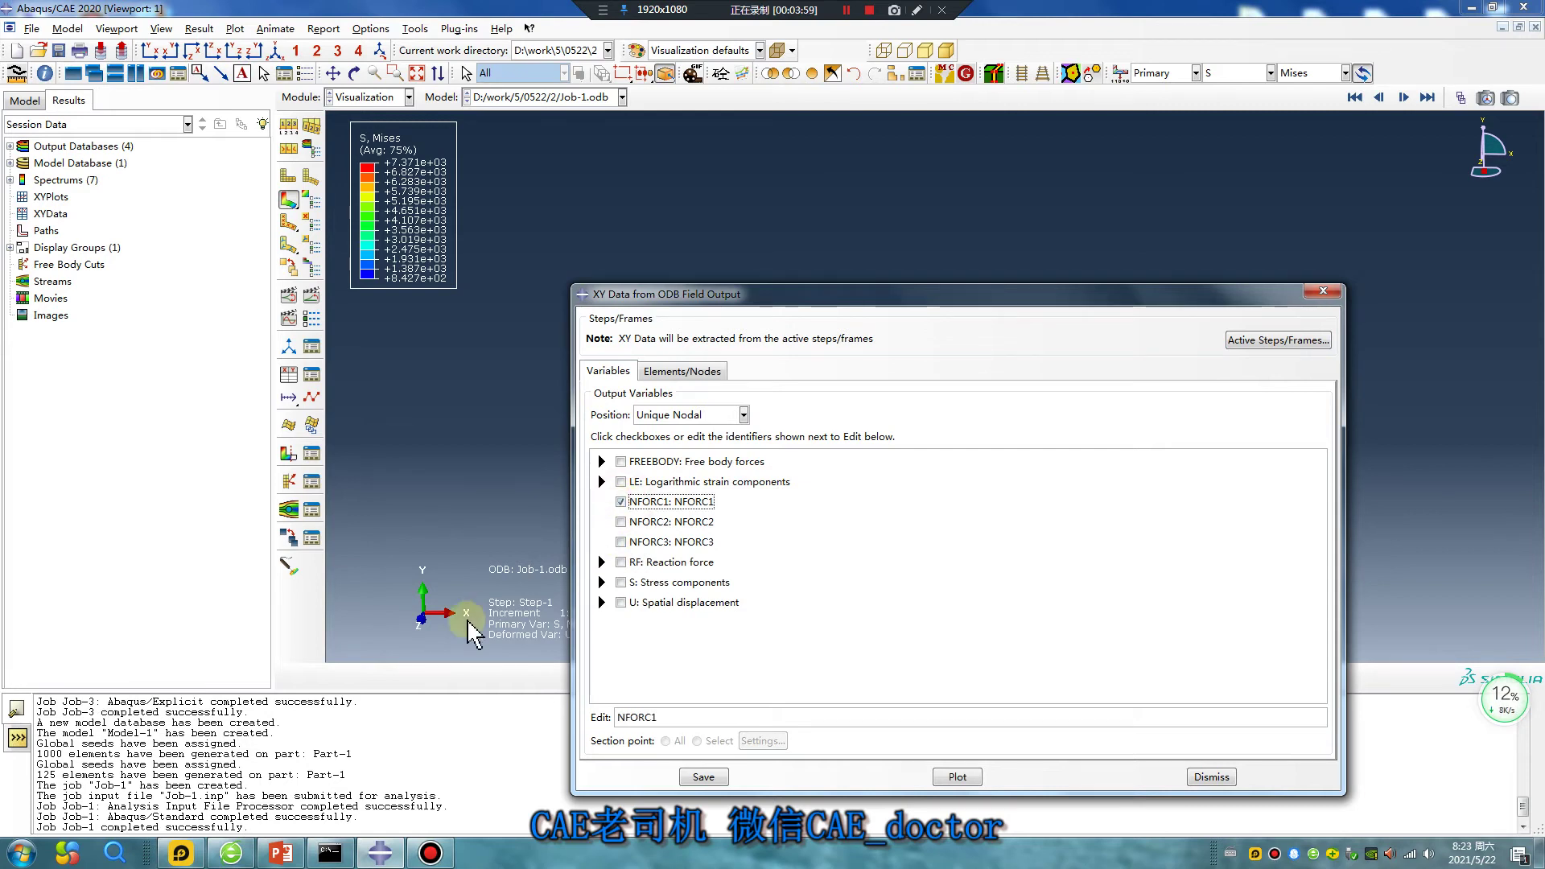
Select the nodes on the lower cube's top face by angle and save their NFORC1 curves as XY data.
click(694, 372)
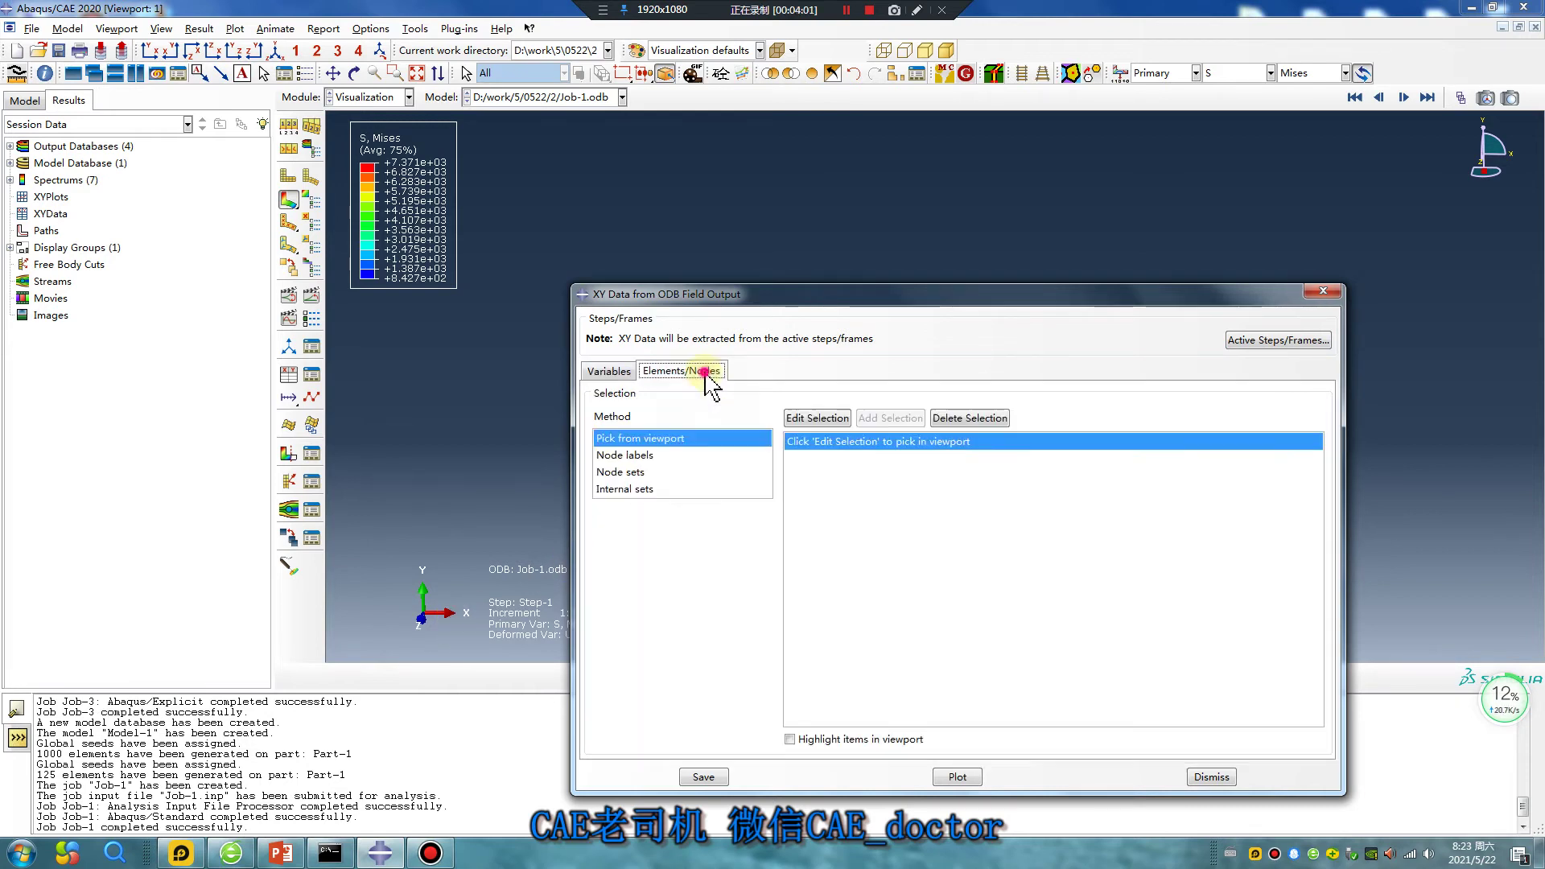
click(818, 419)
drag(904, 295, 1363, 415)
click(562, 676)
click(537, 713)
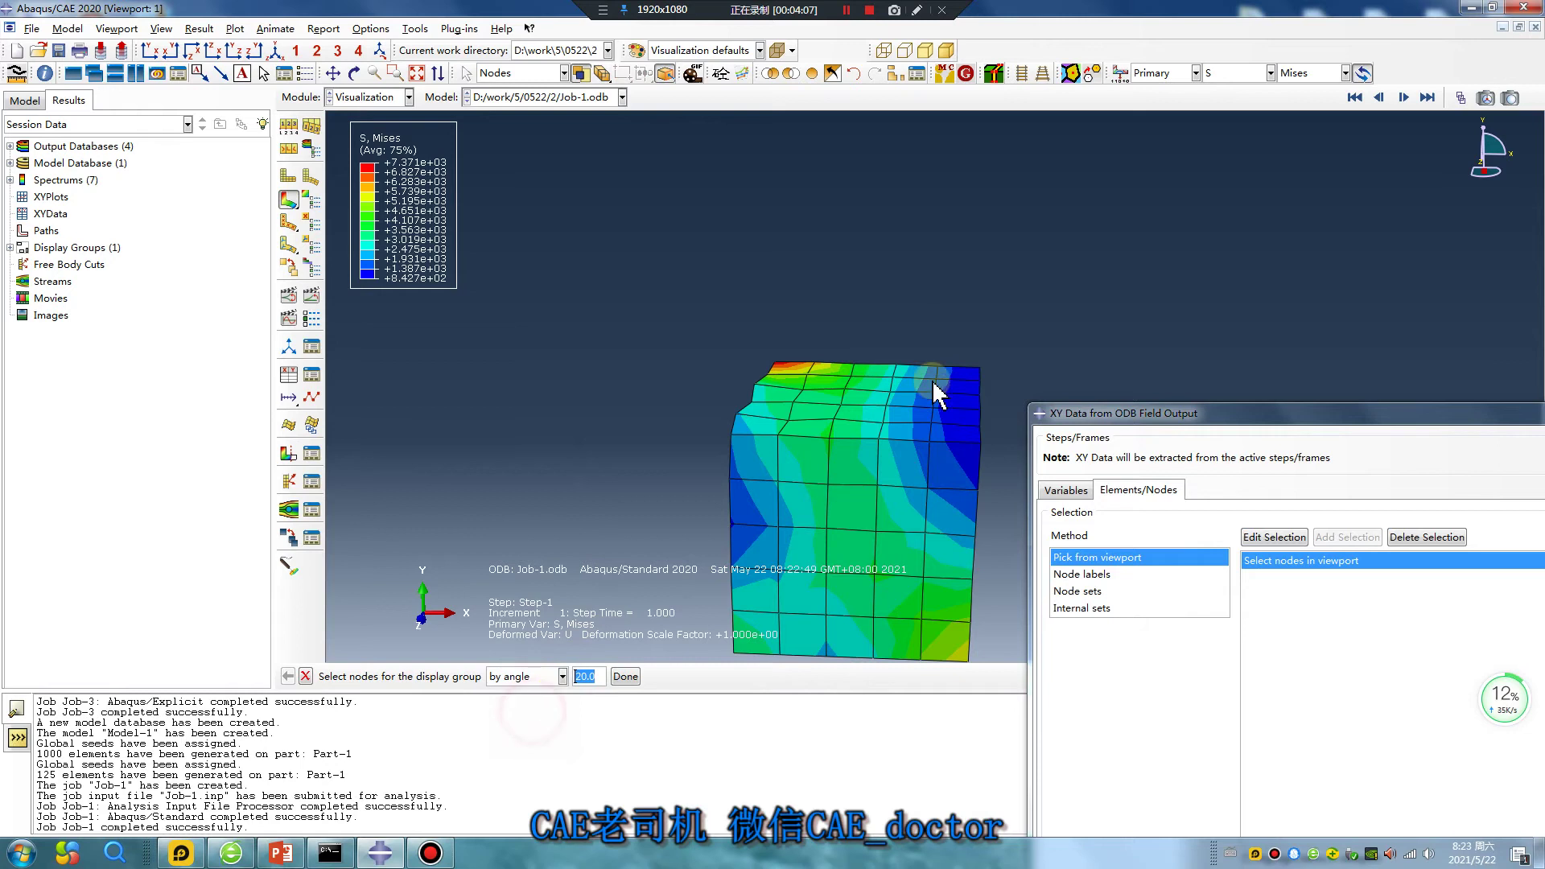
click(849, 406)
middle_click(1015, 628)
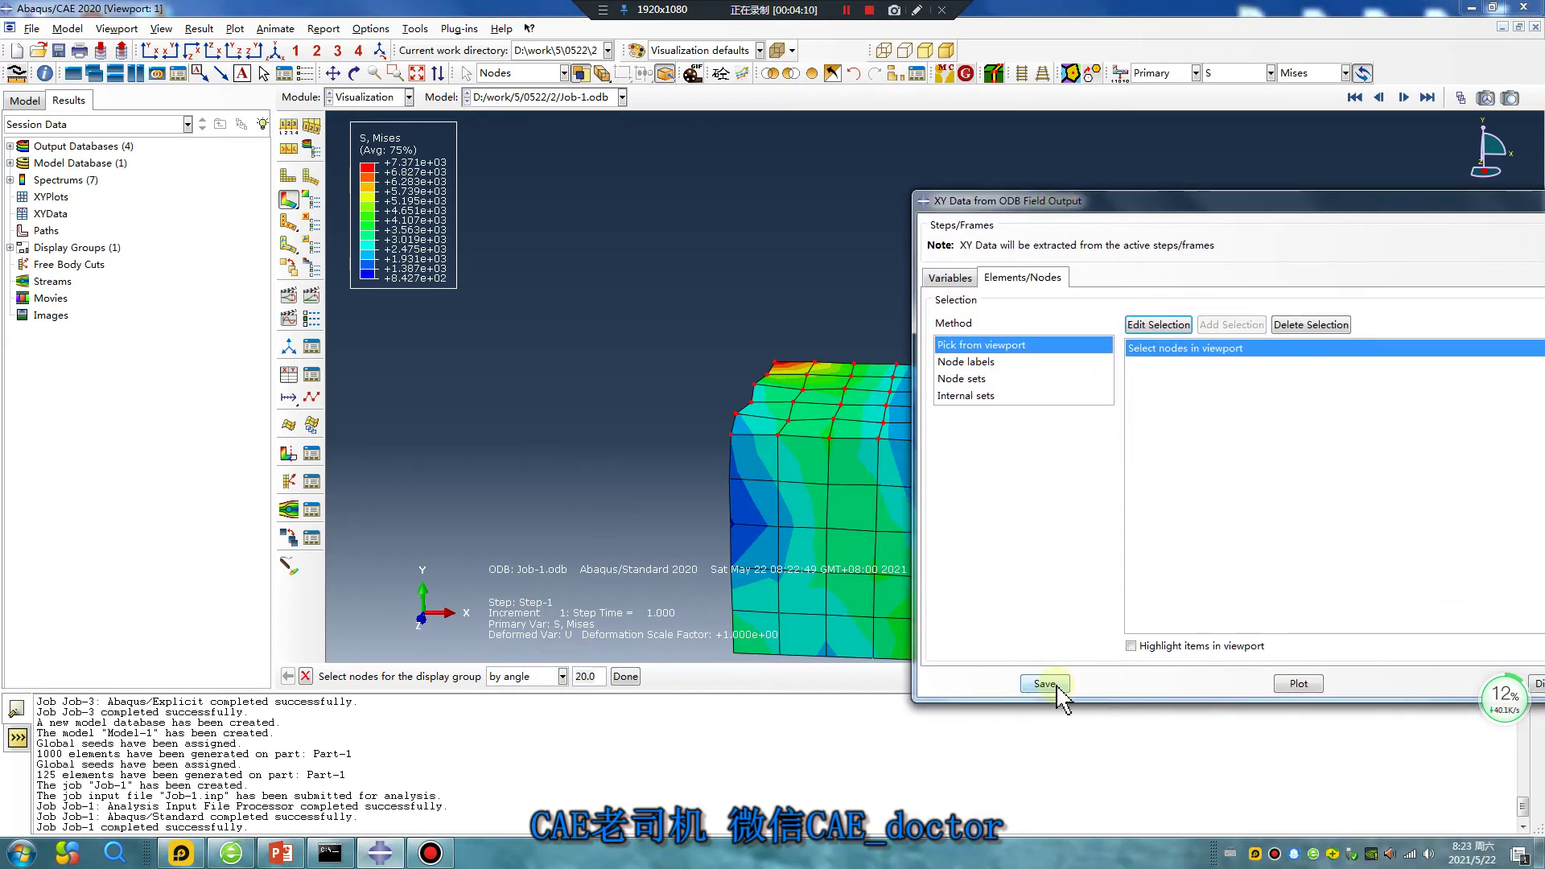
click(1045, 684)
click(1249, 492)
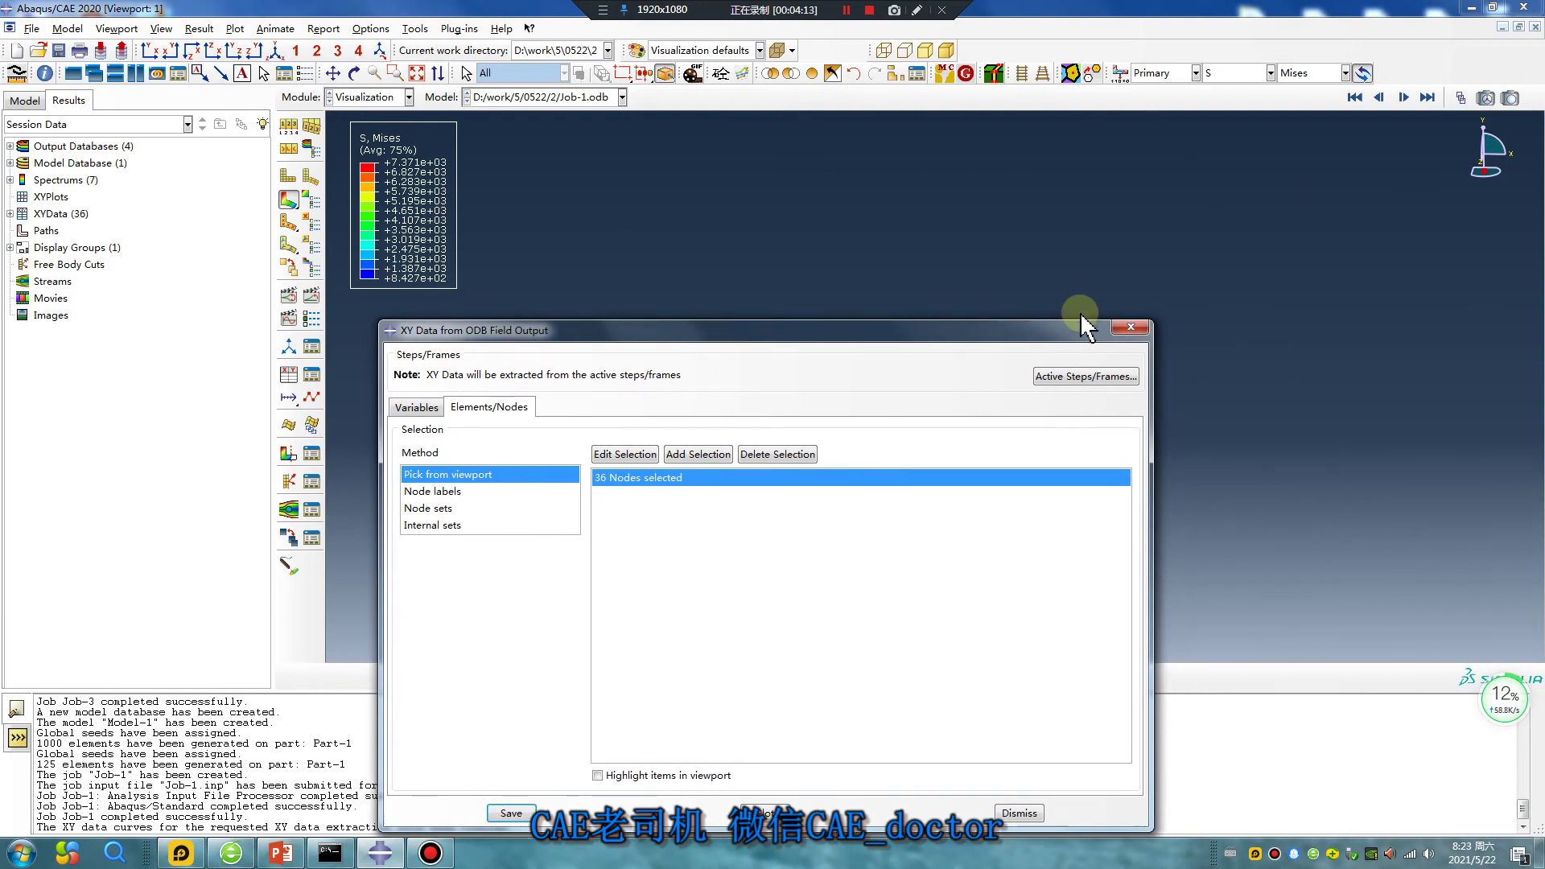
click(1131, 327)
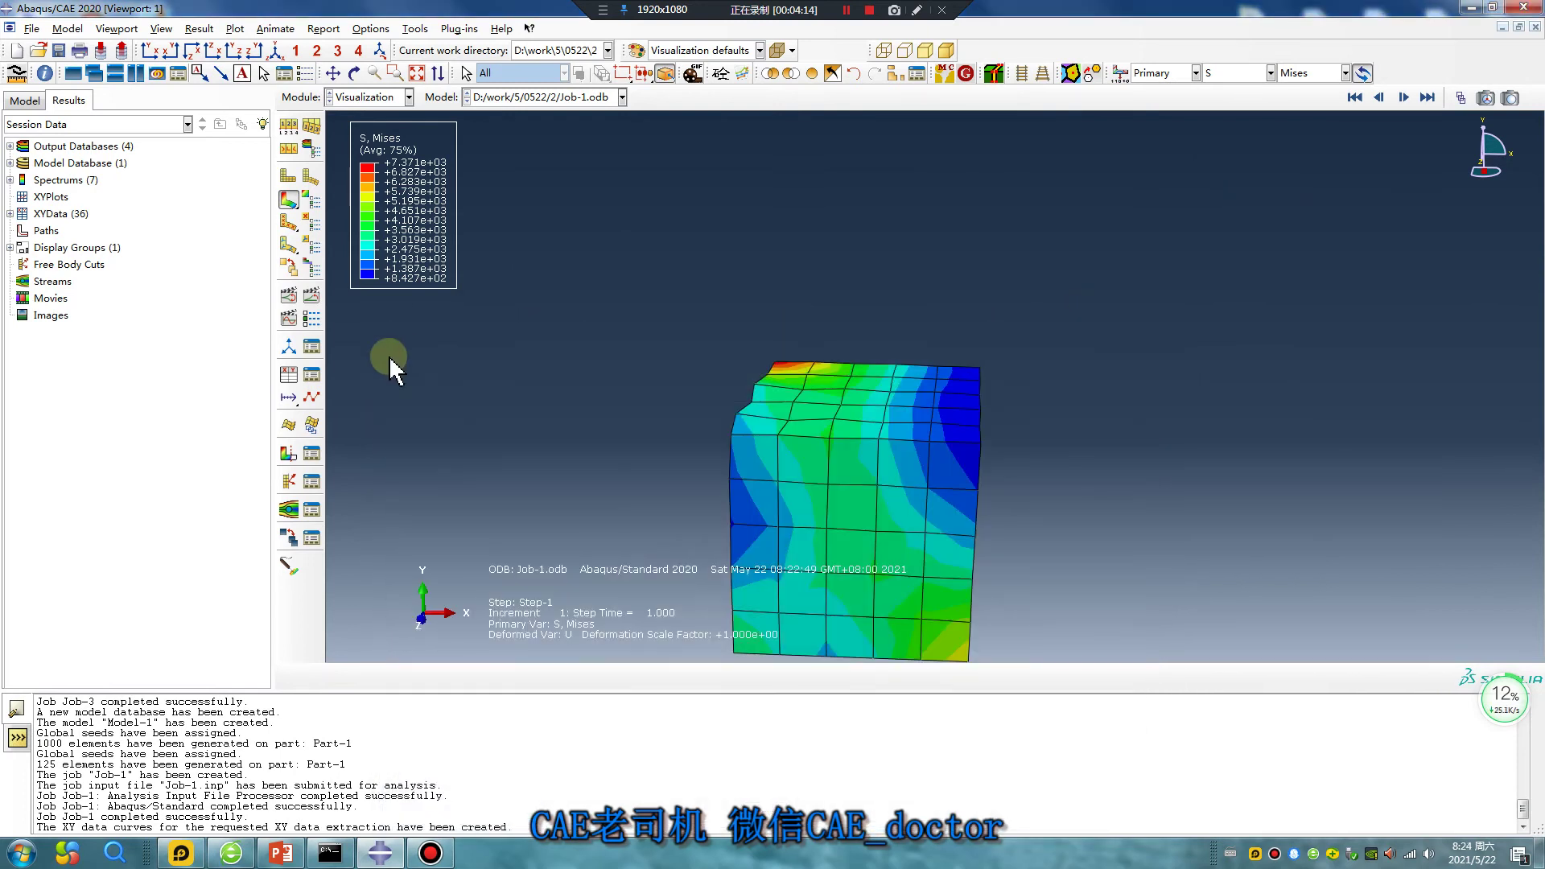
Operate on XY data to sum the NFORC1 curves of all selected nodes with sum((A,A,...)) and plot the expression.
click(289, 377)
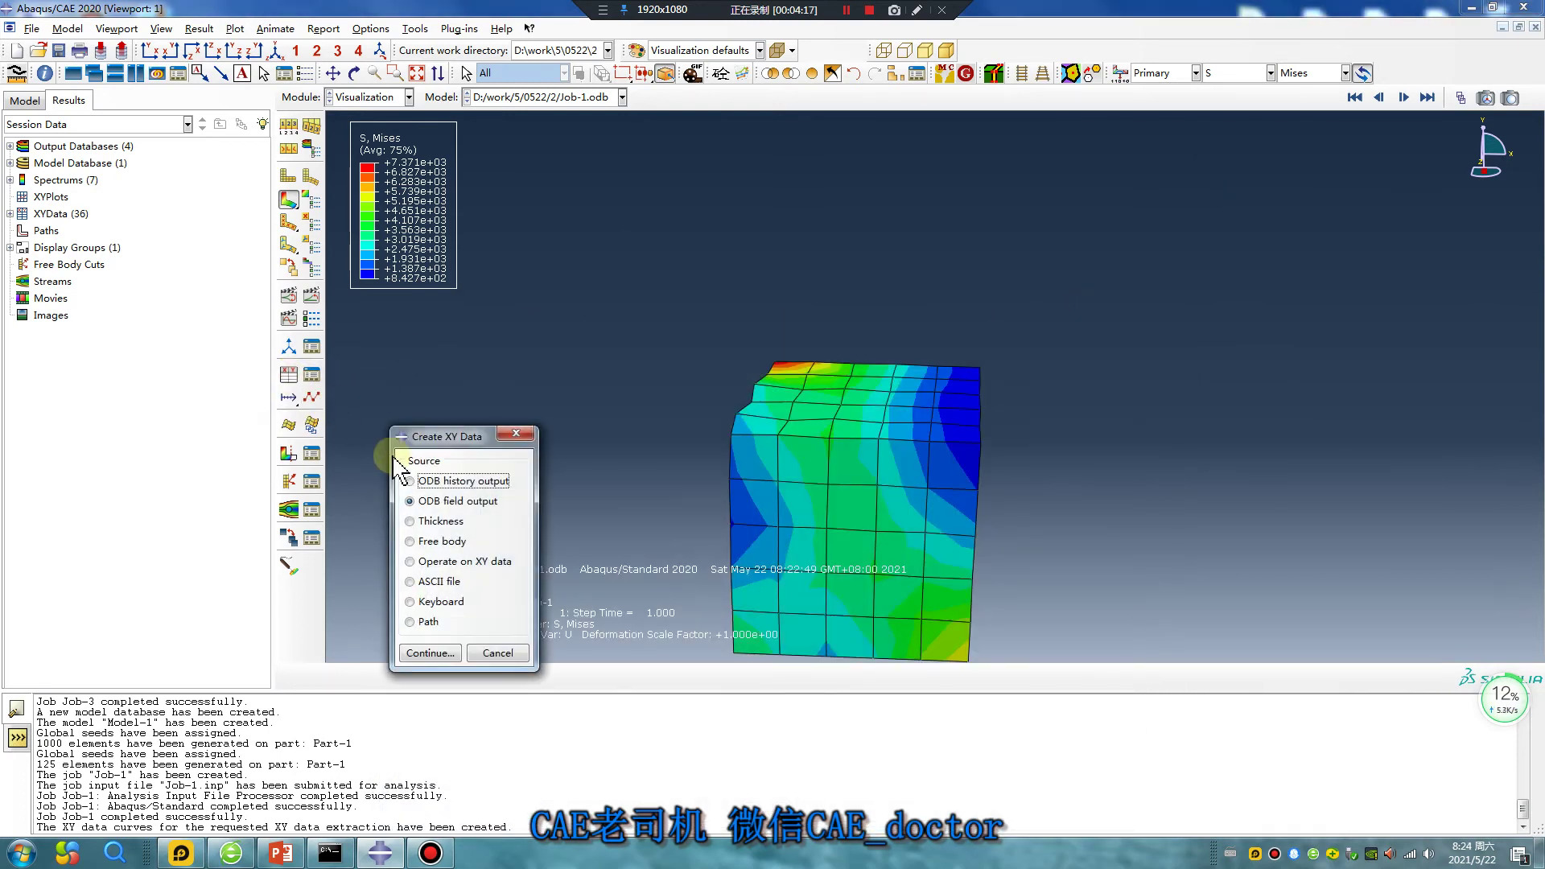
click(412, 562)
click(432, 652)
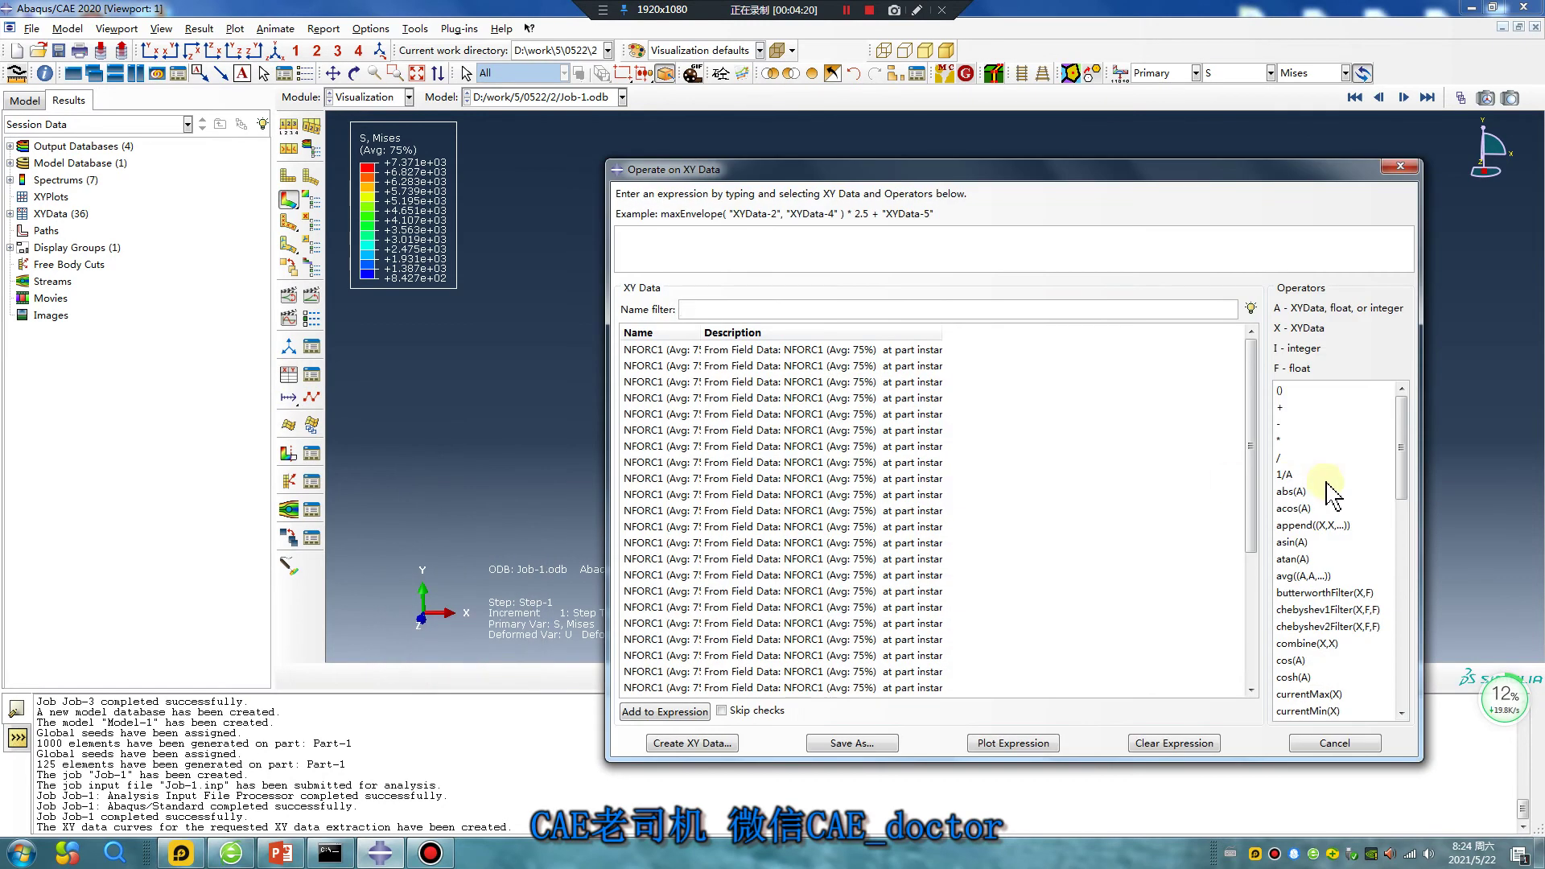
drag(1402, 463, 1336, 650)
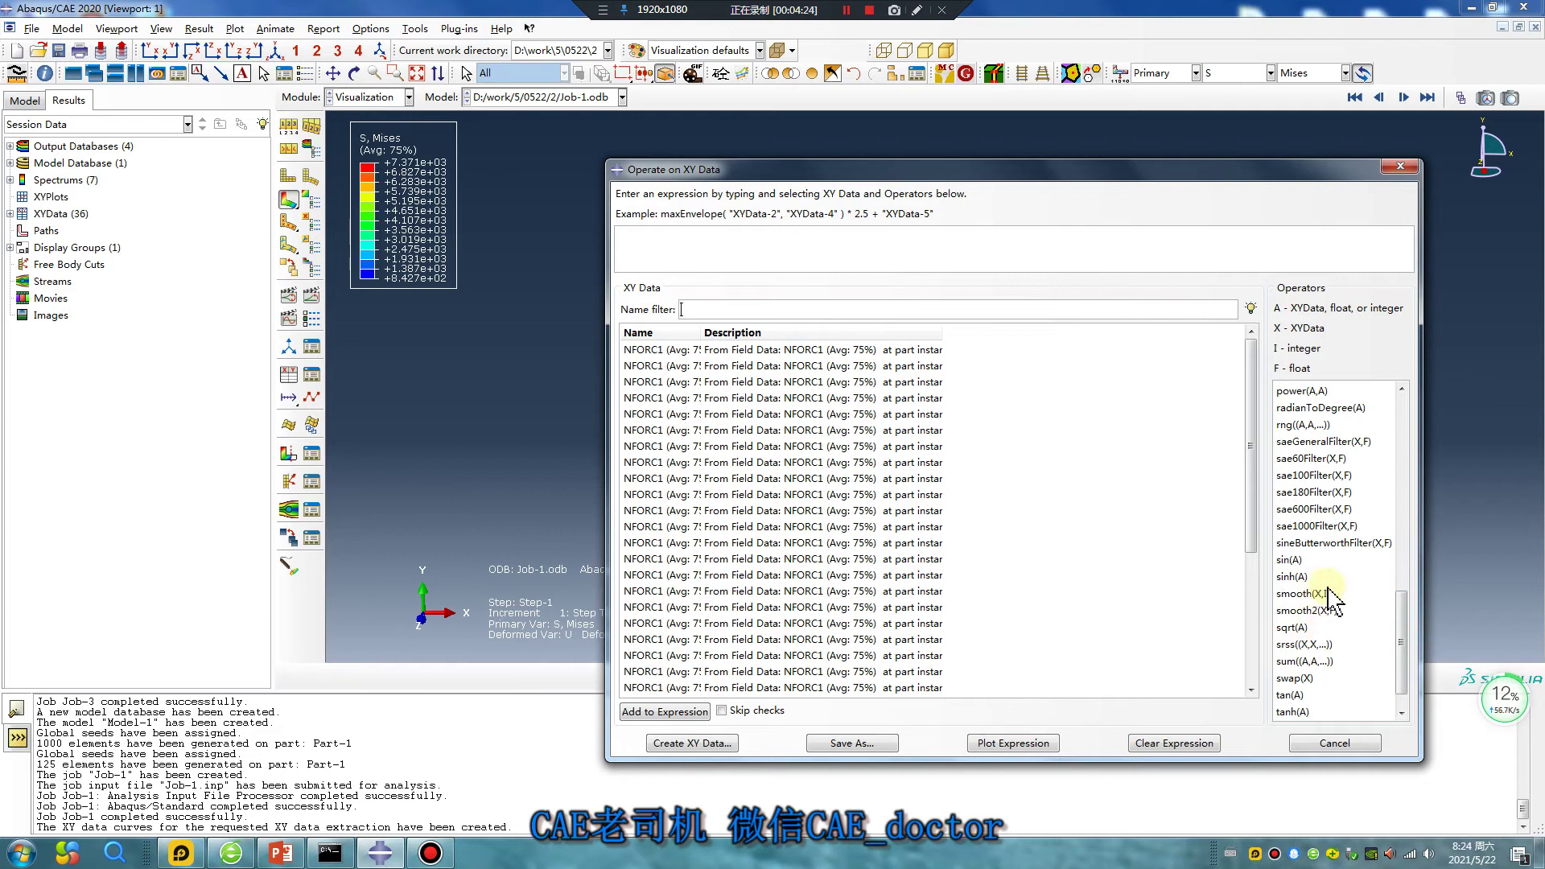
click(1304, 661)
double_click(763, 350)
drag(1253, 387, 1254, 515)
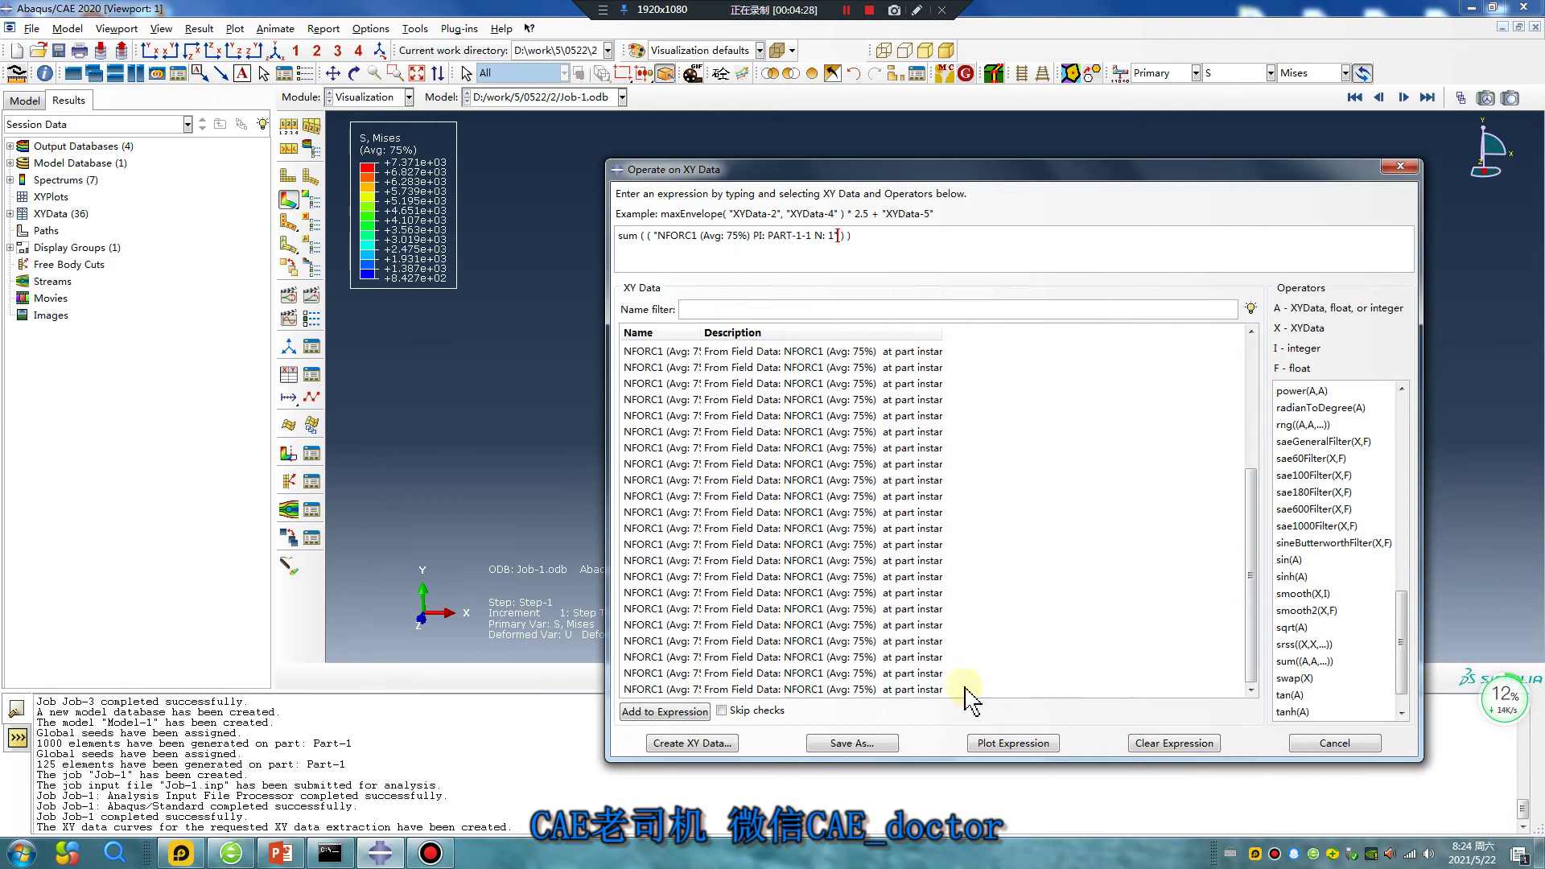
shift+click(873, 690)
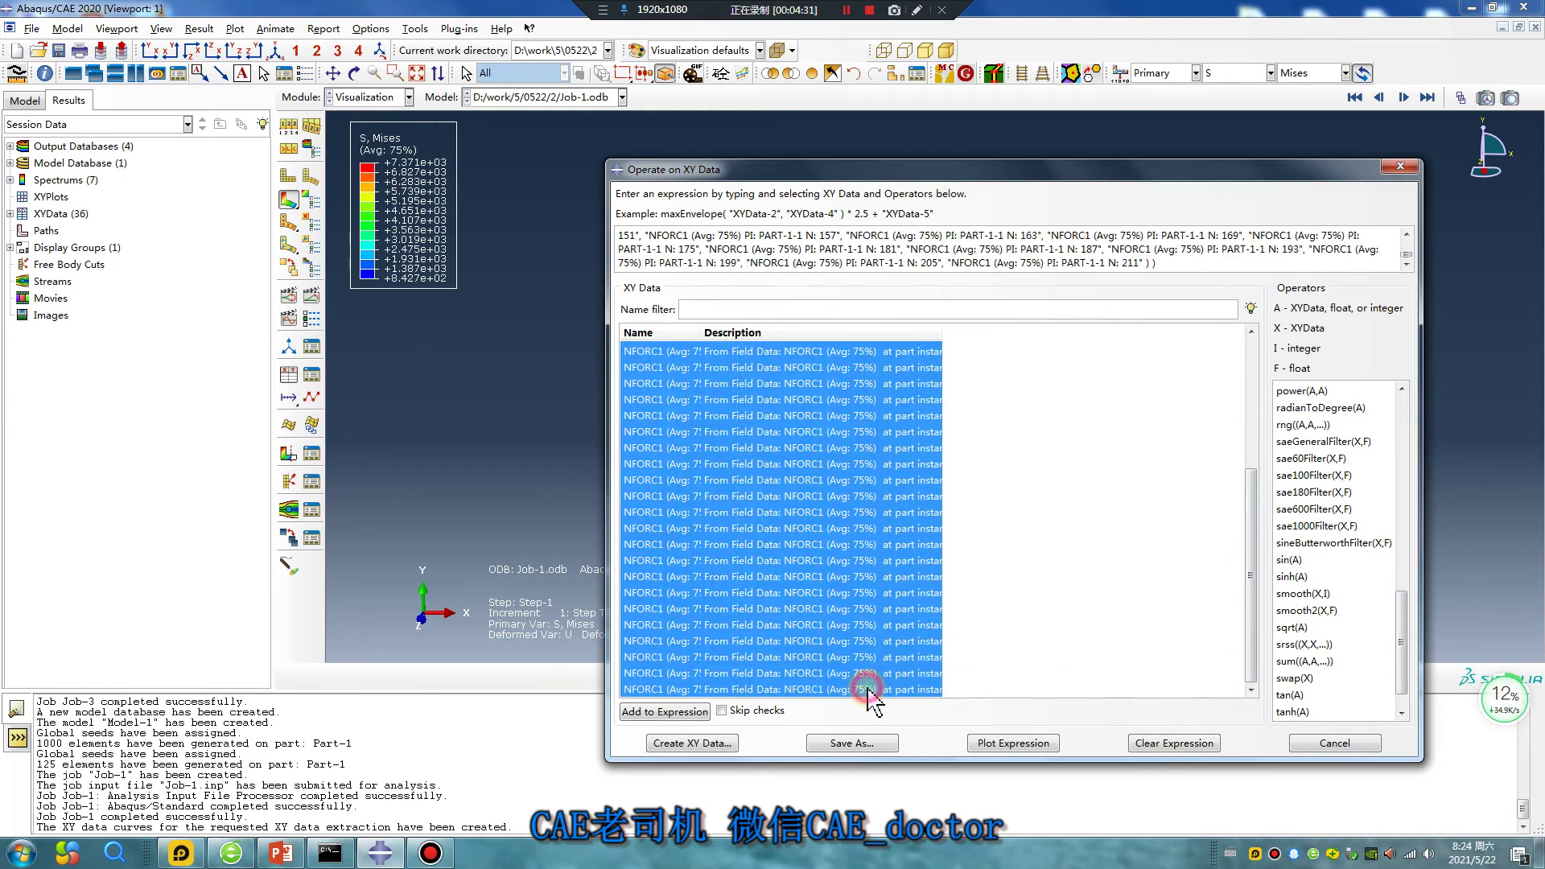
click(1002, 742)
click(1401, 165)
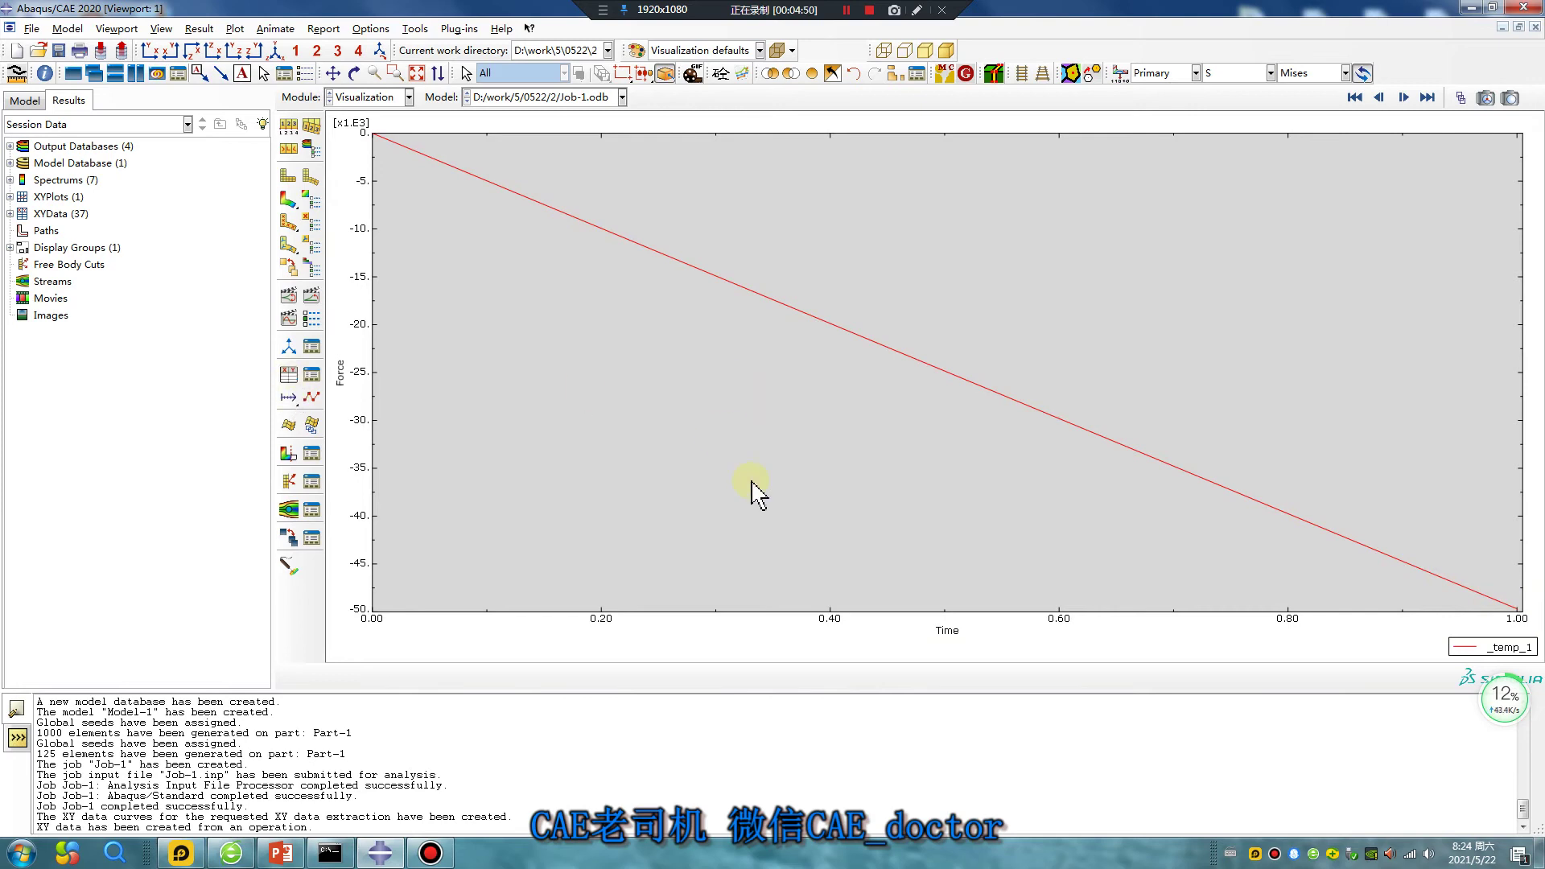
click(296, 374)
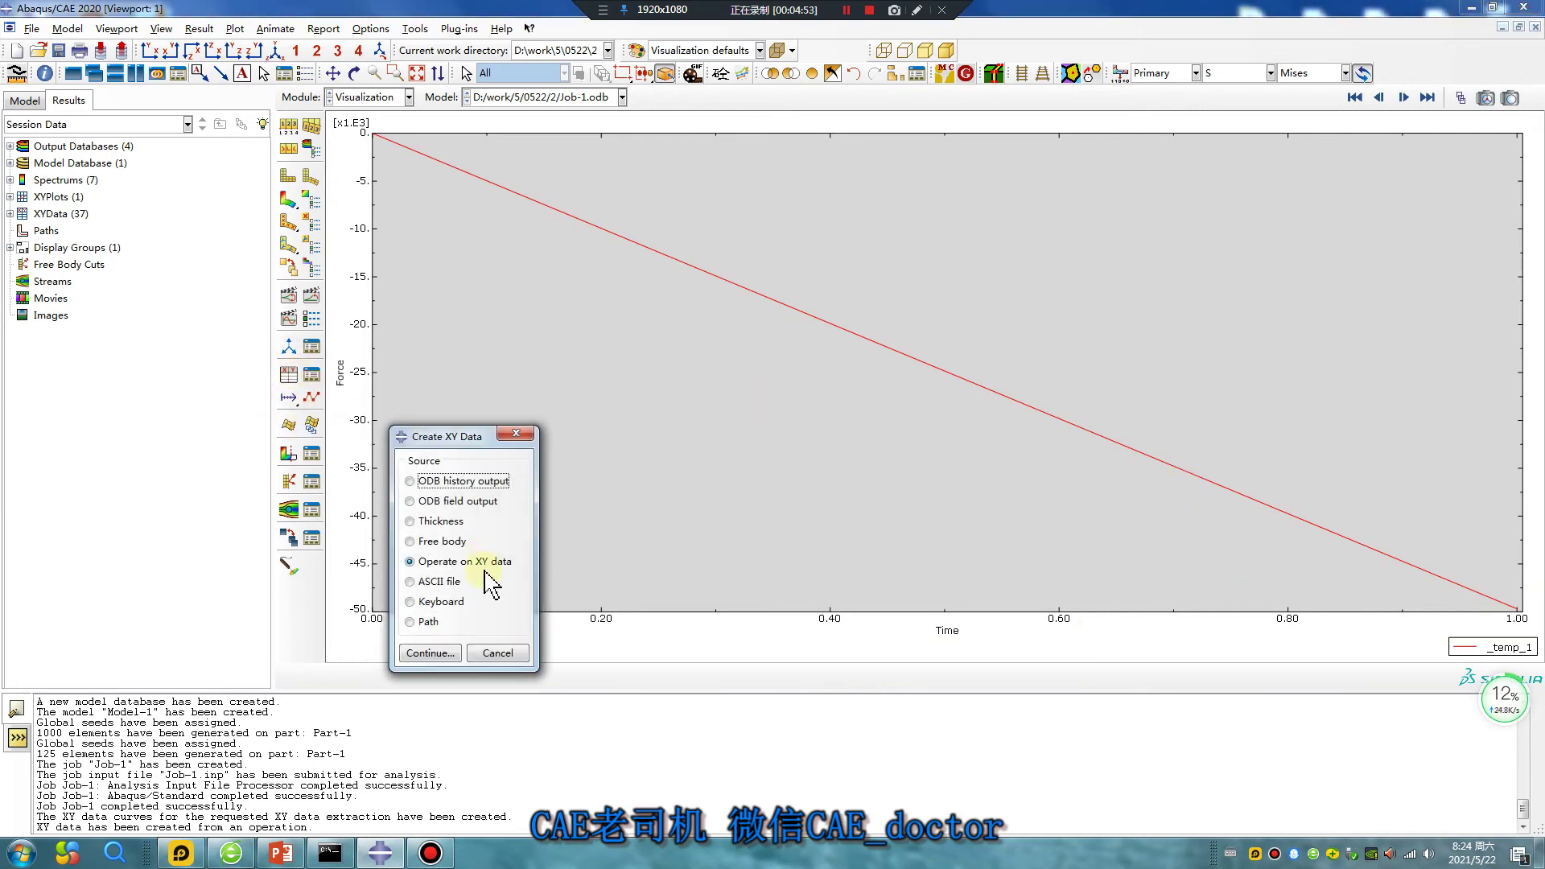
click(429, 652)
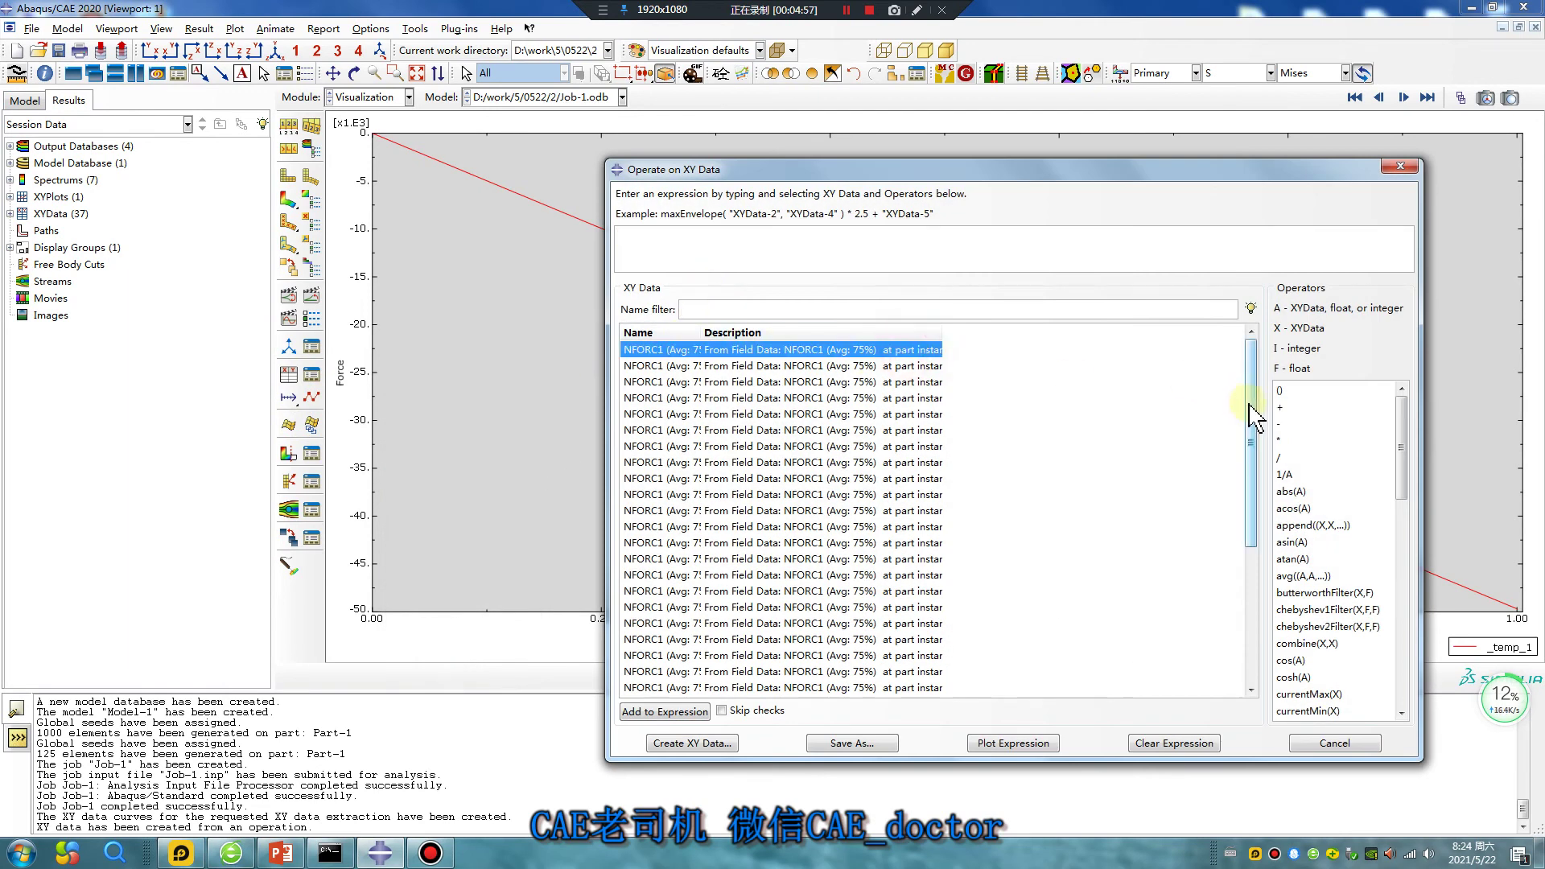
drag(1250, 394, 1251, 531)
shift+click(932, 675)
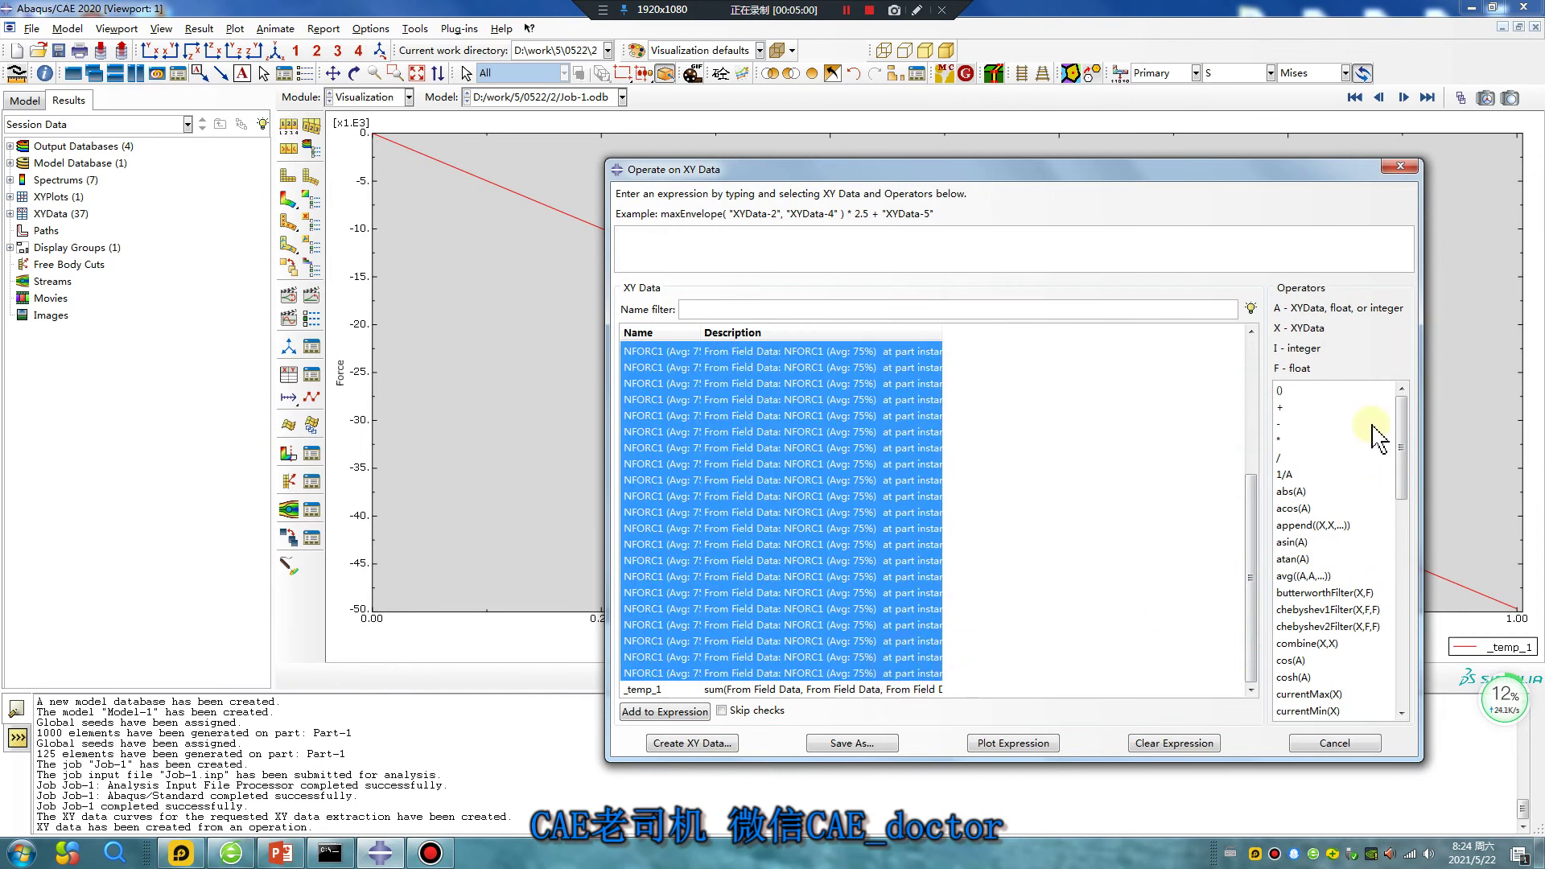
click(1401, 166)
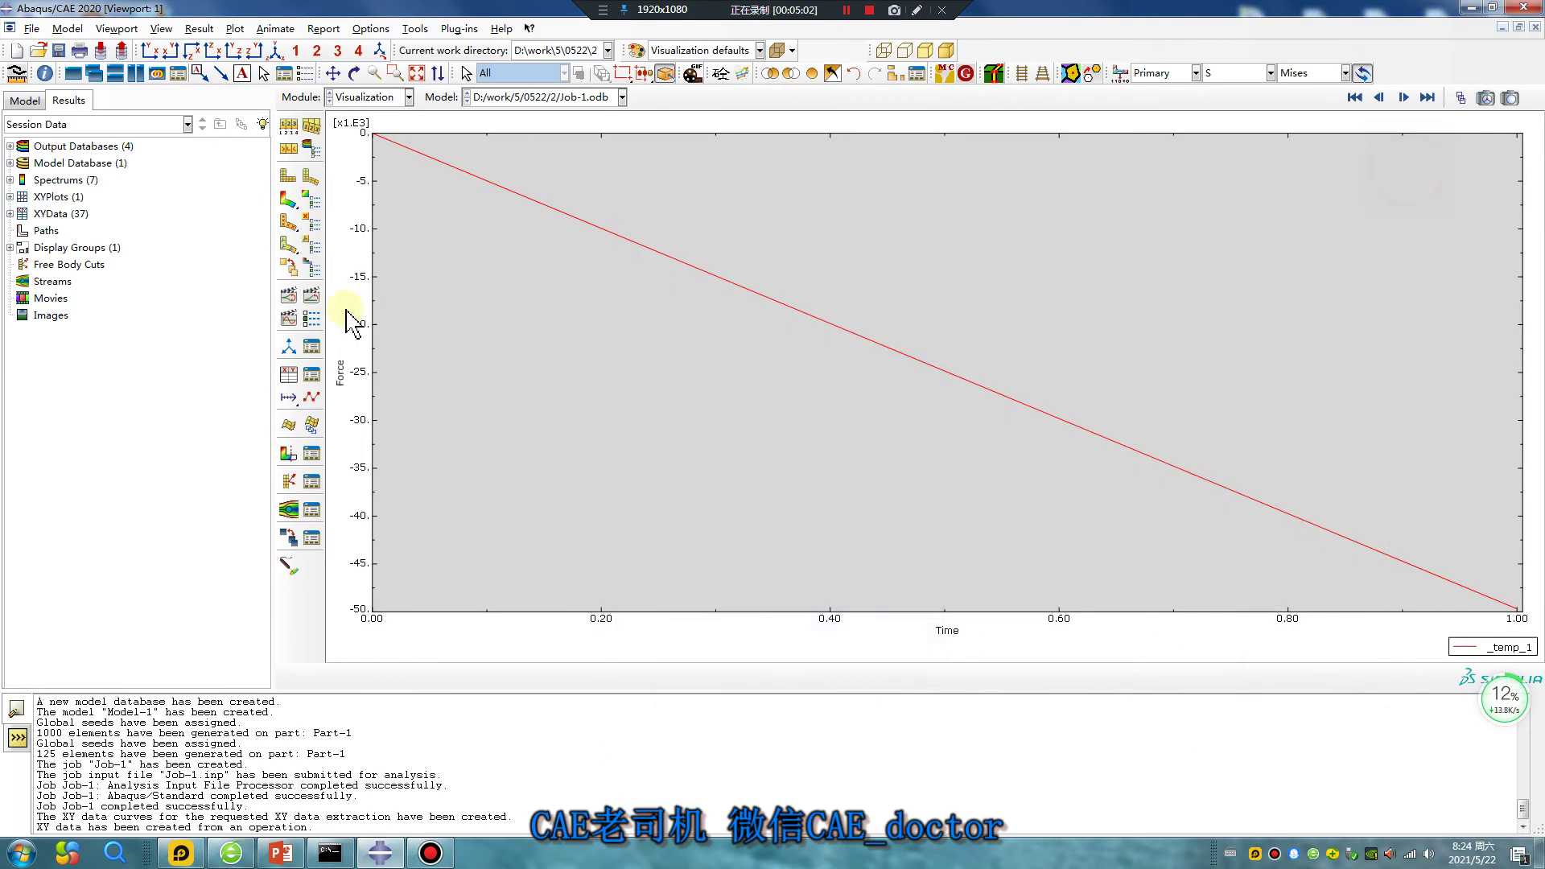
Delete all individual nodal NFORC1 curves from the session's XY data, keeping only the summed curve.
click(311, 375)
drag(1027, 380, 1013, 587)
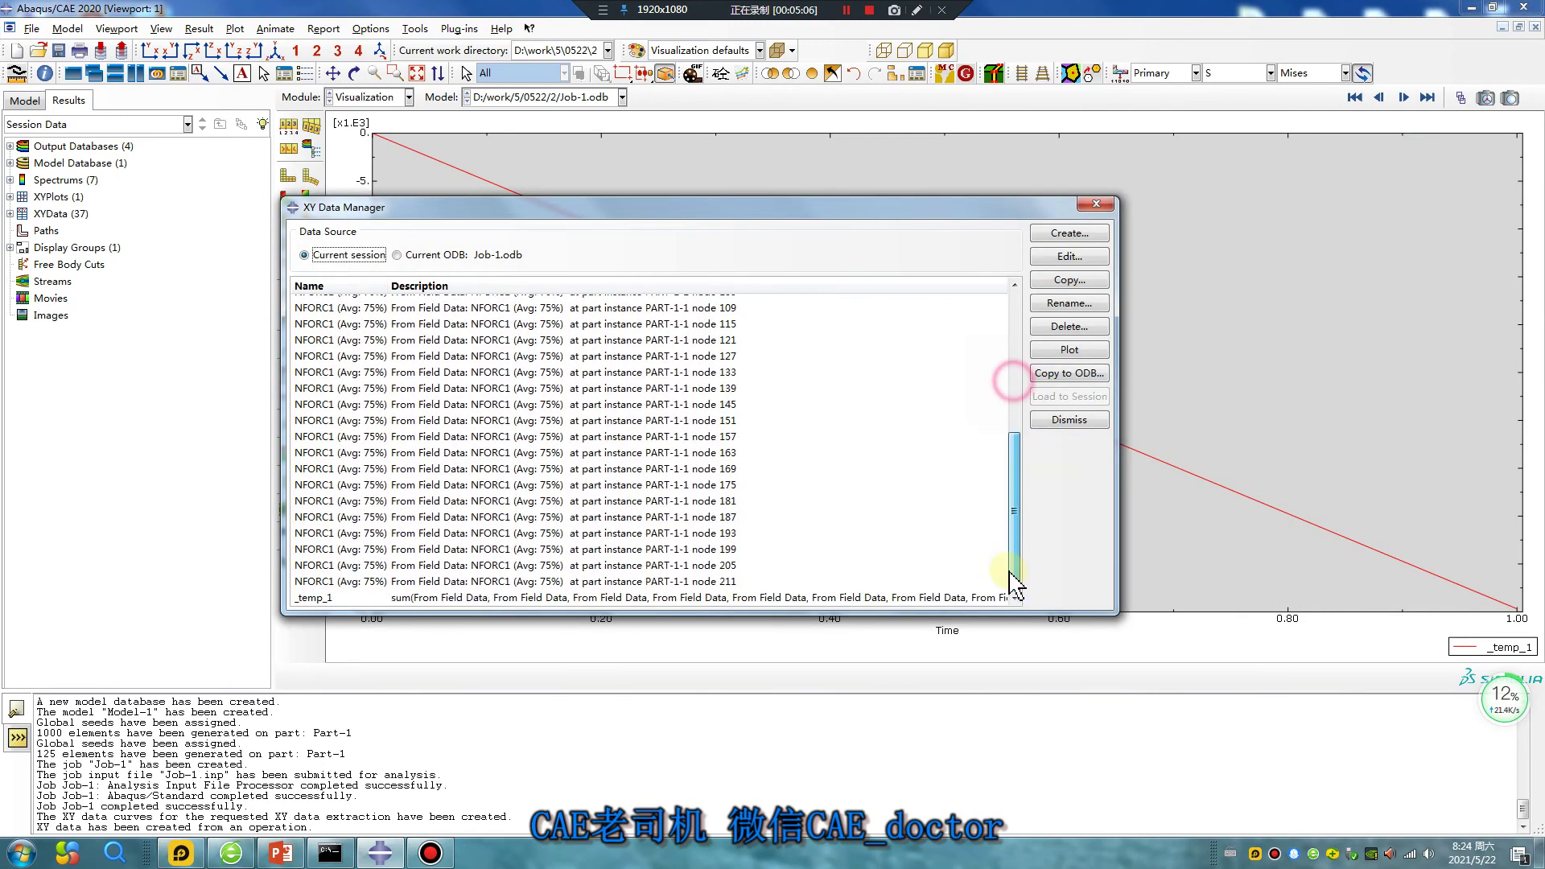
shift+click(732, 581)
click(1067, 326)
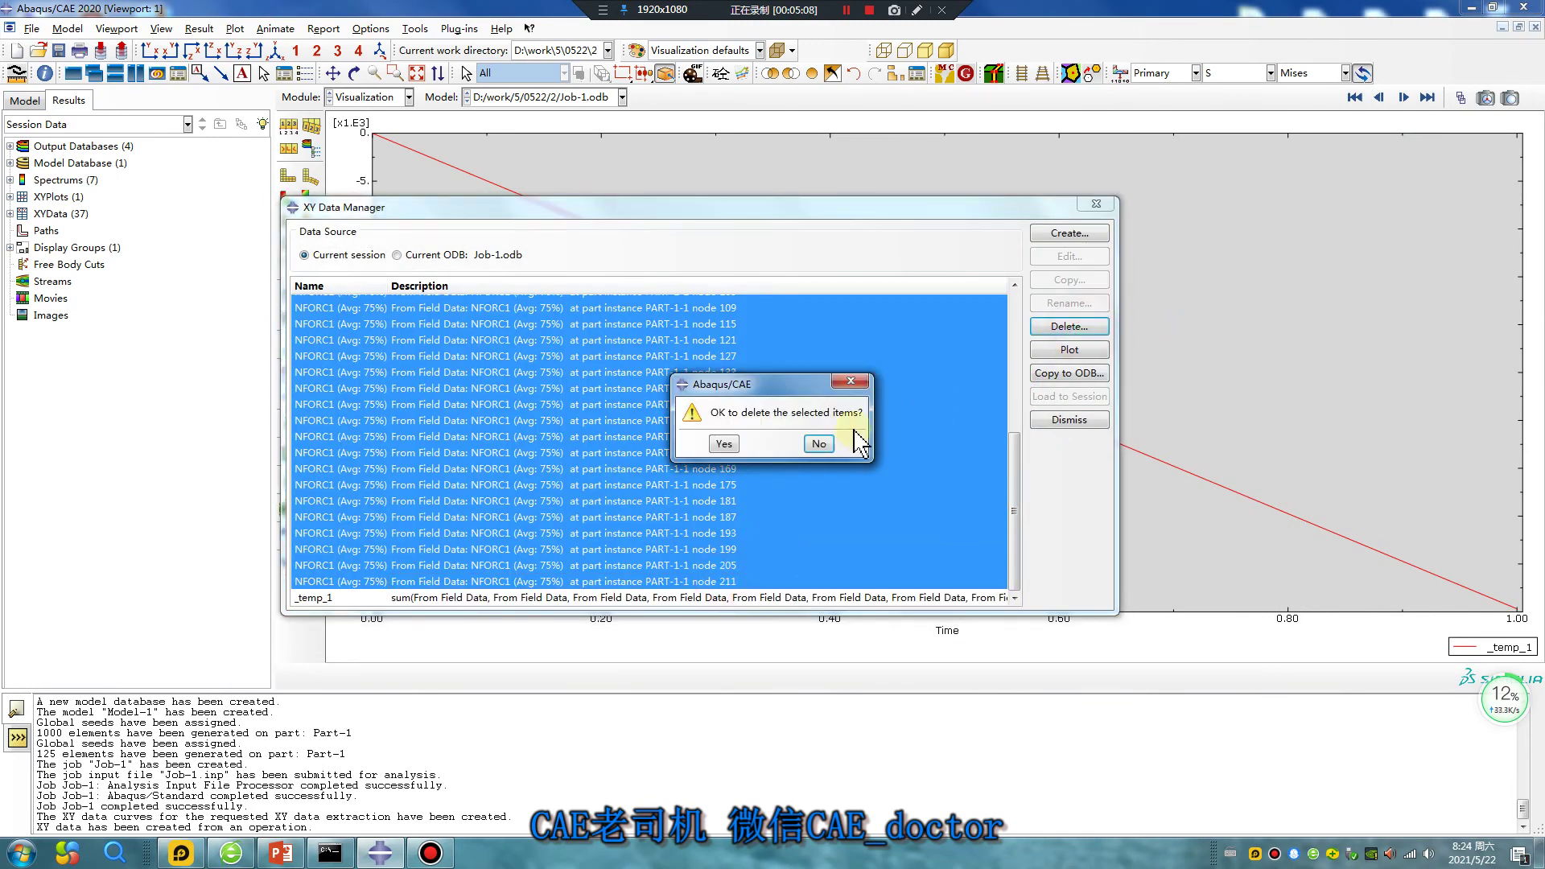
click(710, 442)
click(1095, 206)
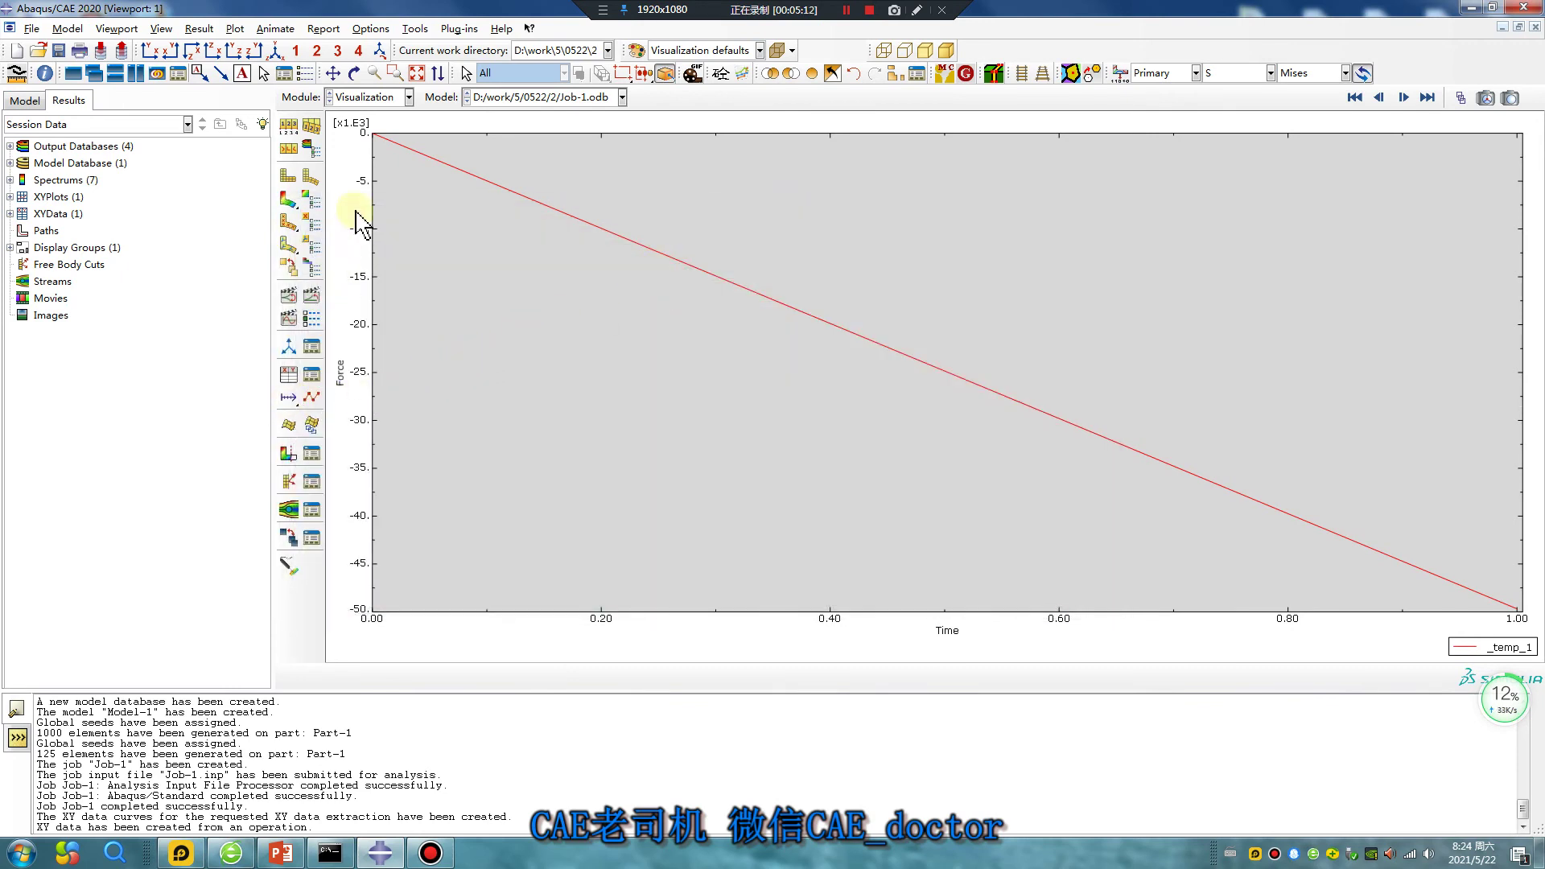
Operate on XY data to negate the summed force curve with the expression -"_temp_1" and plot it.
click(287, 377)
click(434, 567)
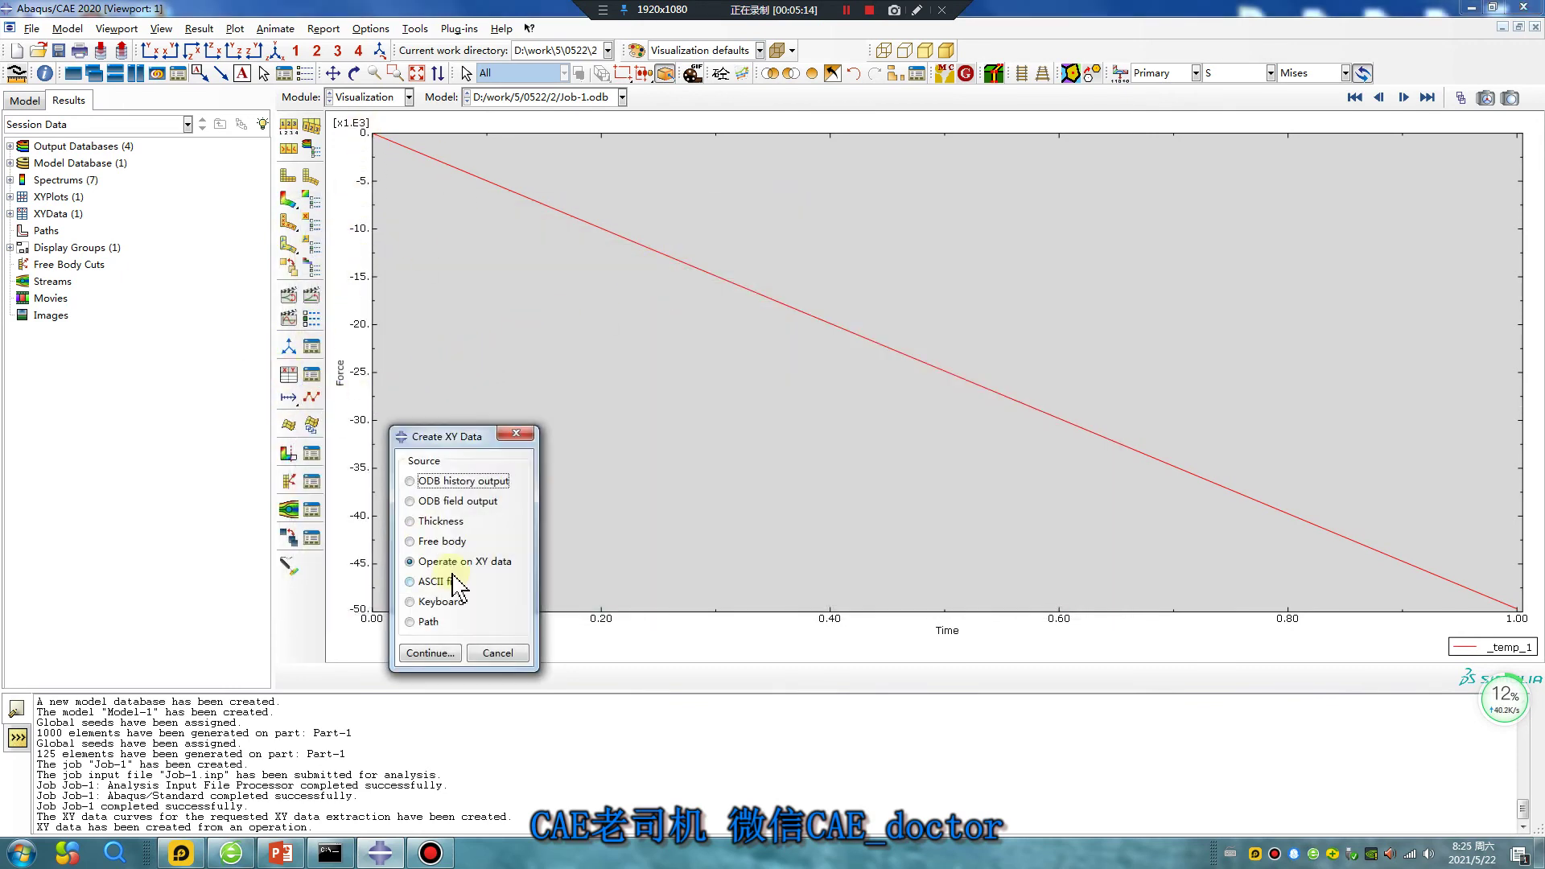
click(431, 649)
click(642, 238)
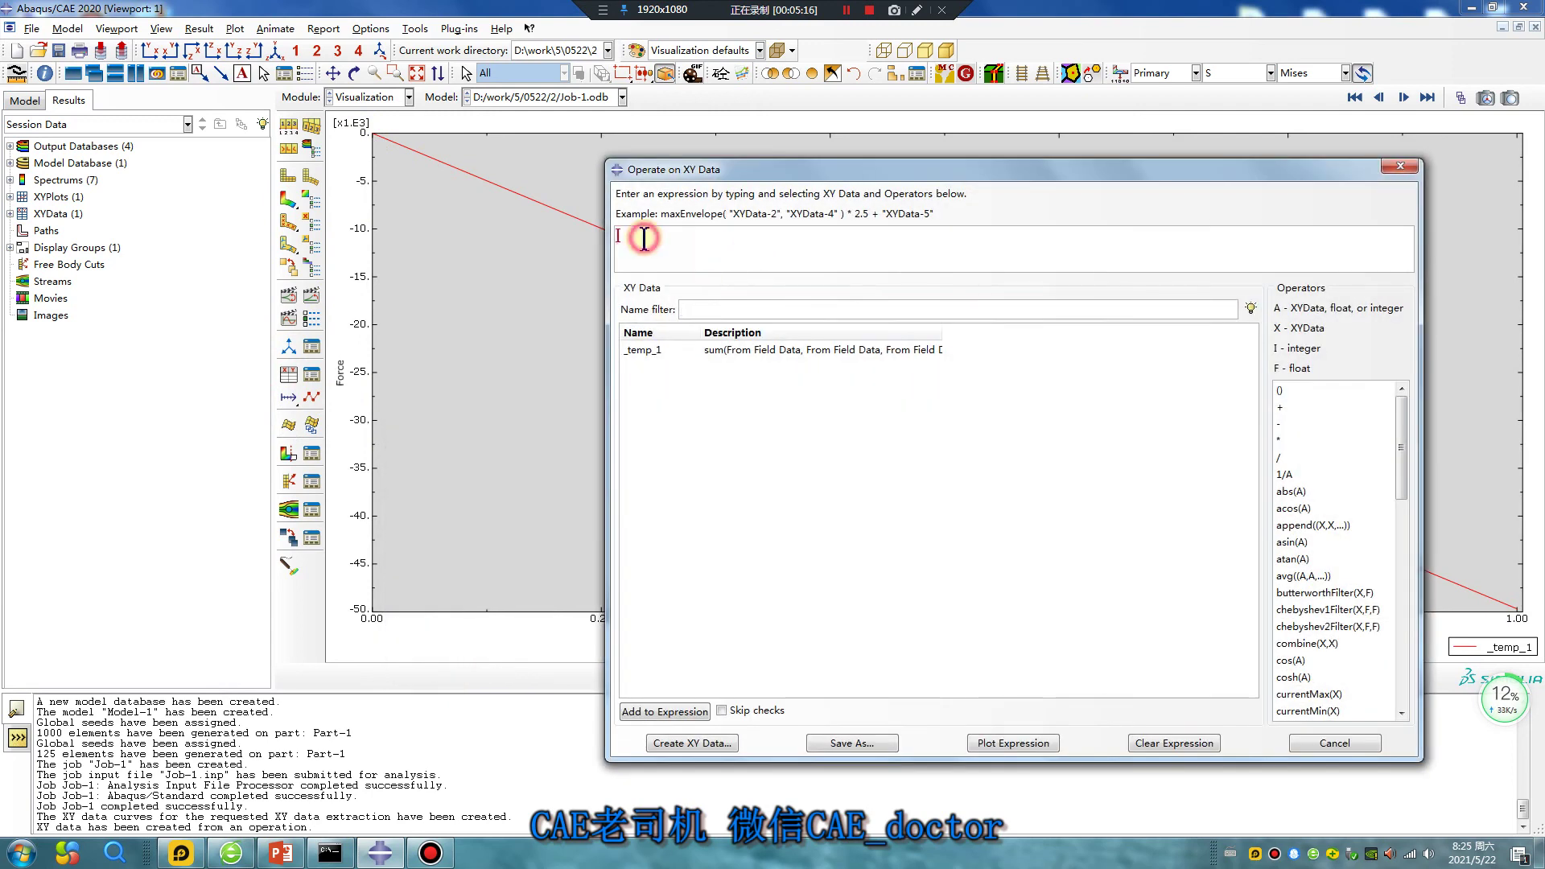
double_click(642, 351)
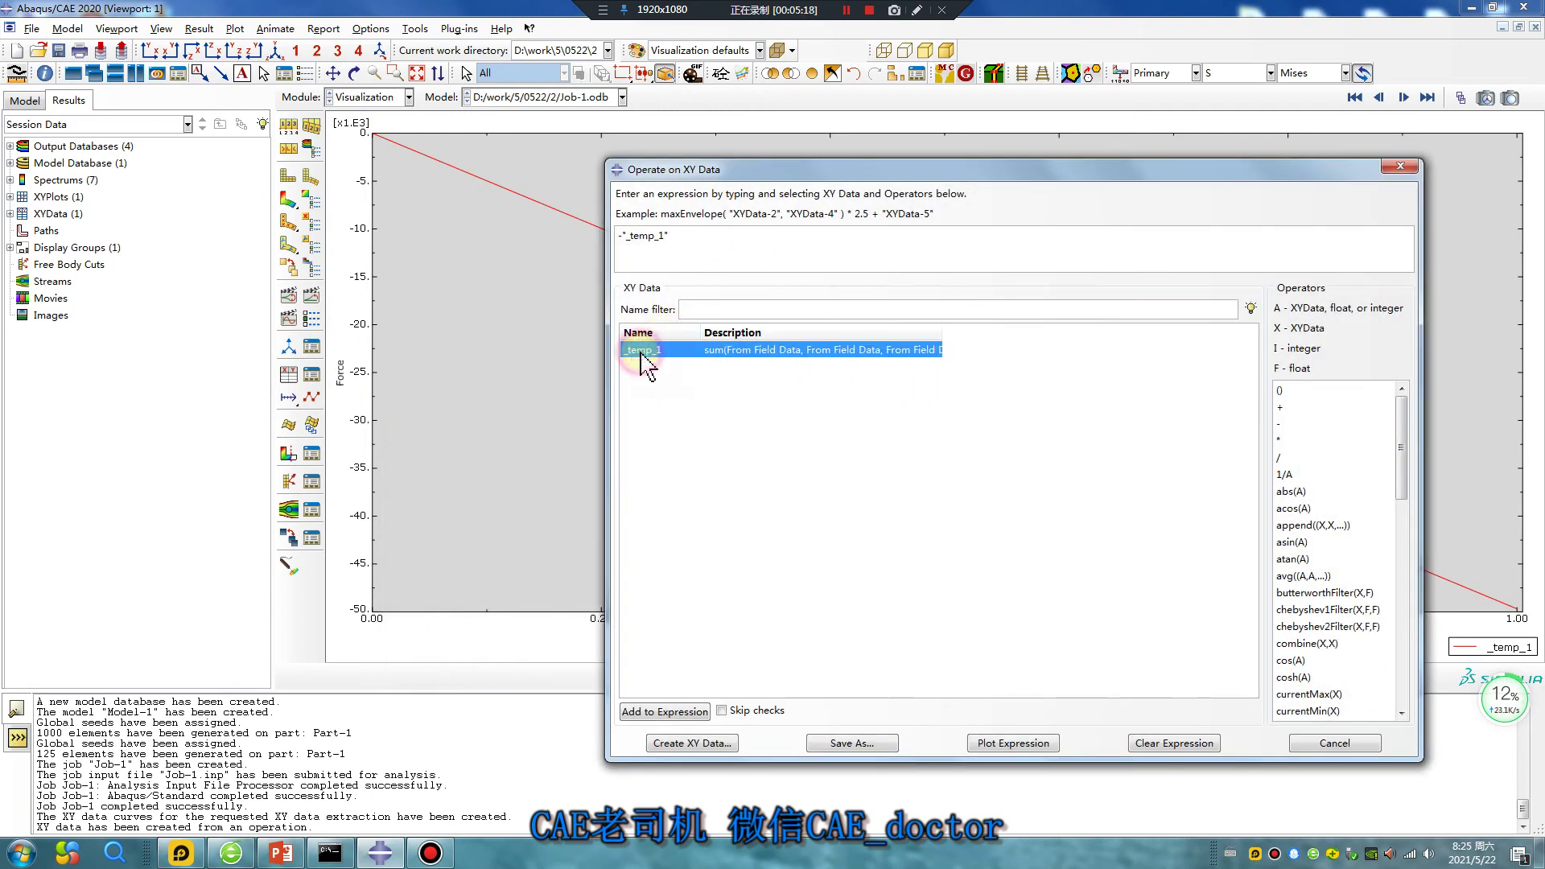
click(1013, 743)
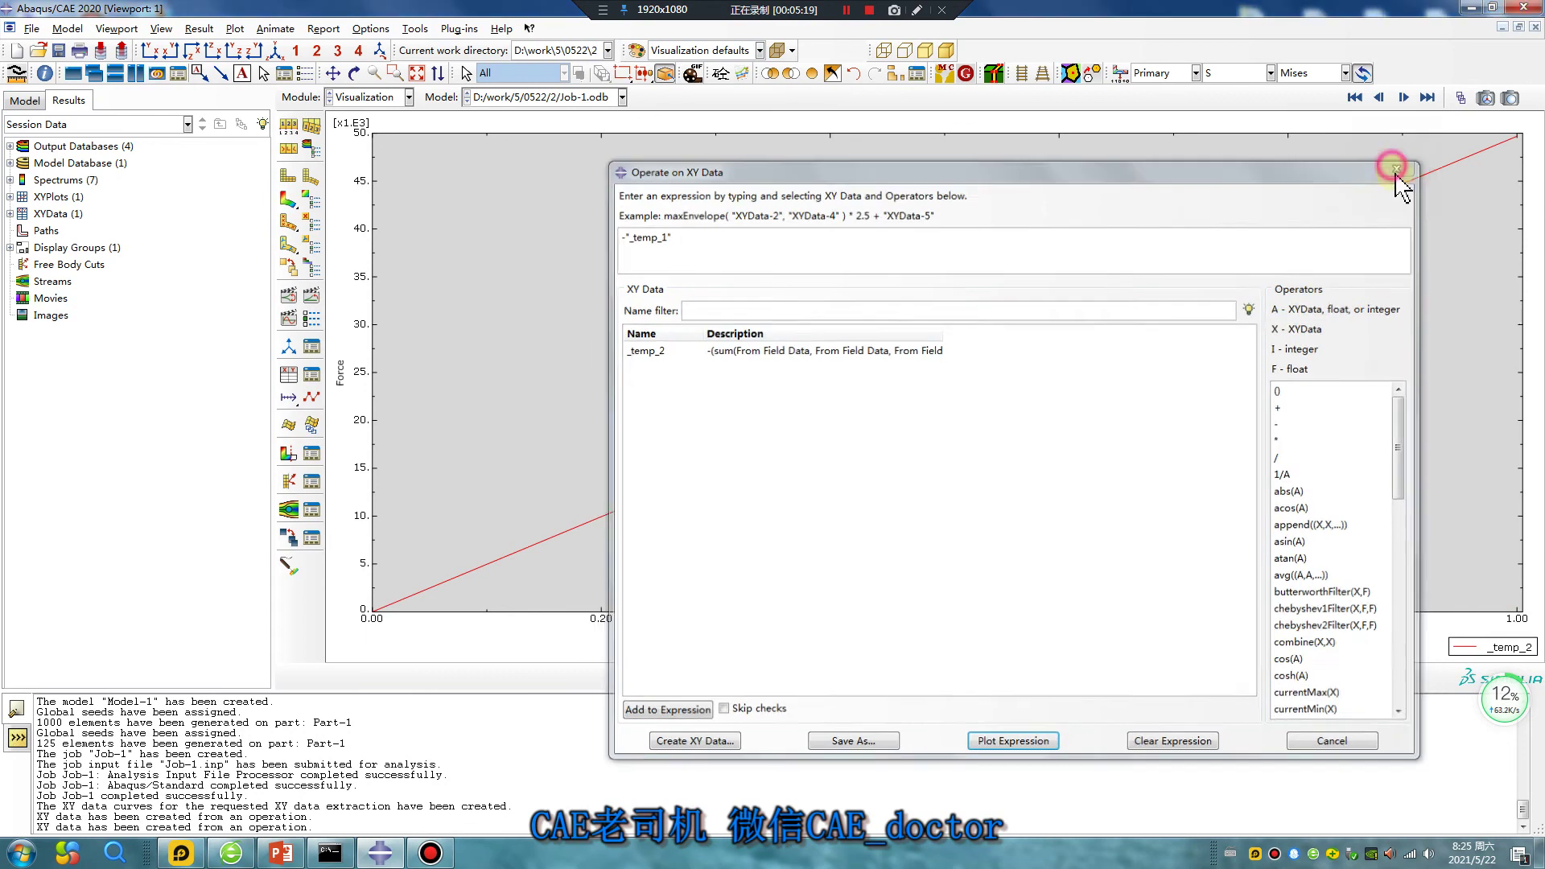
click(1400, 166)
Create a second viewport, tile both viewports vertically, and show the deformed stress contours in Viewport 1 beside the force plot.
click(45, 73)
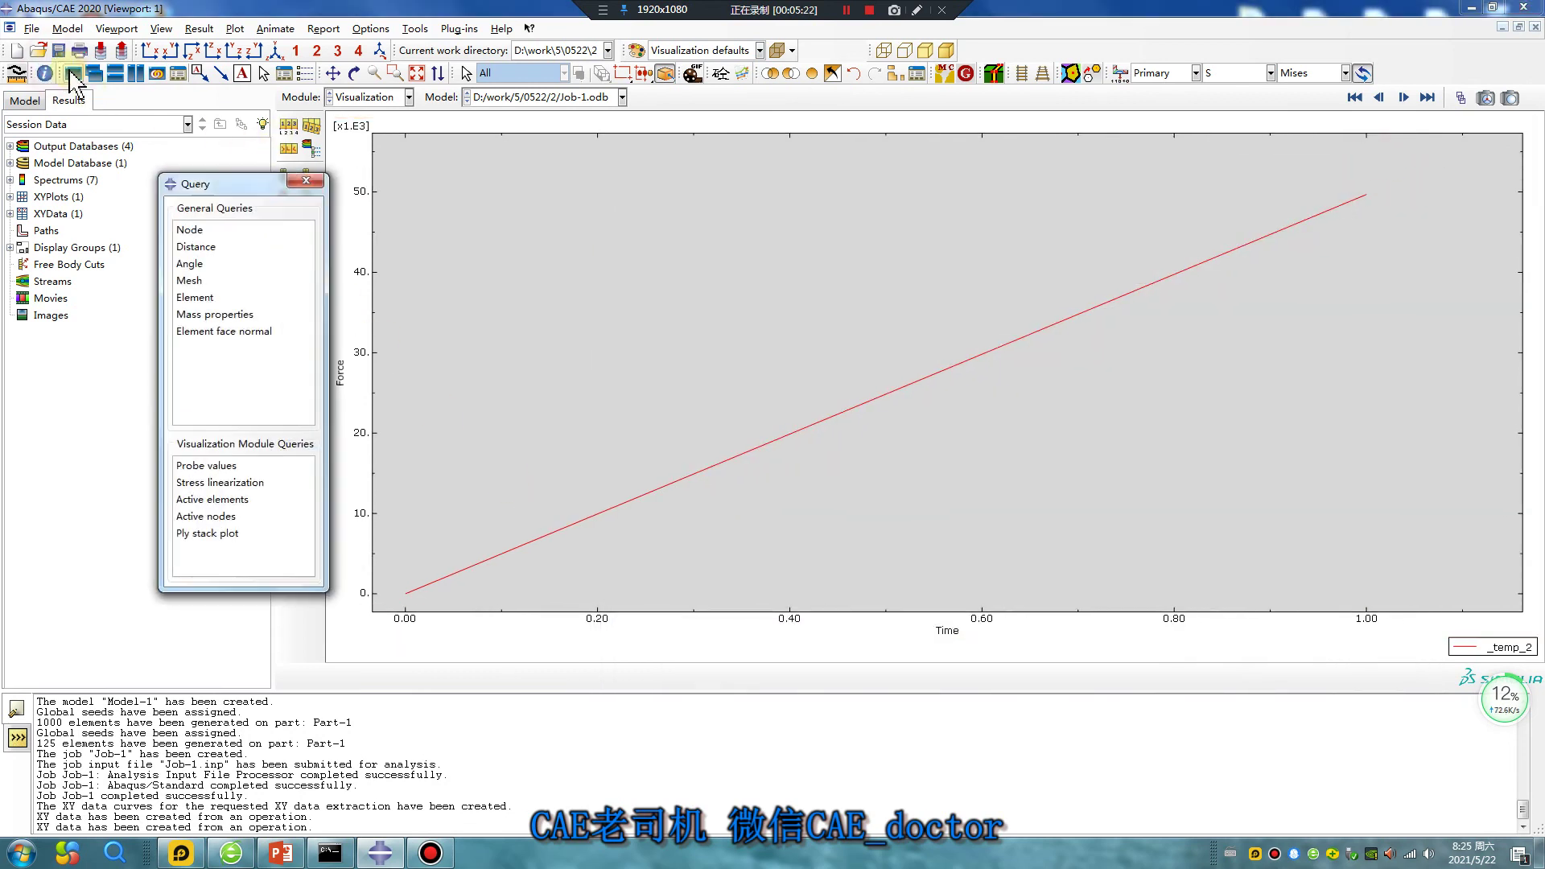
click(322, 189)
click(73, 74)
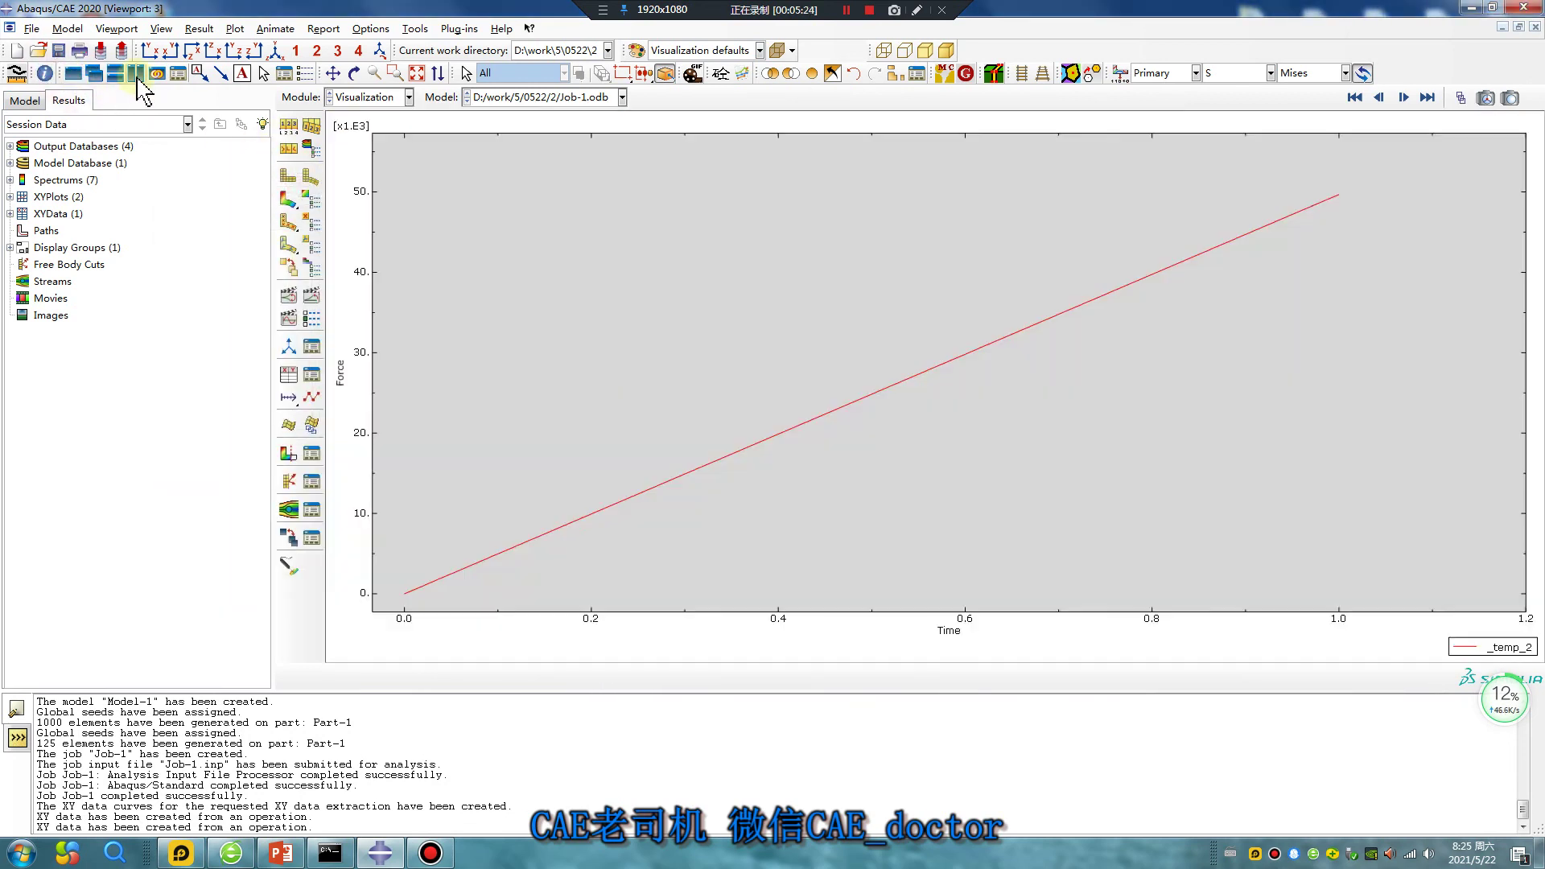
click(135, 74)
click(485, 123)
click(290, 198)
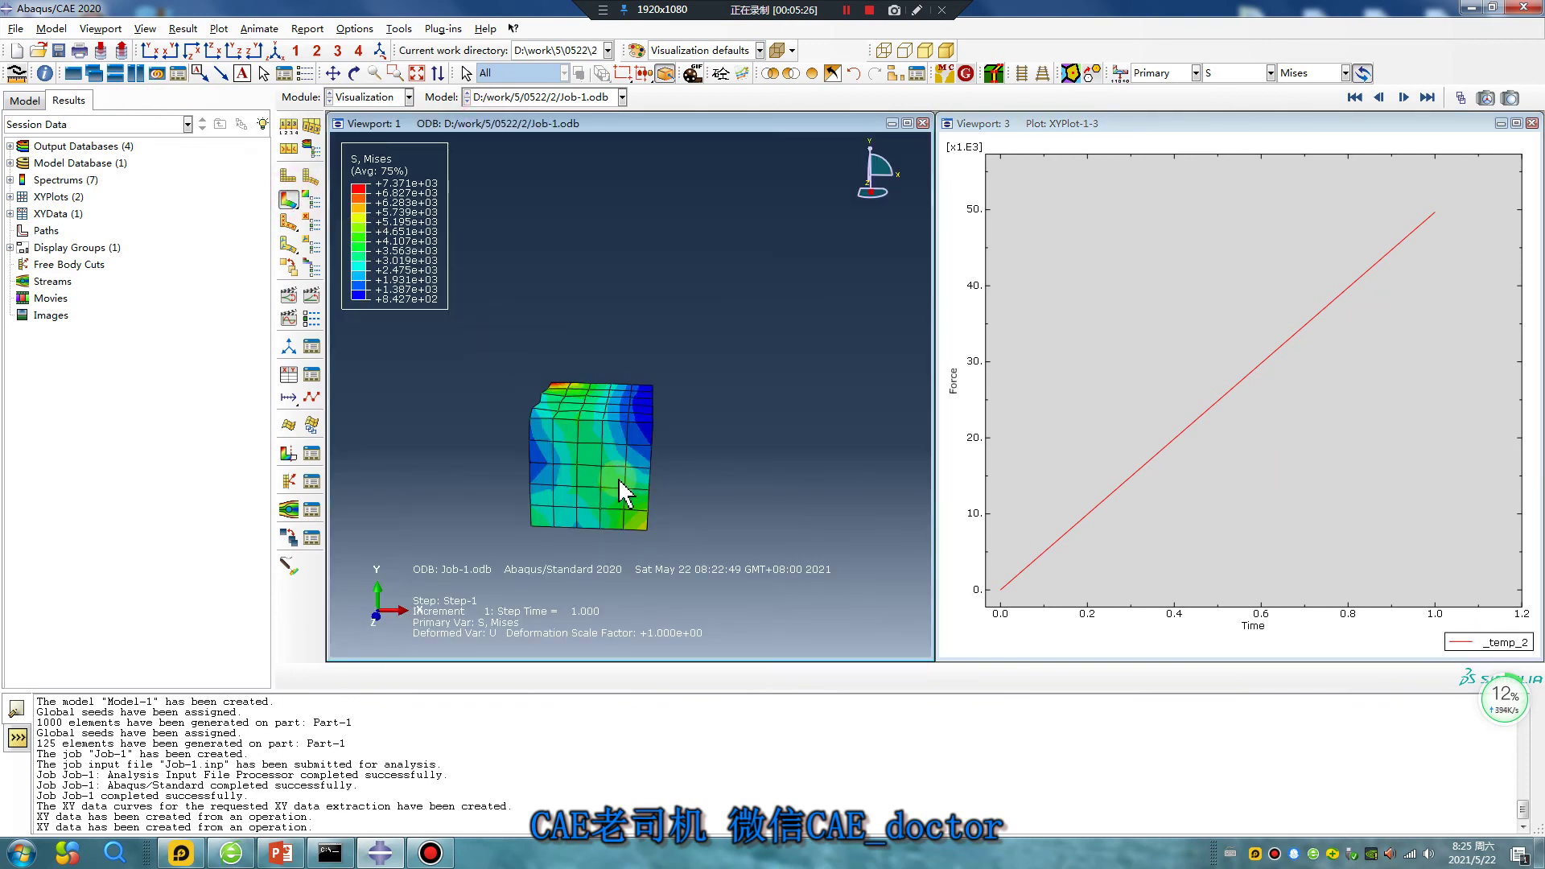
scroll(1121, 552, up, 2)
scroll(1075, 576, down, 3)
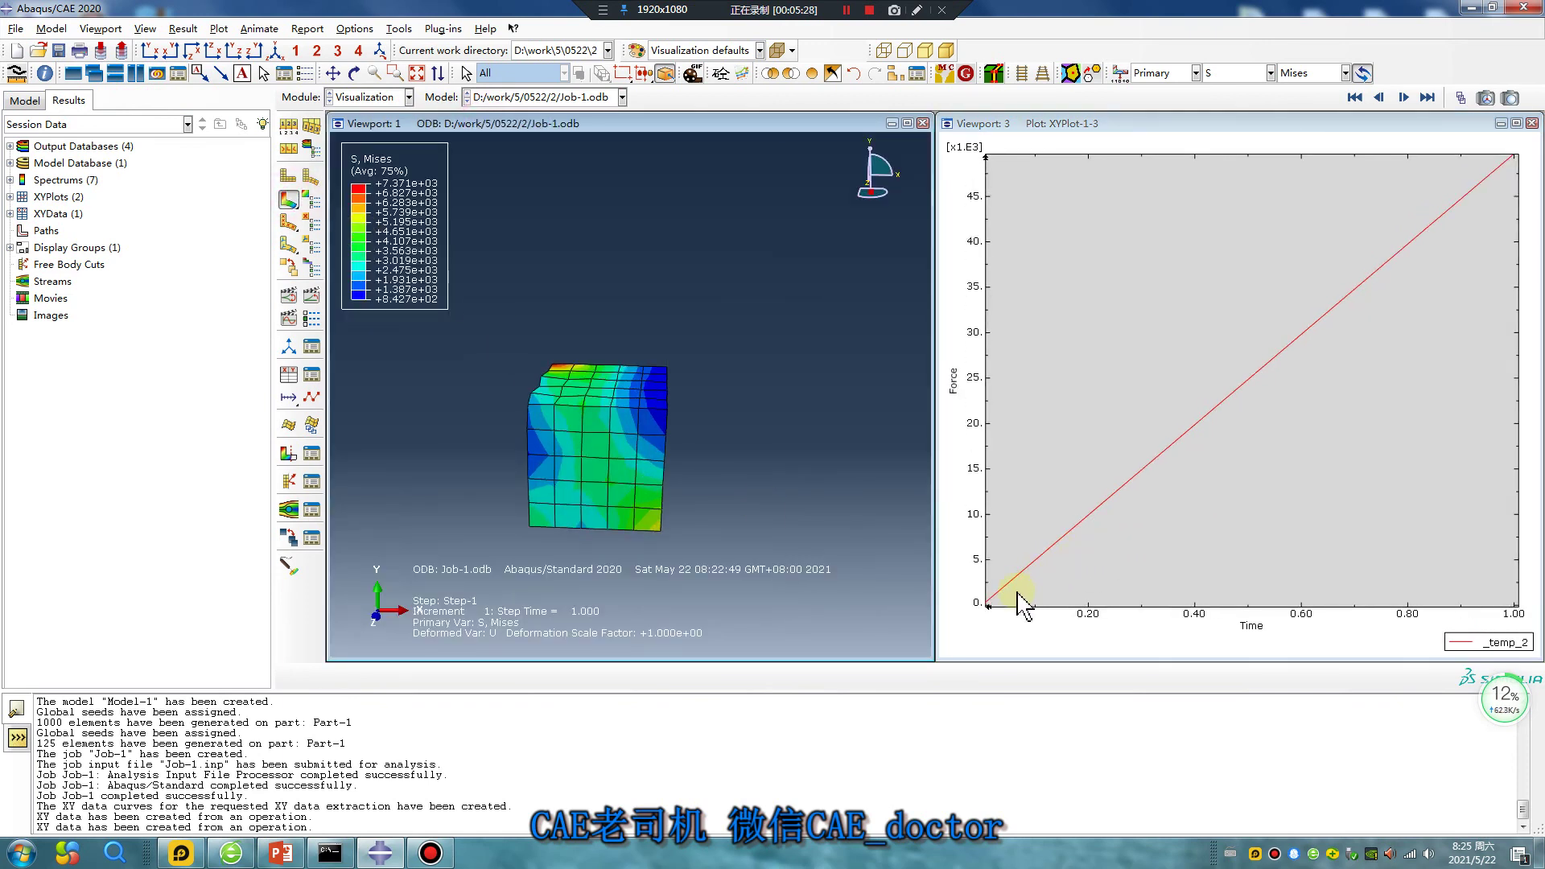